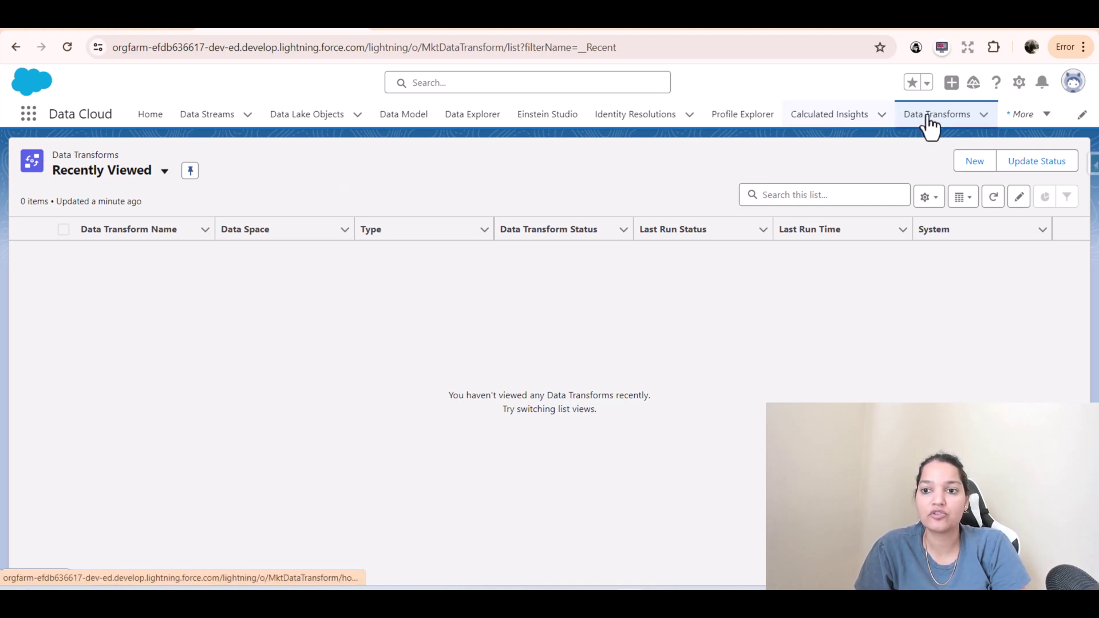
Start a new batch data transform that works on data lake objects
{"action": "left_click", "coordinate": [1027, 116]}
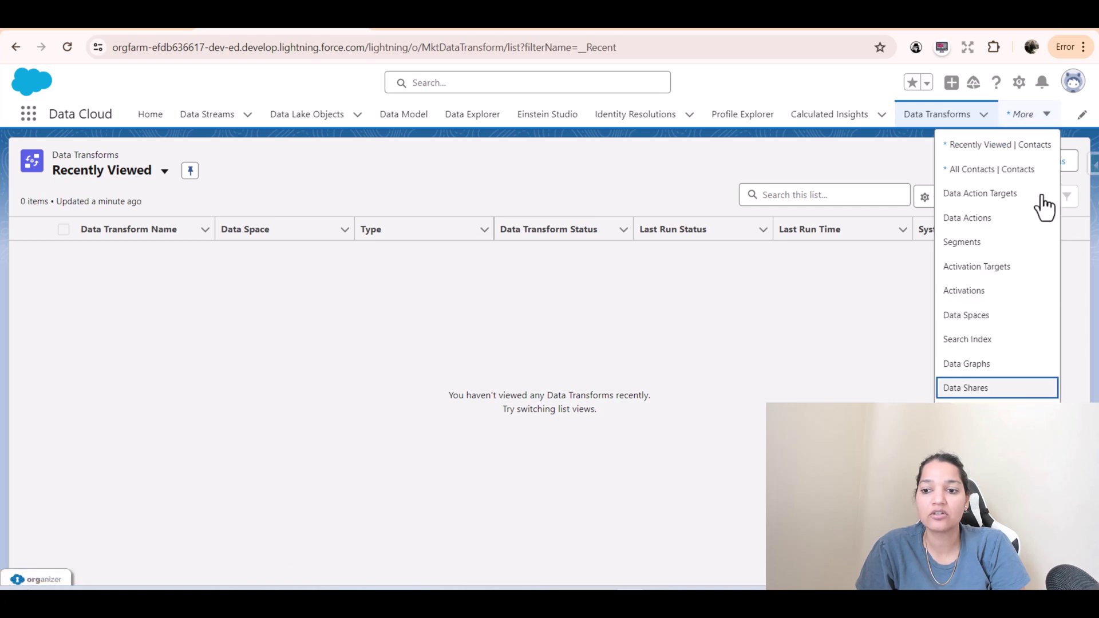
{"action": "left_click", "coordinate": [899, 156]}
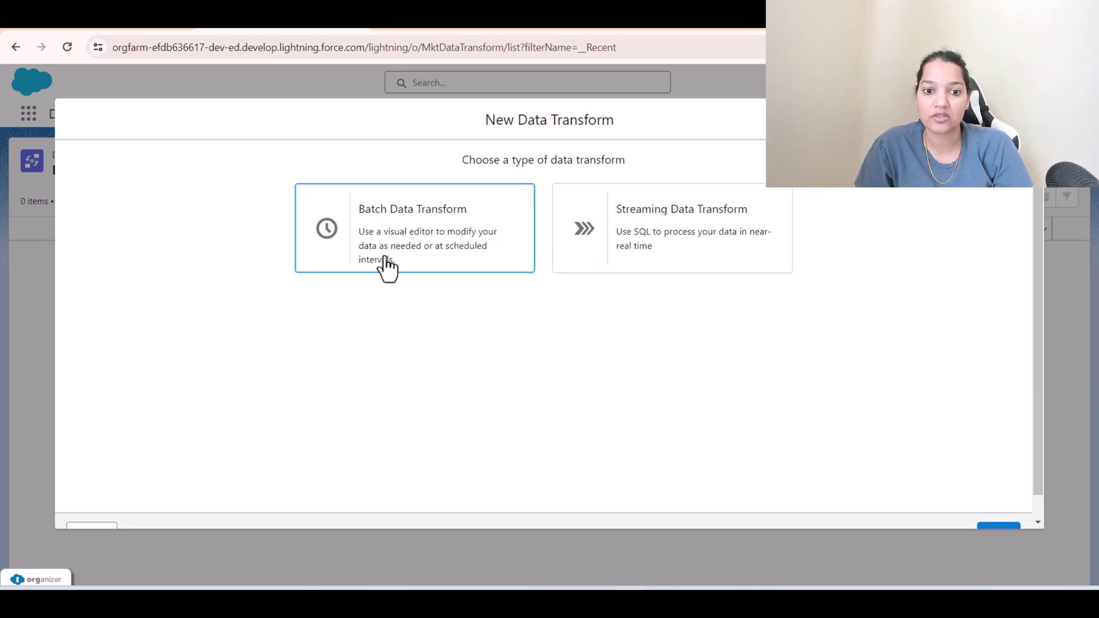
{"action": "left_click", "coordinate": [433, 259]}
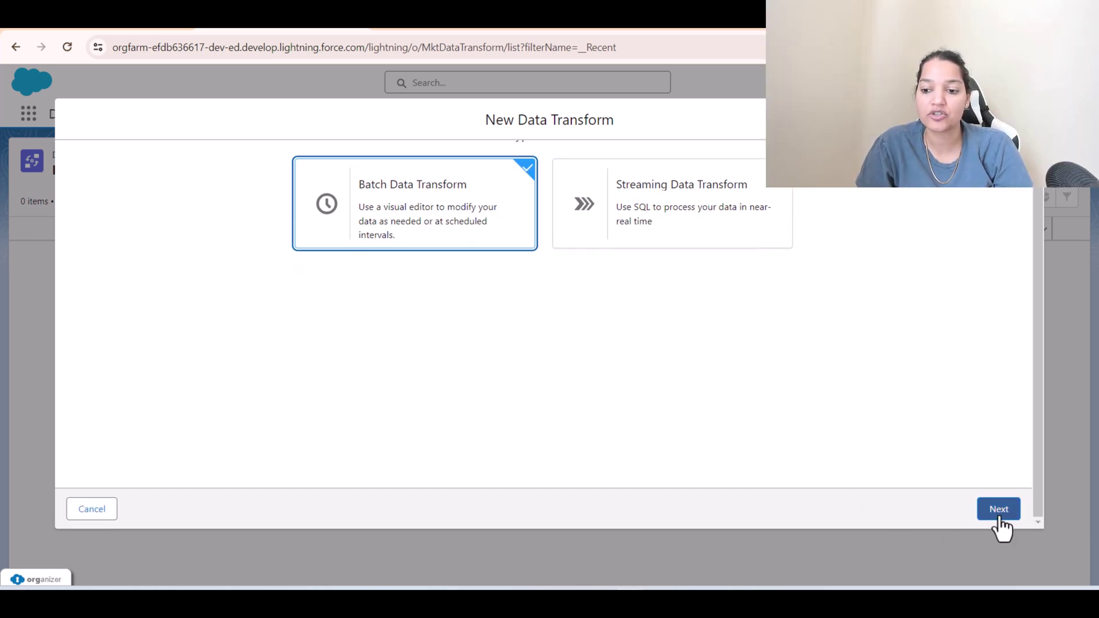
{"action": "left_click", "coordinate": [999, 511]}
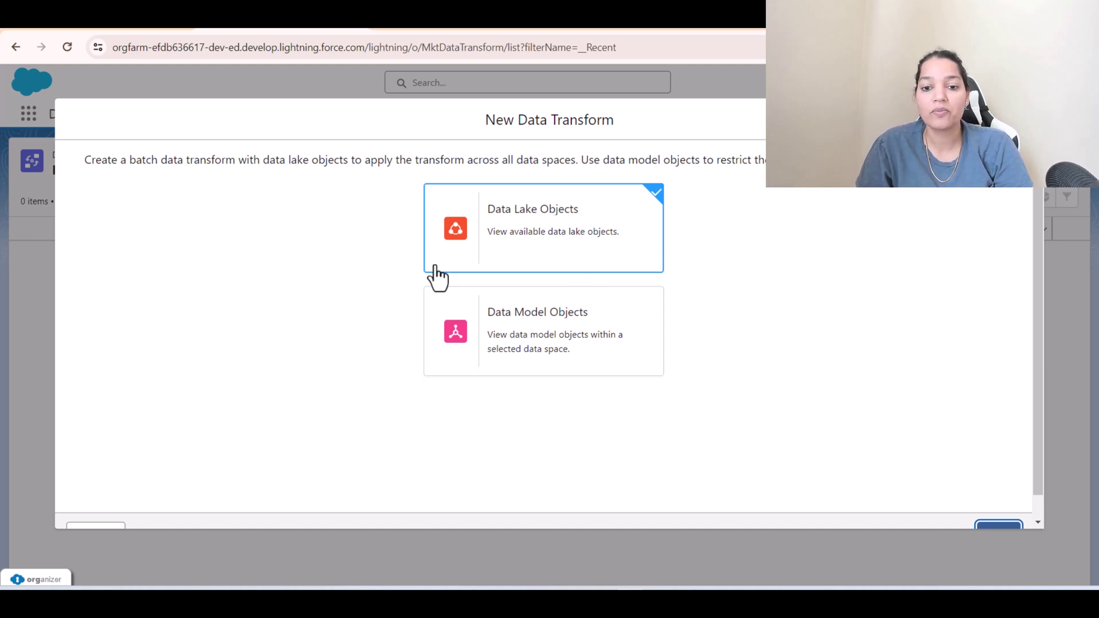
{"action": "left_click", "coordinate": [538, 228]}
{"action": "scroll", "coordinate": [916, 435], "scroll_direction": "down", "scroll_amount": 1}
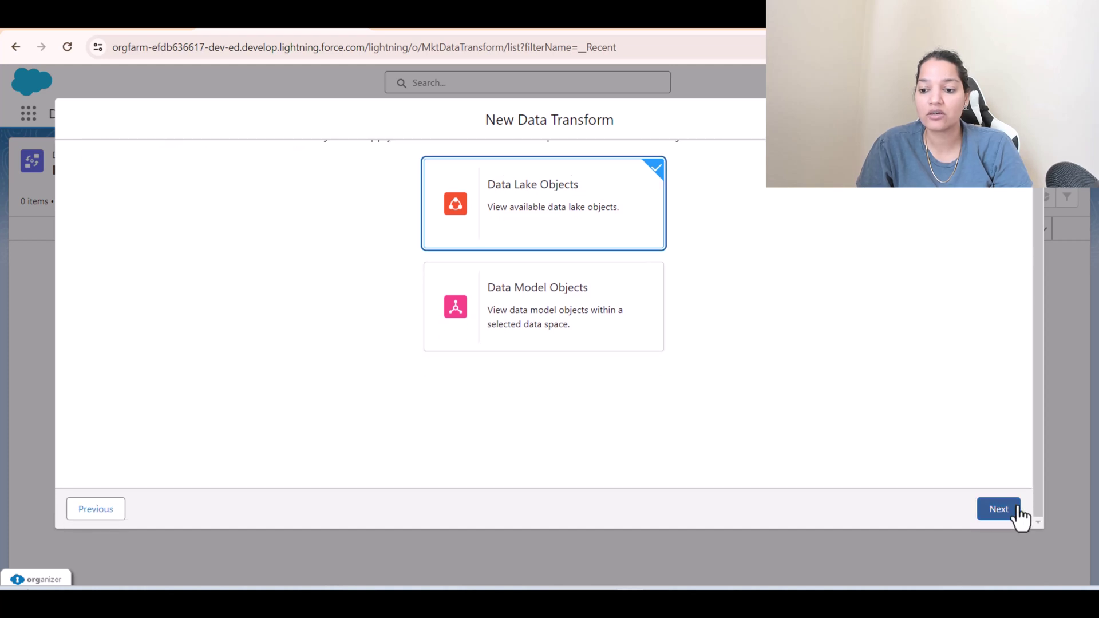
{"action": "left_click", "coordinate": [999, 510]}
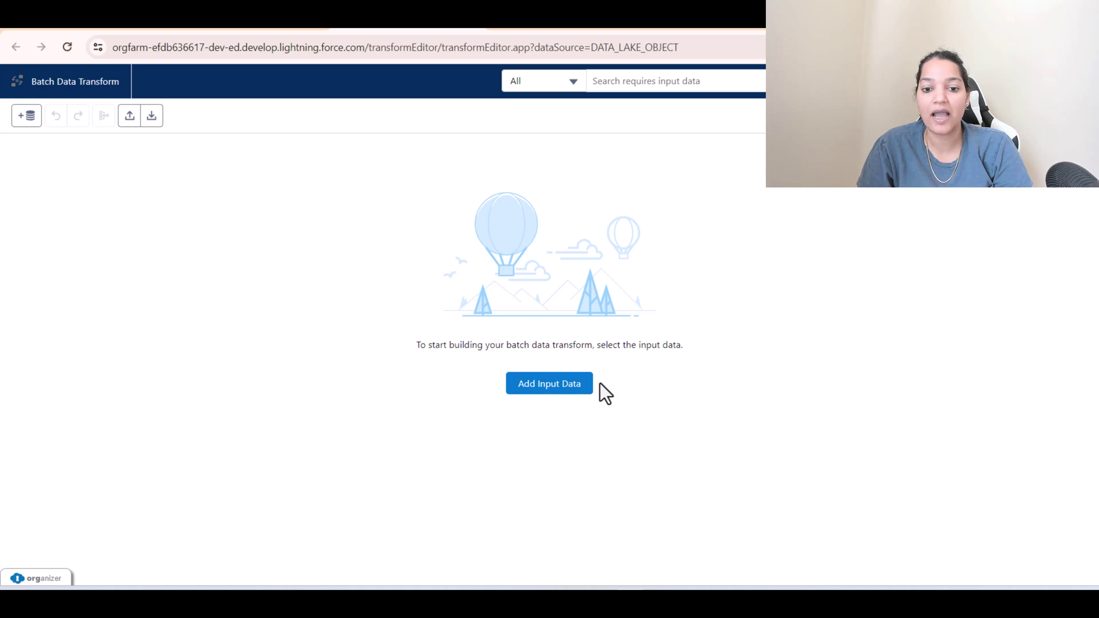
Choose Contact_Home as the input data, clear all of its preselected fields and include Contact ID
{"action": "left_click", "coordinate": [555, 389]}
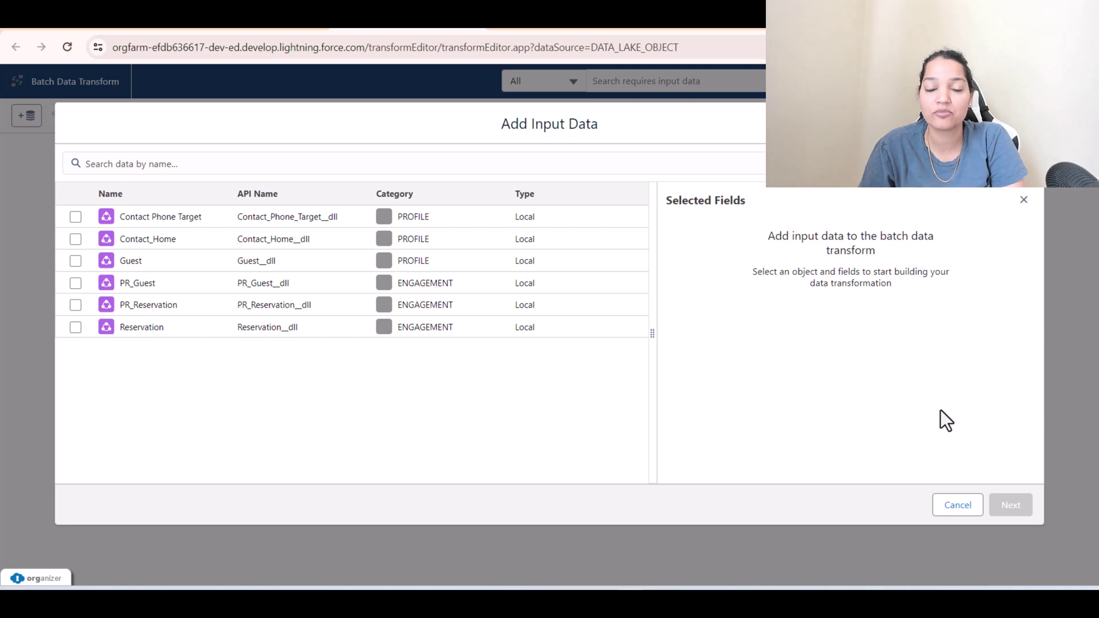
{"action": "left_click", "coordinate": [75, 239]}
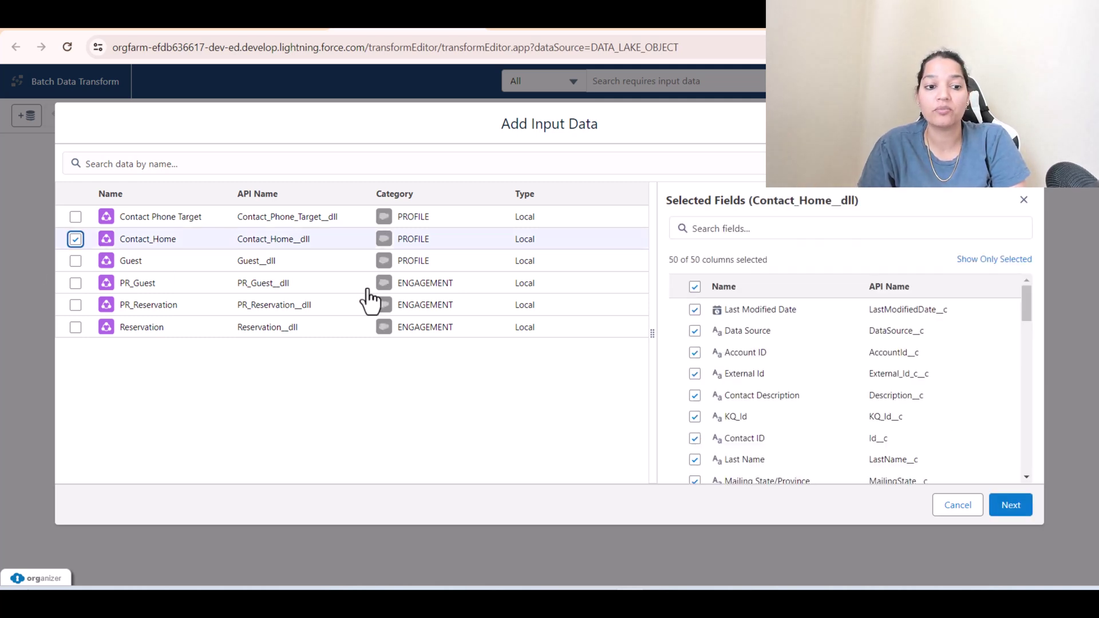
{"action": "left_click", "coordinate": [696, 287]}
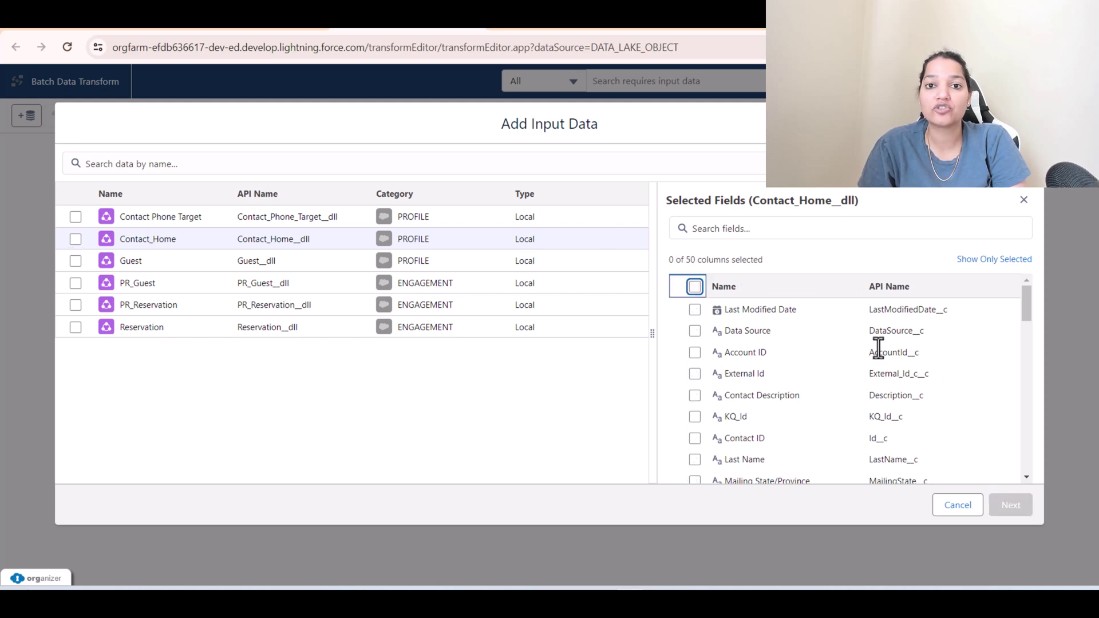
{"action": "left_click", "coordinate": [717, 230]}
{"action": "type", "text": "conta"}
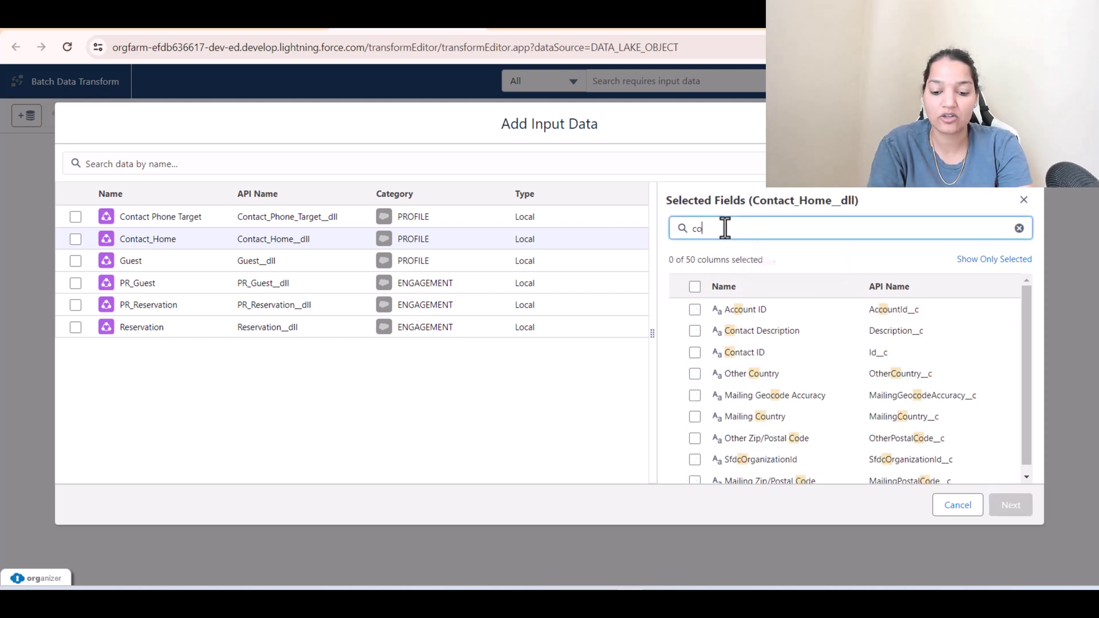
{"action": "left_click", "coordinate": [694, 331]}
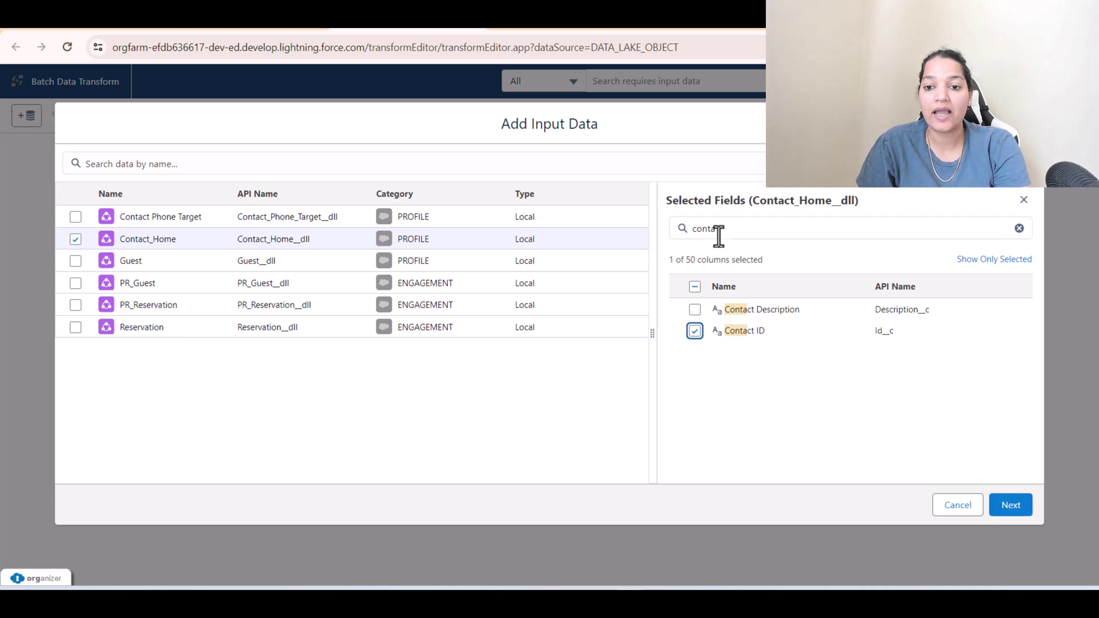
Include the Home, Other, Business, Asst. and Mobile Phone fields and add the Contact_Home input to the transform
{"action": "left_click_drag", "start_coordinate": [719, 230], "coordinate": [667, 232]}
{"action": "type", "text": "Phoa"}
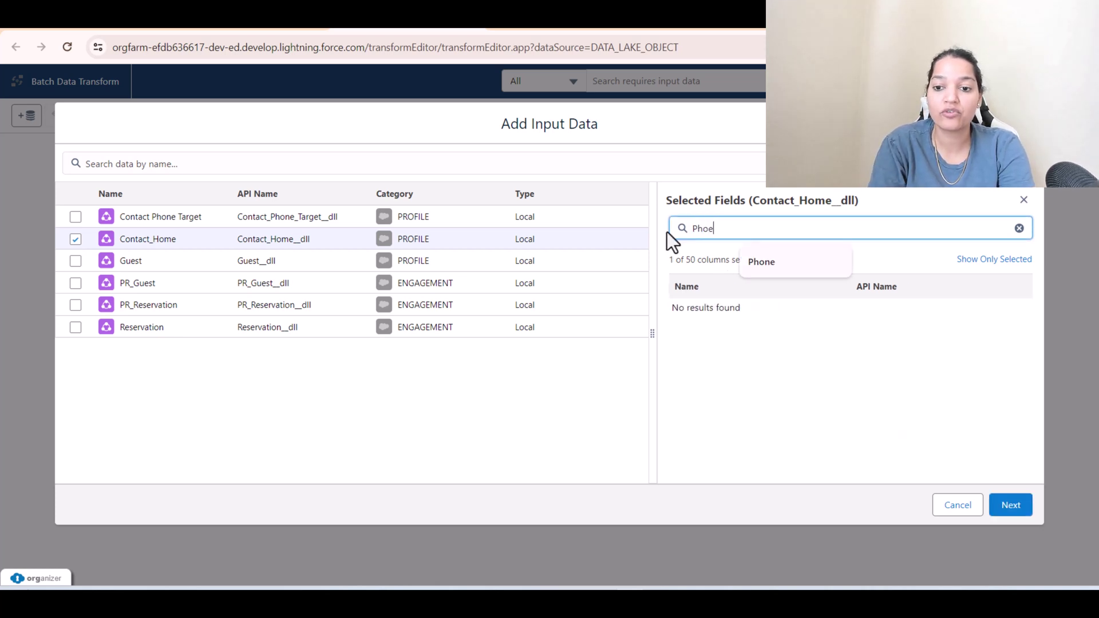
{"action": "key", "text": "BackSpace"}
{"action": "type", "text": "ne"}
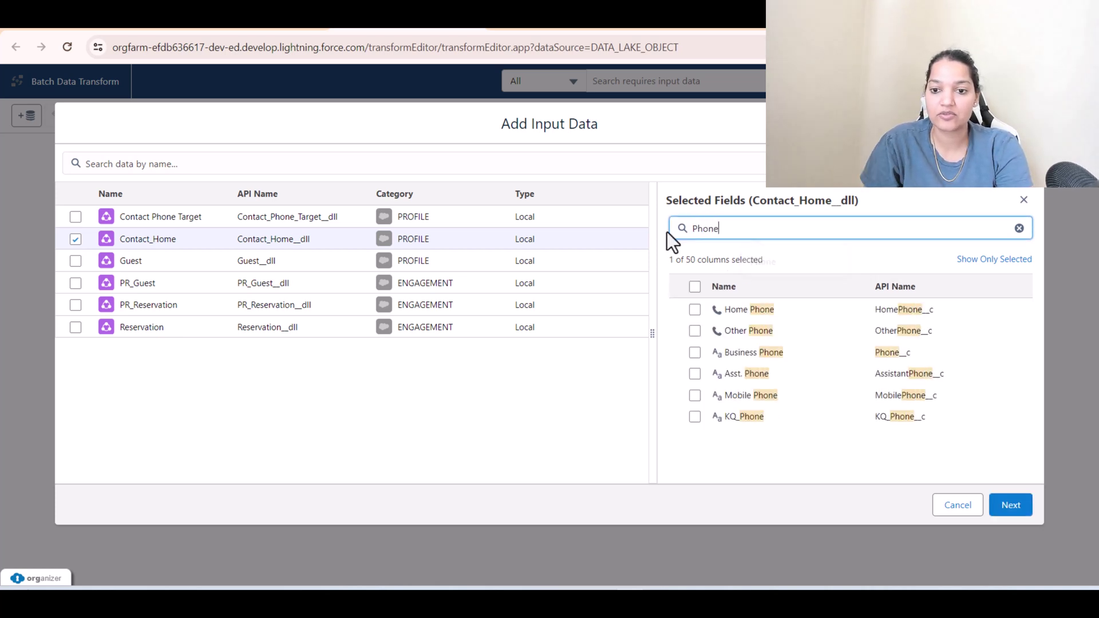
{"action": "left_click", "coordinate": [694, 309]}
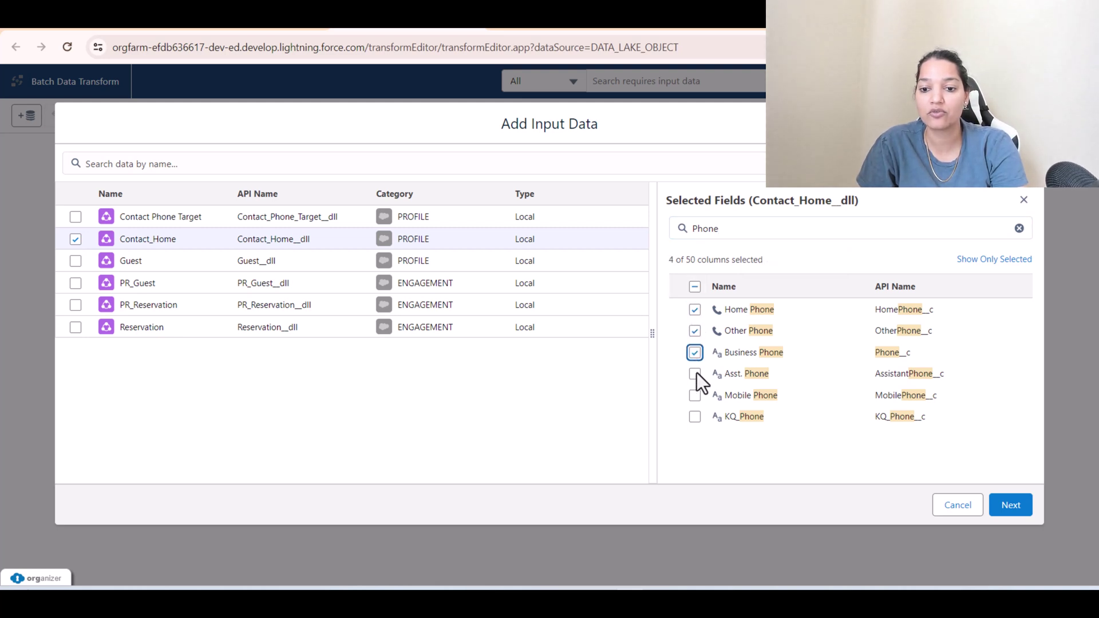
{"action": "left_click", "coordinate": [695, 395]}
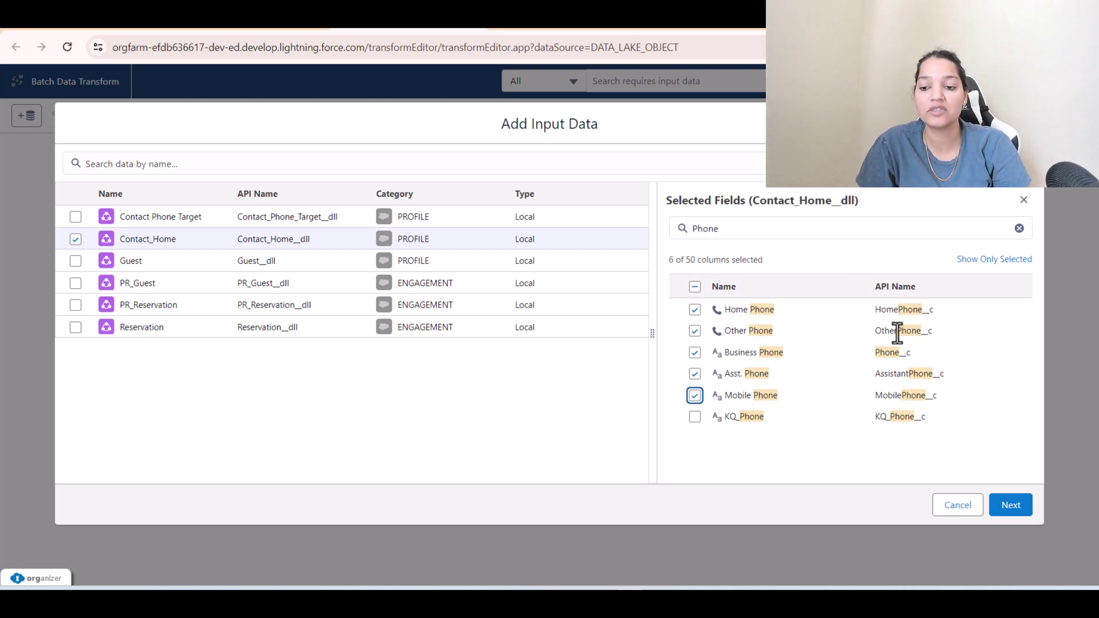
{"action": "left_click", "coordinate": [1011, 506]}
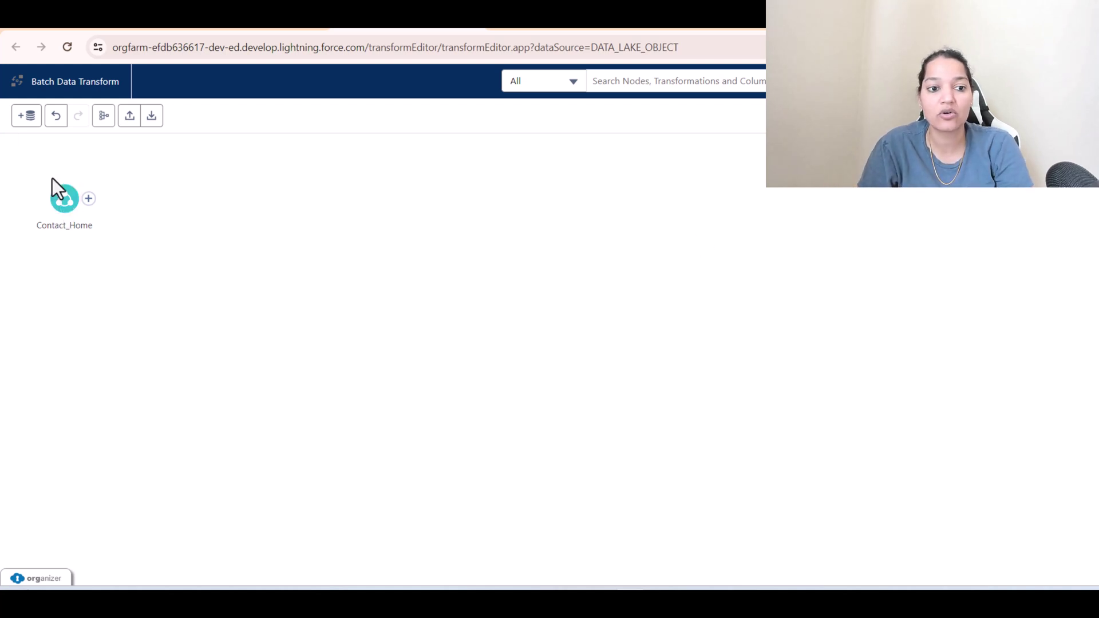
Add a Filter node after Contact_Home and dismiss the tip about copying nodes
{"action": "left_click", "coordinate": [89, 200]}
{"action": "left_click", "coordinate": [89, 202]}
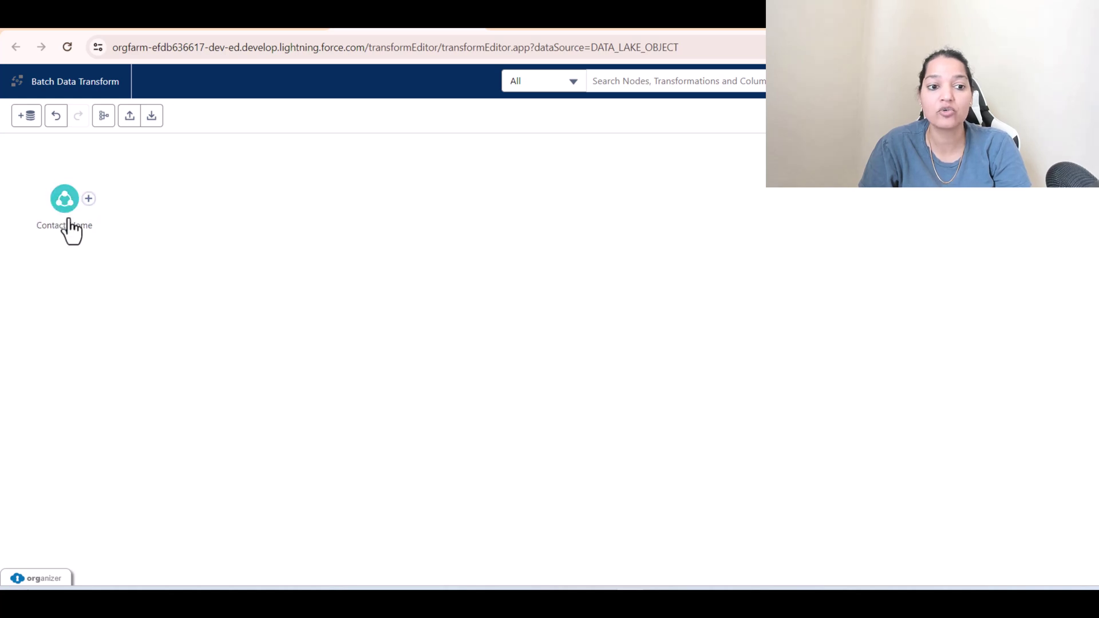
{"action": "left_click", "coordinate": [88, 200]}
{"action": "left_click", "coordinate": [53, 269]}
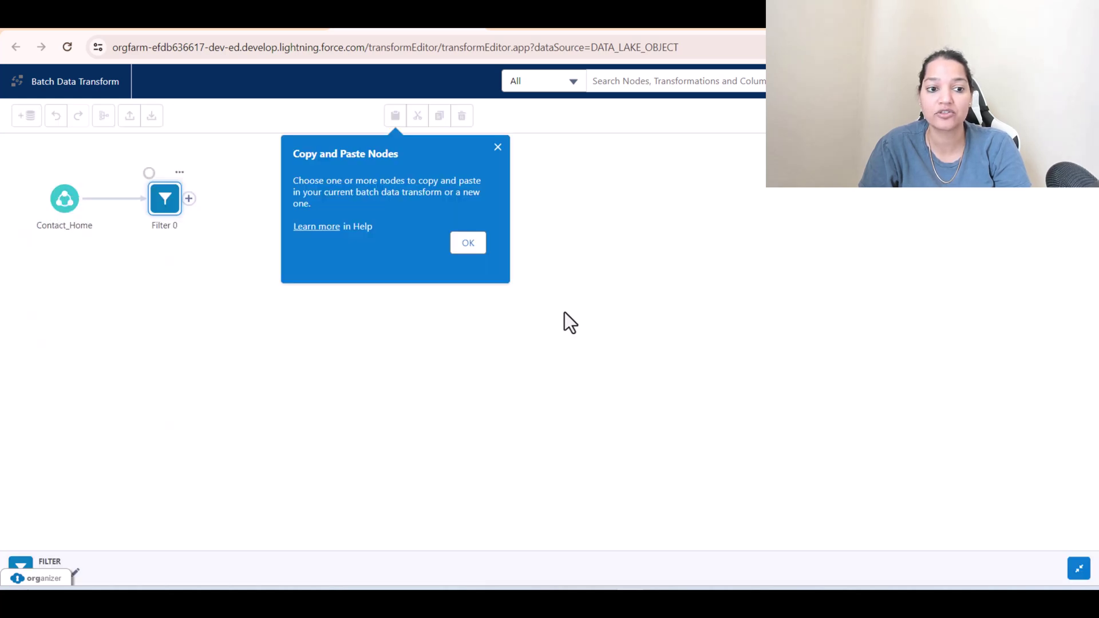
{"action": "left_click", "coordinate": [499, 148]}
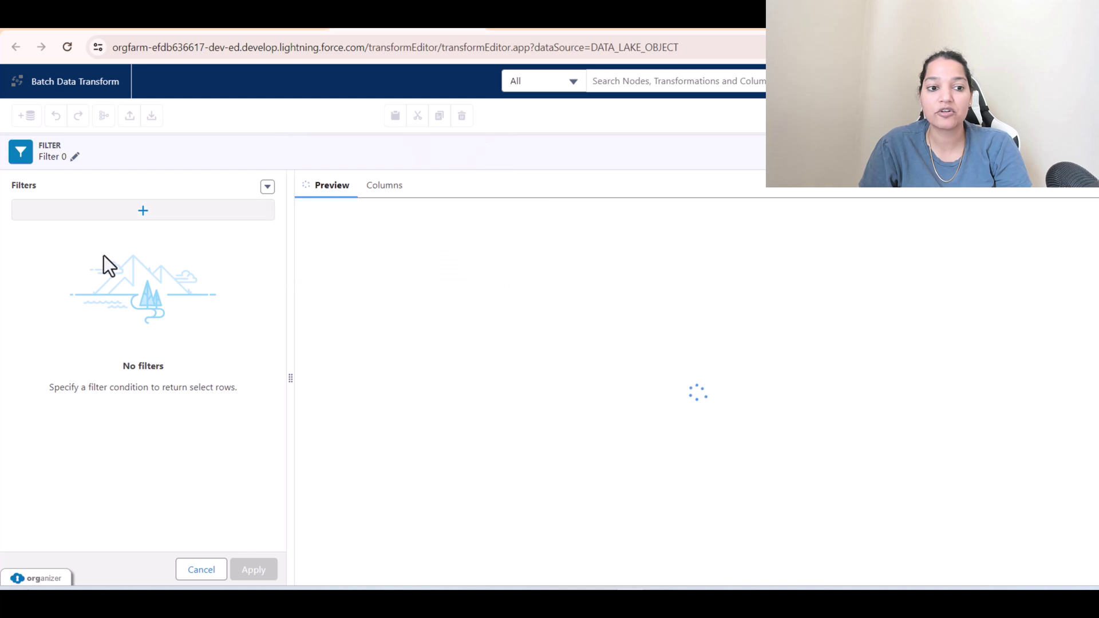
Rename the filter node as Home Phone Is Not Null
{"action": "left_click", "coordinate": [75, 157]}
{"action": "left_click_drag", "start_coordinate": [112, 200], "coordinate": [61, 201]}
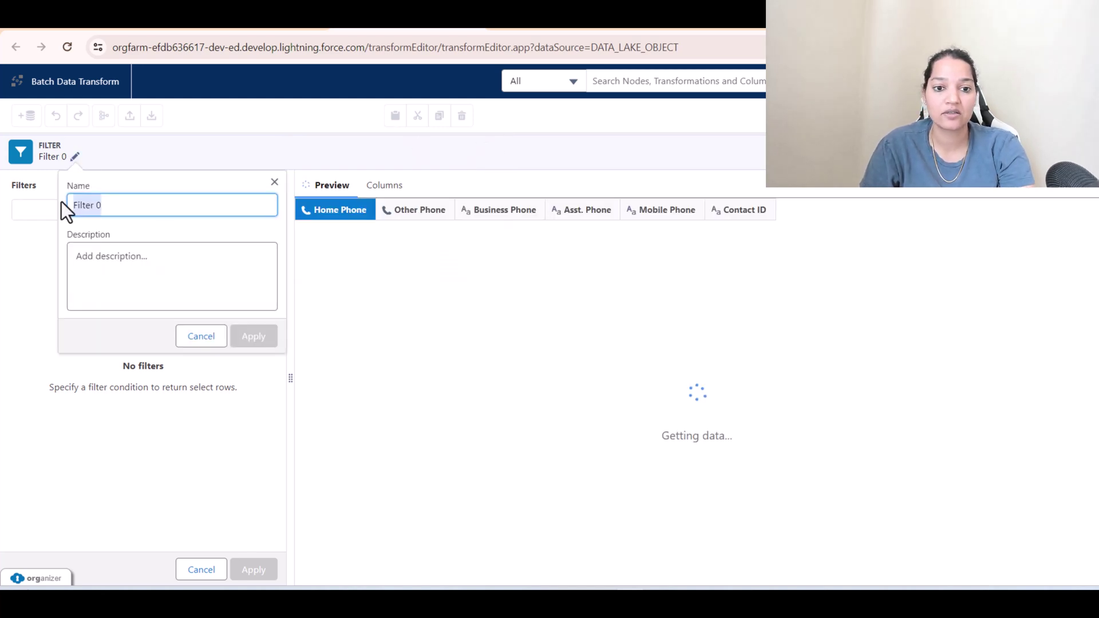
{"action": "type", "text": "Hom"}
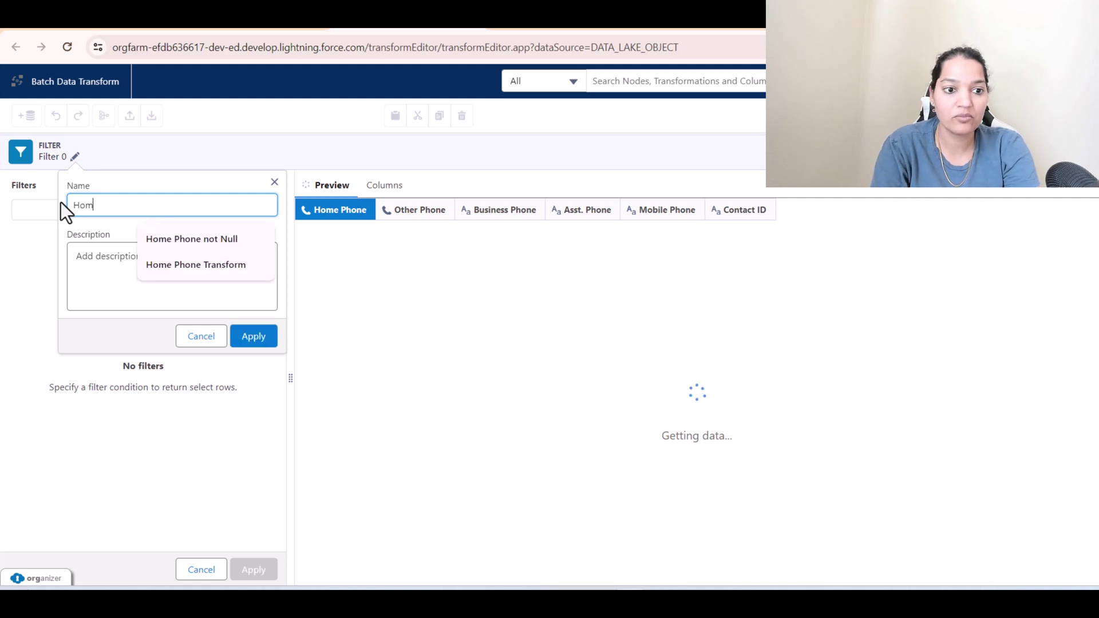
{"action": "type", "text": "e Phone Is N"}
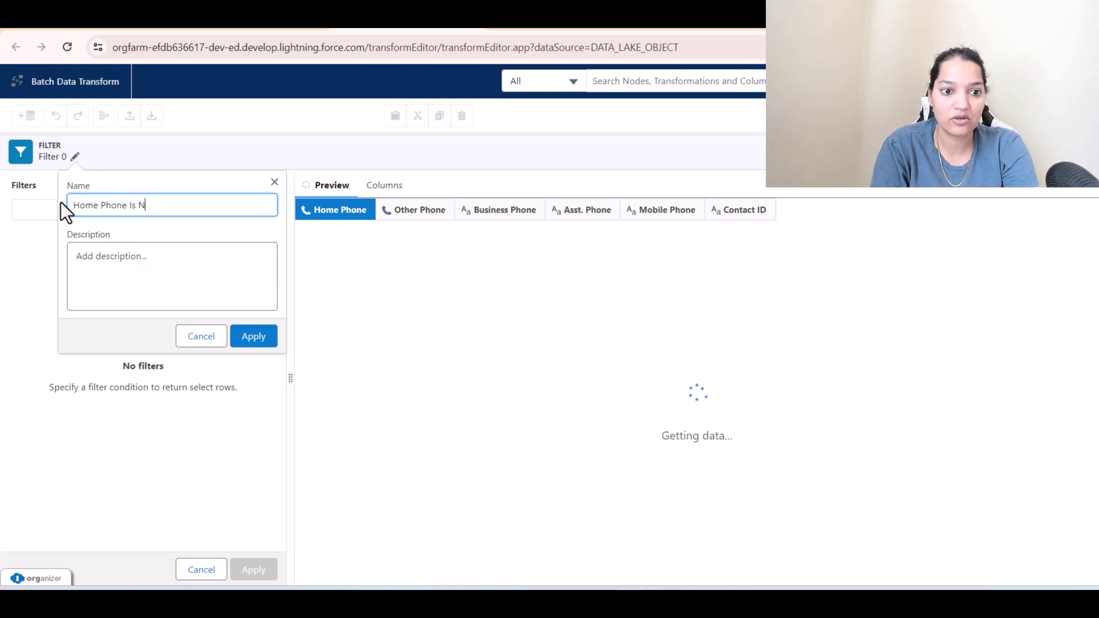
{"action": "type", "text": "ot Null"}
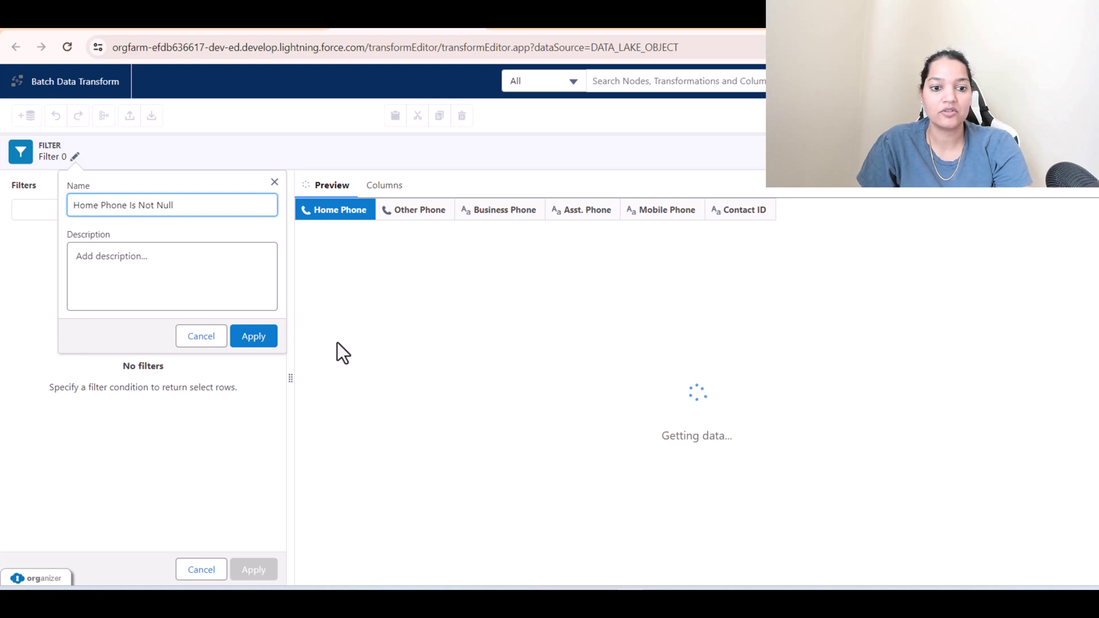
{"action": "left_click", "coordinate": [254, 338]}
Add a filter condition that Home Phone is not null and apply it to the node
{"action": "left_click", "coordinate": [143, 211]}
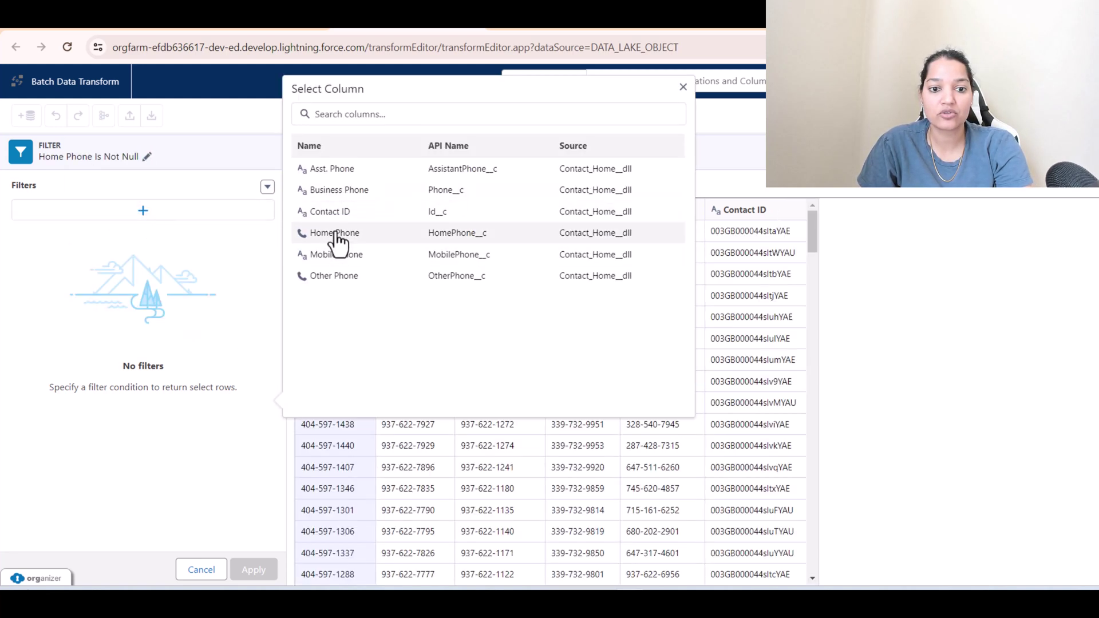
{"action": "left_click", "coordinate": [336, 234]}
{"action": "left_click", "coordinate": [355, 150]}
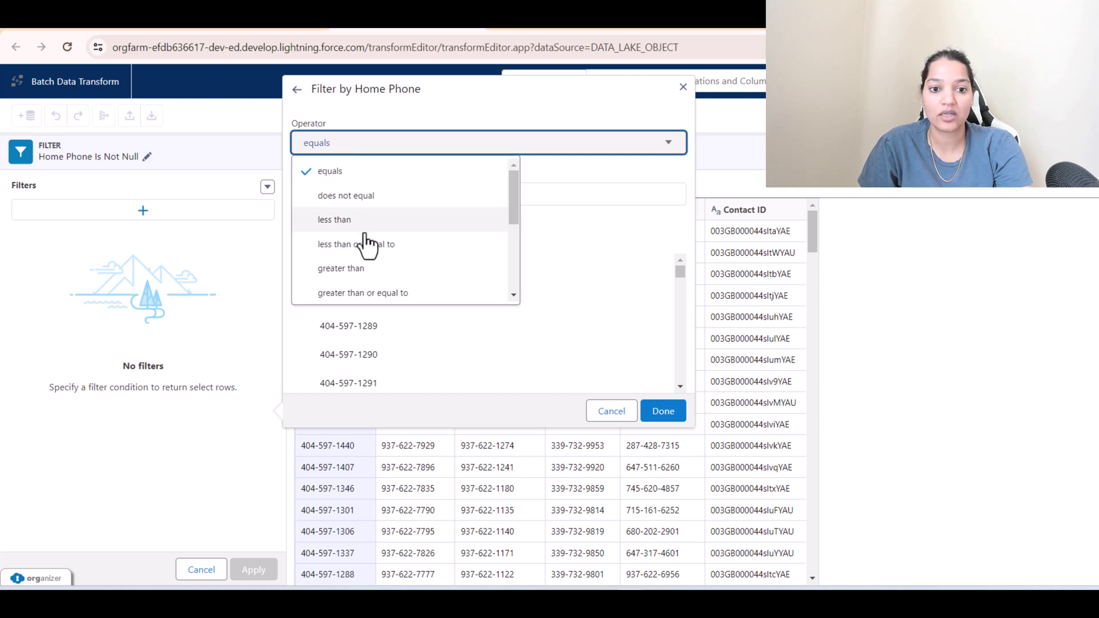
{"action": "scroll", "coordinate": [401, 275], "scroll_direction": "down", "scroll_amount": 2}
{"action": "scroll", "coordinate": [371, 273], "scroll_direction": "down", "scroll_amount": 2}
{"action": "left_click", "coordinate": [335, 191]}
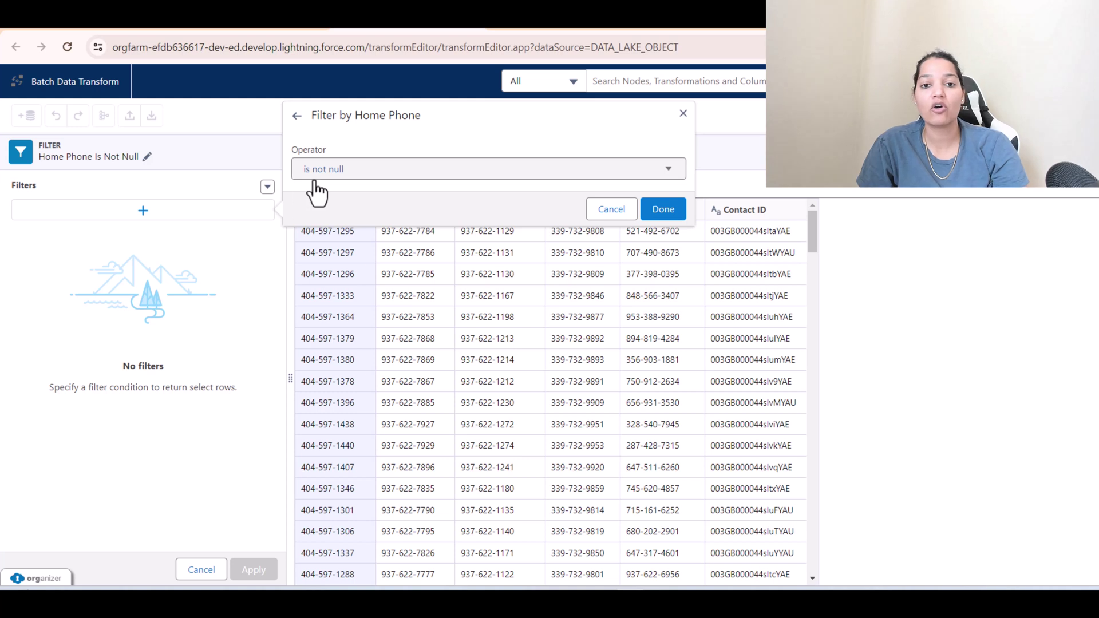
{"action": "left_click", "coordinate": [673, 212]}
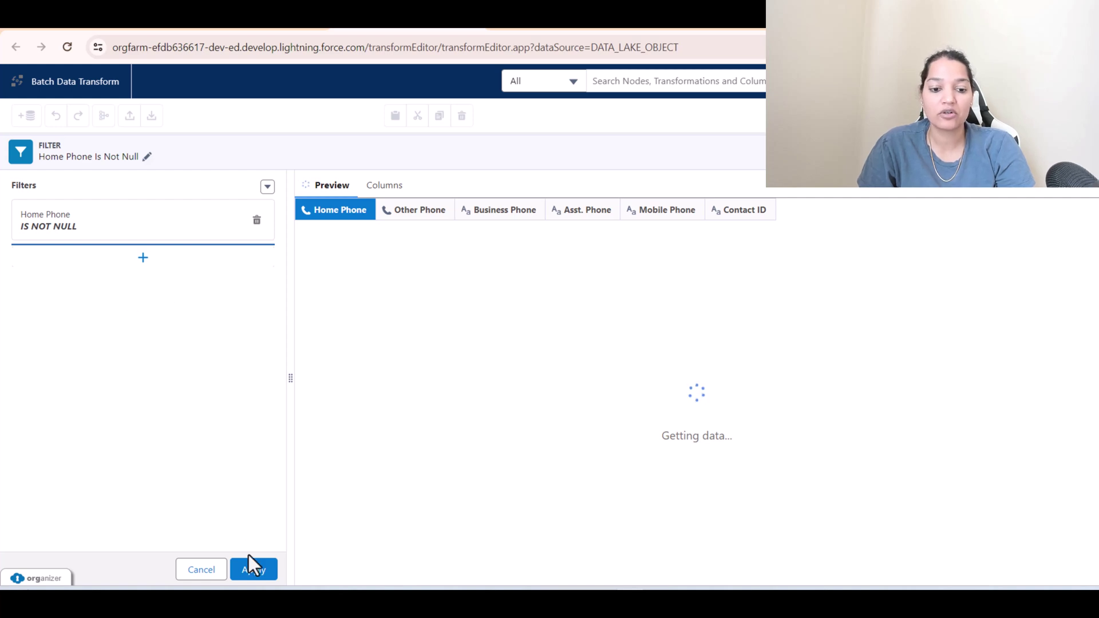
{"action": "left_click", "coordinate": [255, 572]}
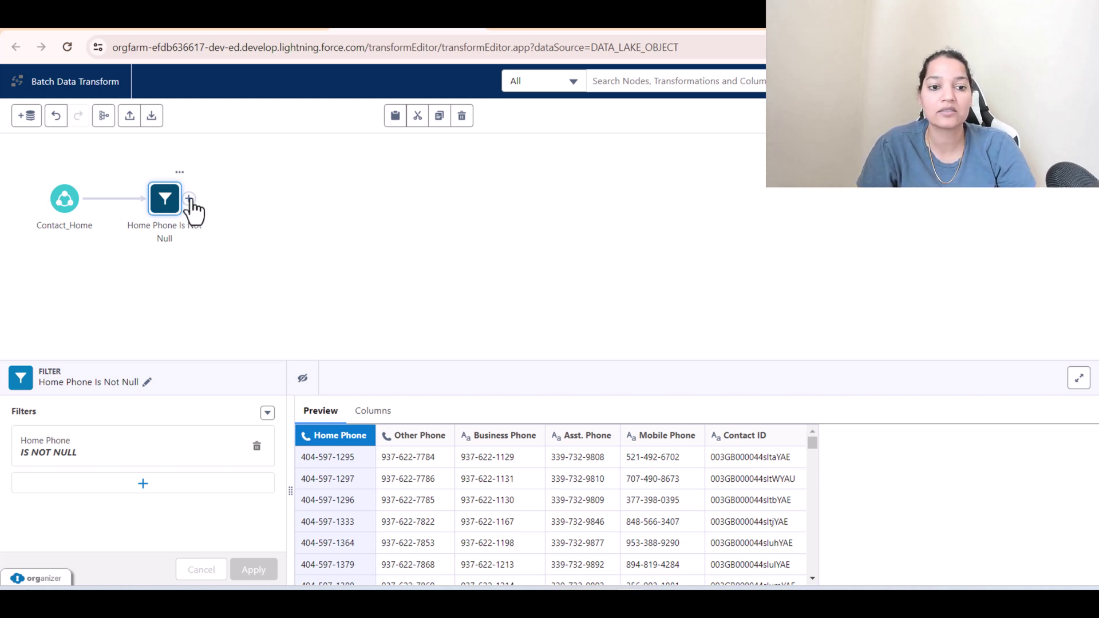
Add a Transform node after the Home Phone Is Not Null filter
{"action": "left_click", "coordinate": [189, 199]}
{"action": "left_click", "coordinate": [294, 214]}
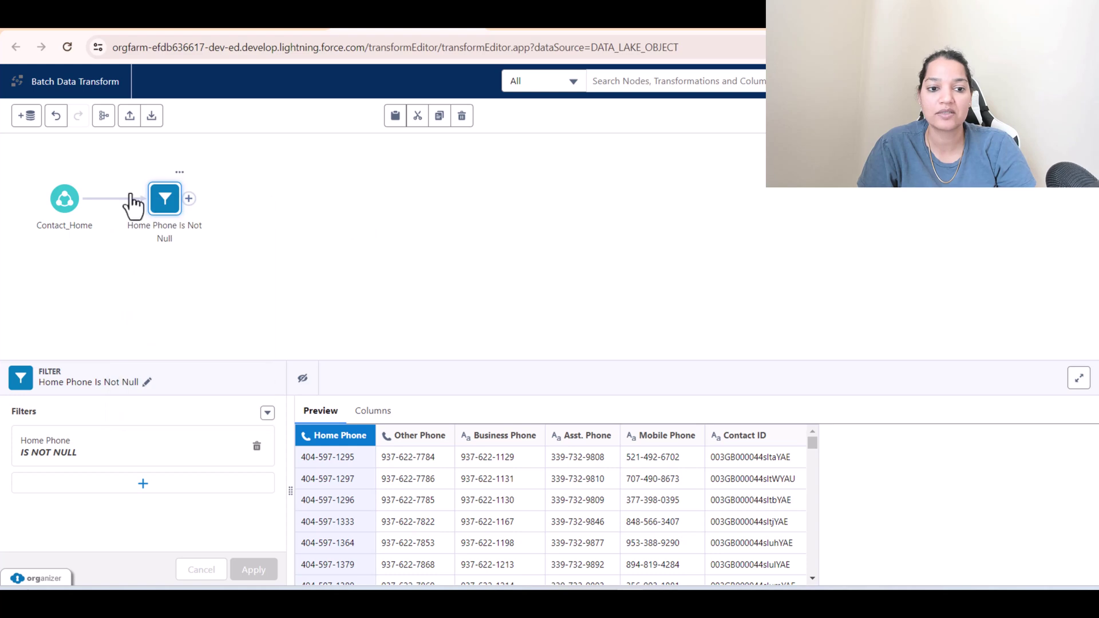
{"action": "left_click", "coordinate": [189, 199]}
{"action": "left_click", "coordinate": [161, 244]}
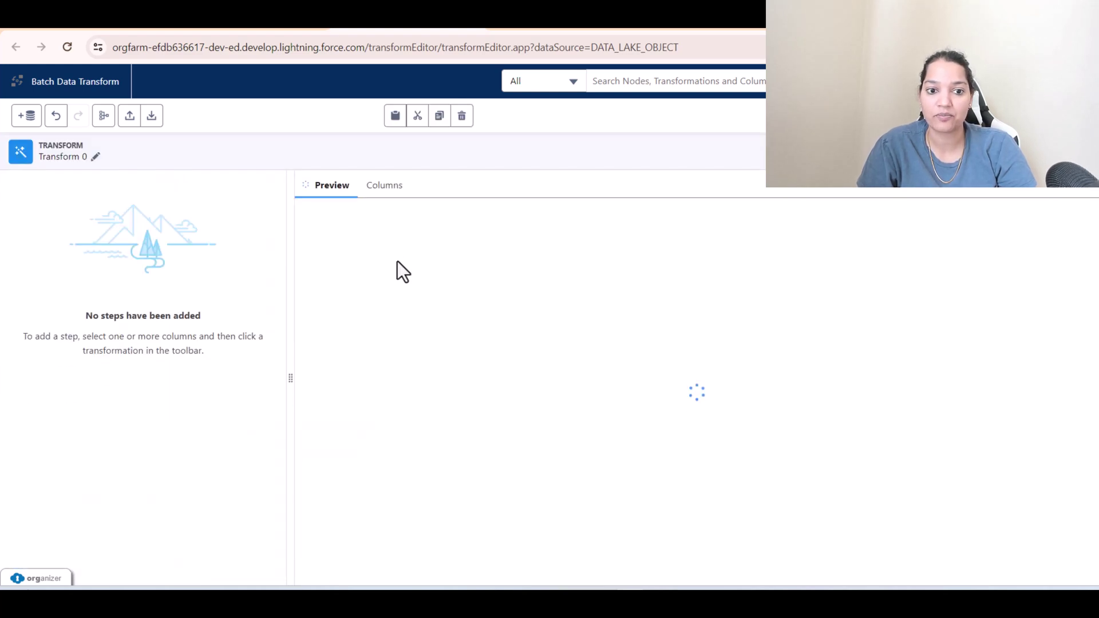
Rename the transform node as Home Phone transform
{"action": "left_click", "coordinate": [96, 158]}
{"action": "left_click_drag", "start_coordinate": [204, 207], "coordinate": [91, 203]}
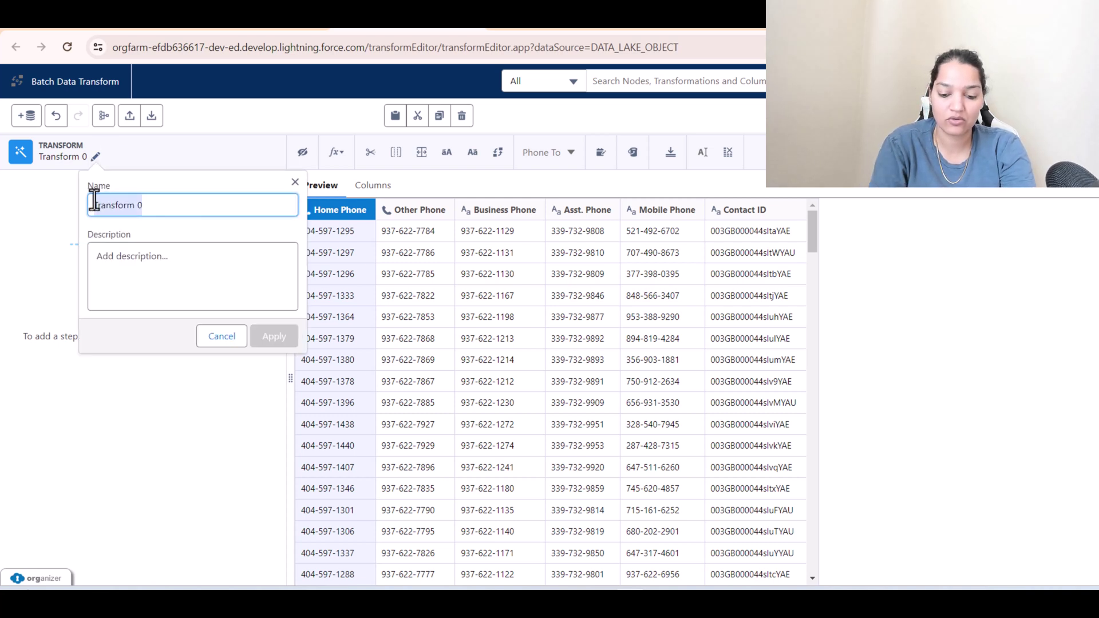
{"action": "type", "text": "Home Phone "}
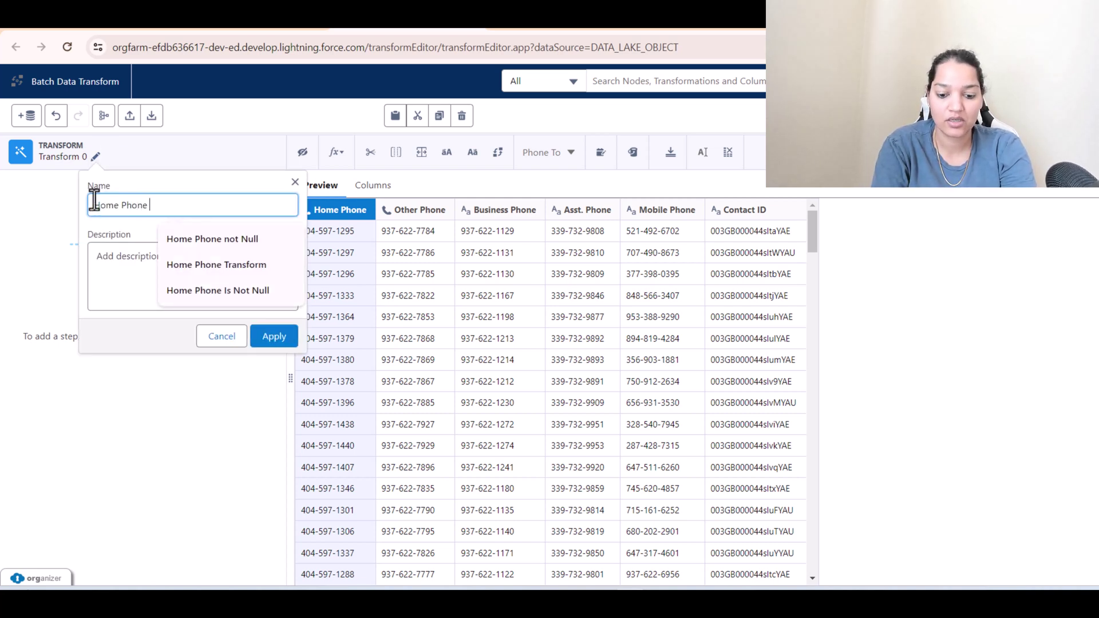
{"action": "type", "text": "transform"}
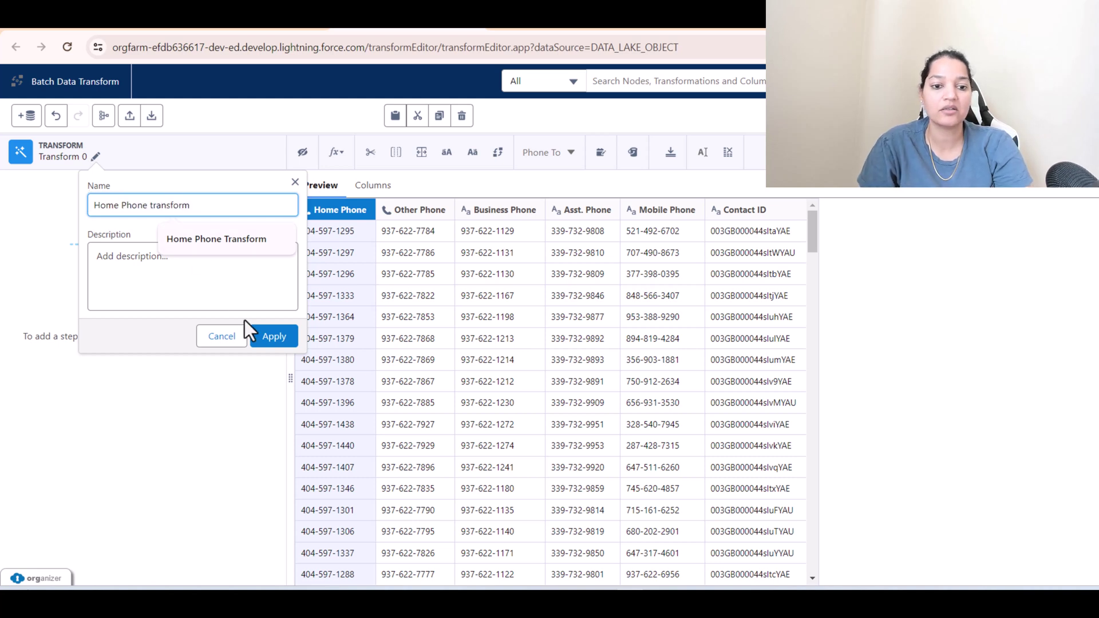
{"action": "left_click", "coordinate": [272, 338]}
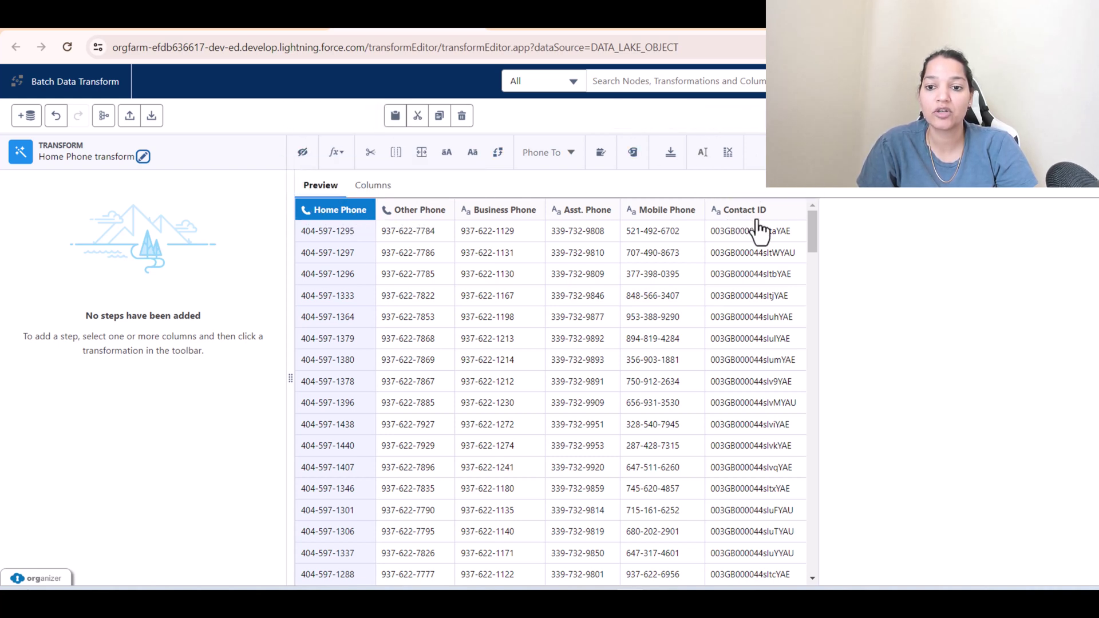
Start a Drop Columns transformation for the Other Phone column and add Business Phone to the columns to drop
{"action": "left_click", "coordinate": [438, 211]}
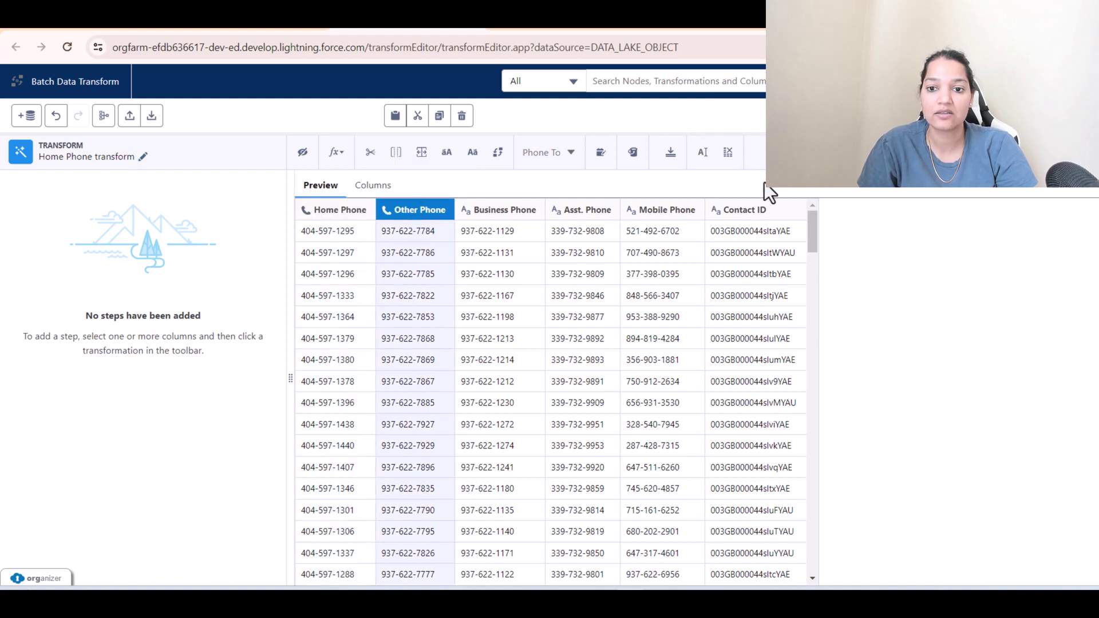
{"action": "left_click", "coordinate": [728, 153]}
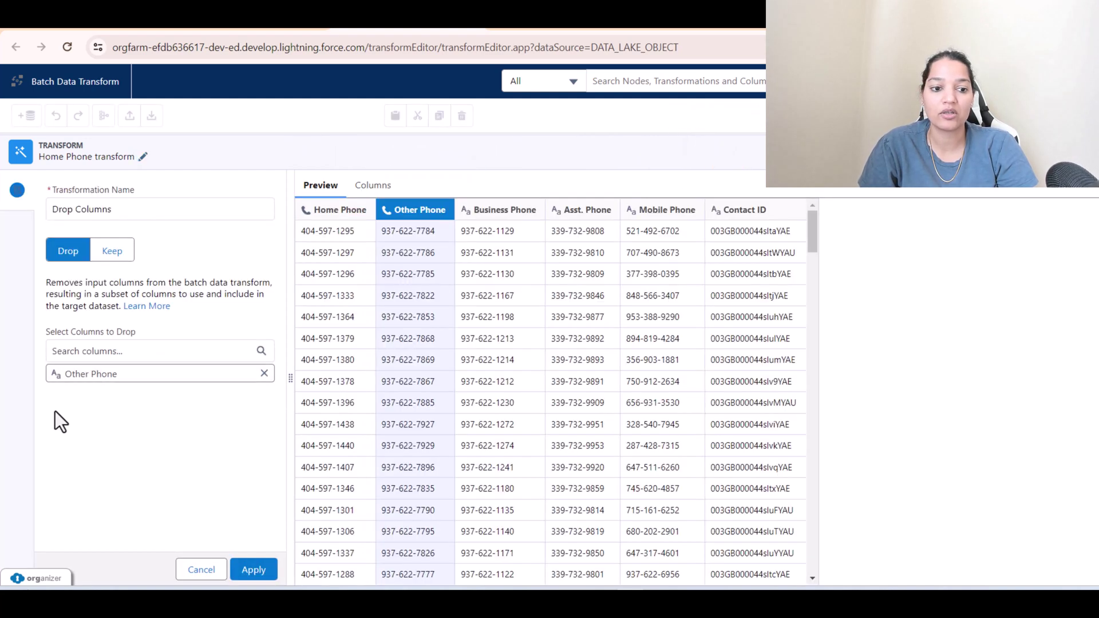
{"action": "left_click", "coordinate": [47, 332]}
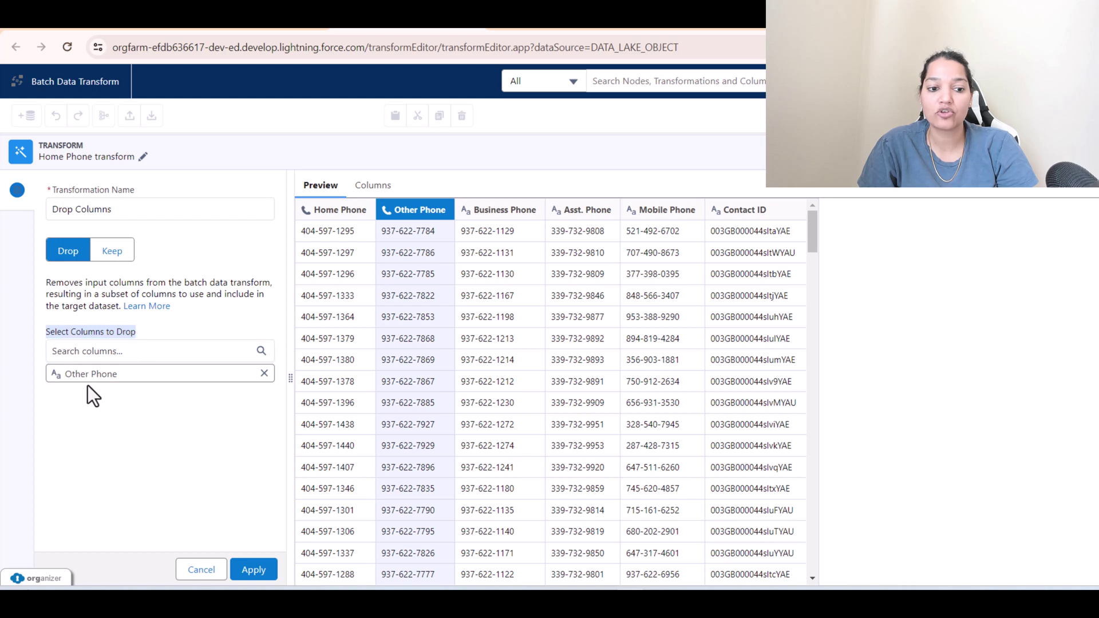
{"action": "left_click", "coordinate": [109, 350]}
{"action": "type", "text": "Busin"}
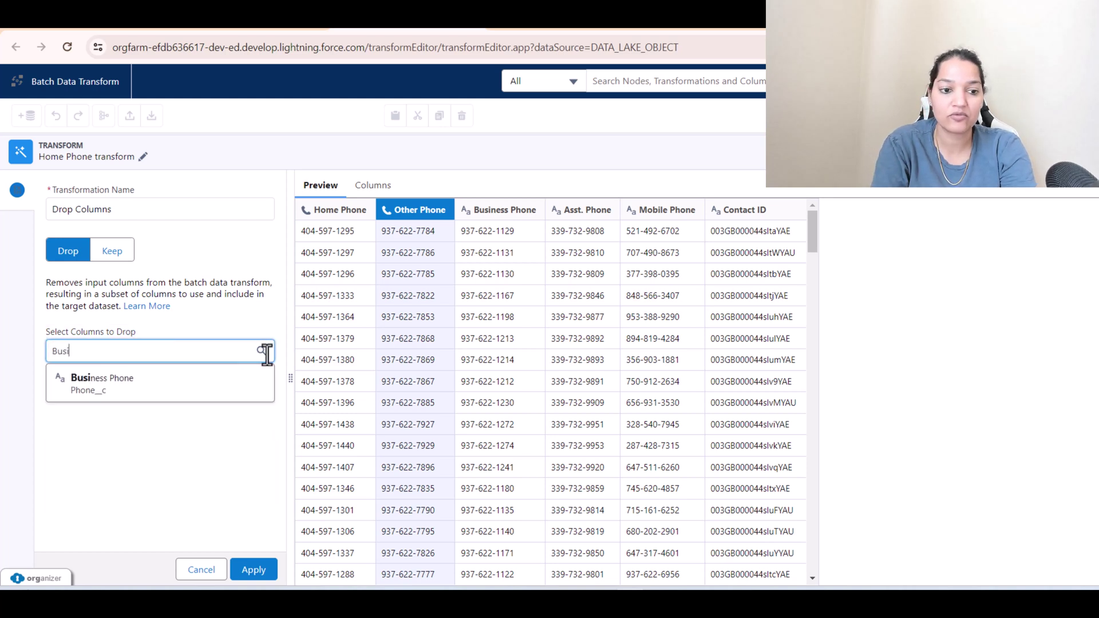
{"action": "left_click", "coordinate": [169, 386]}
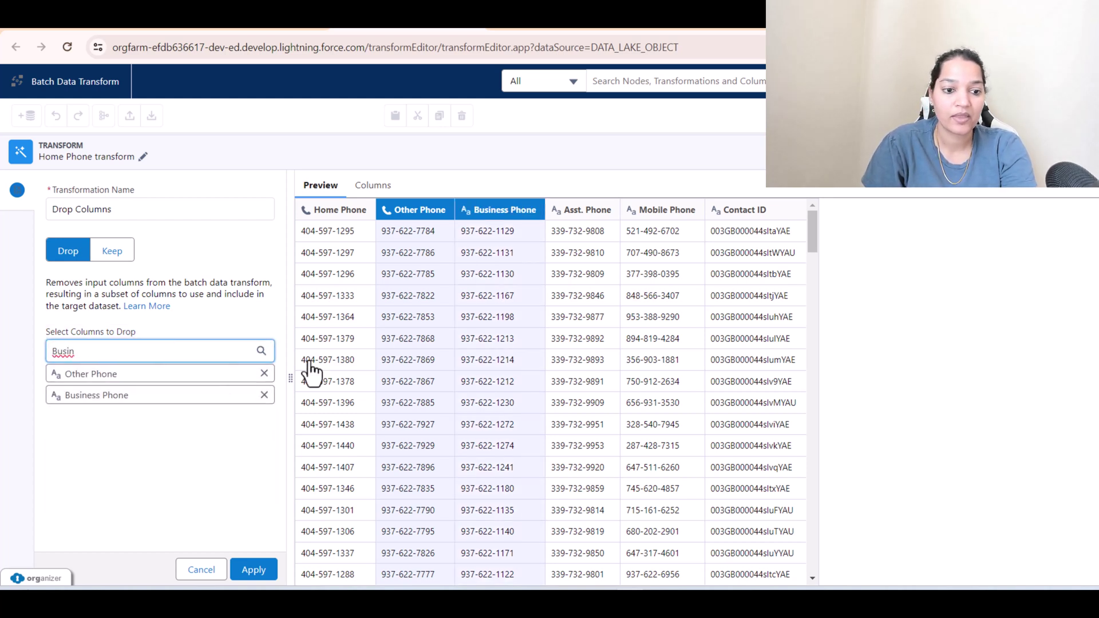
Add Asst. Phone to the columns to drop
{"action": "key", "text": "BackSpace"}
{"action": "key", "text": "BackSpace"}
{"action": "key", "text": "BackSpace"}
{"action": "key", "text": "BackSpace"}
{"action": "key", "text": "BackSpace"}
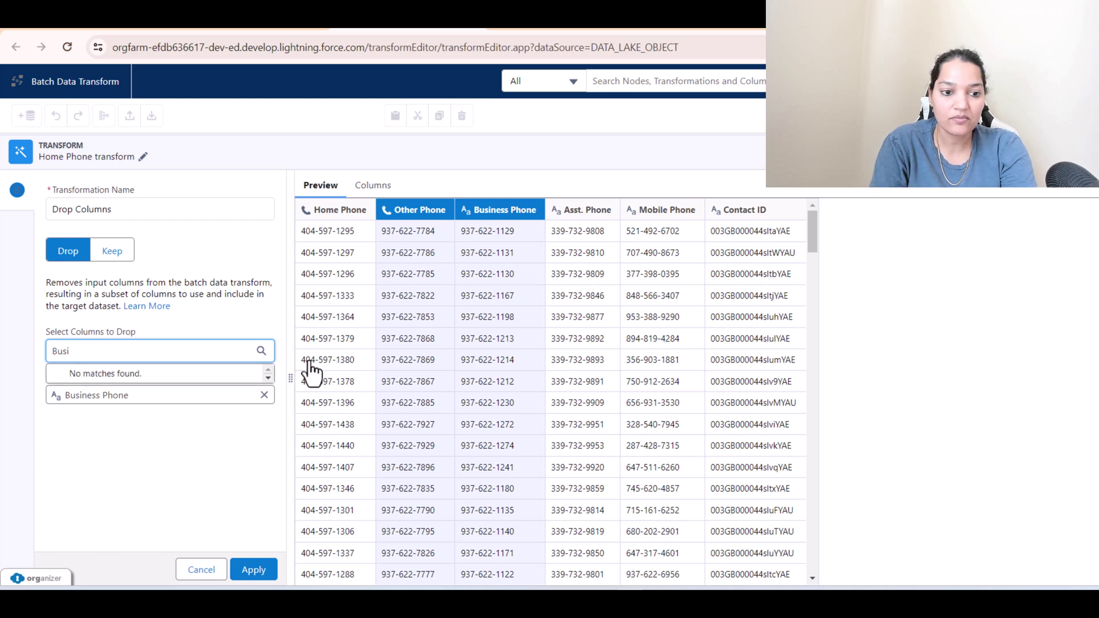
{"action": "type", "text": "as"}
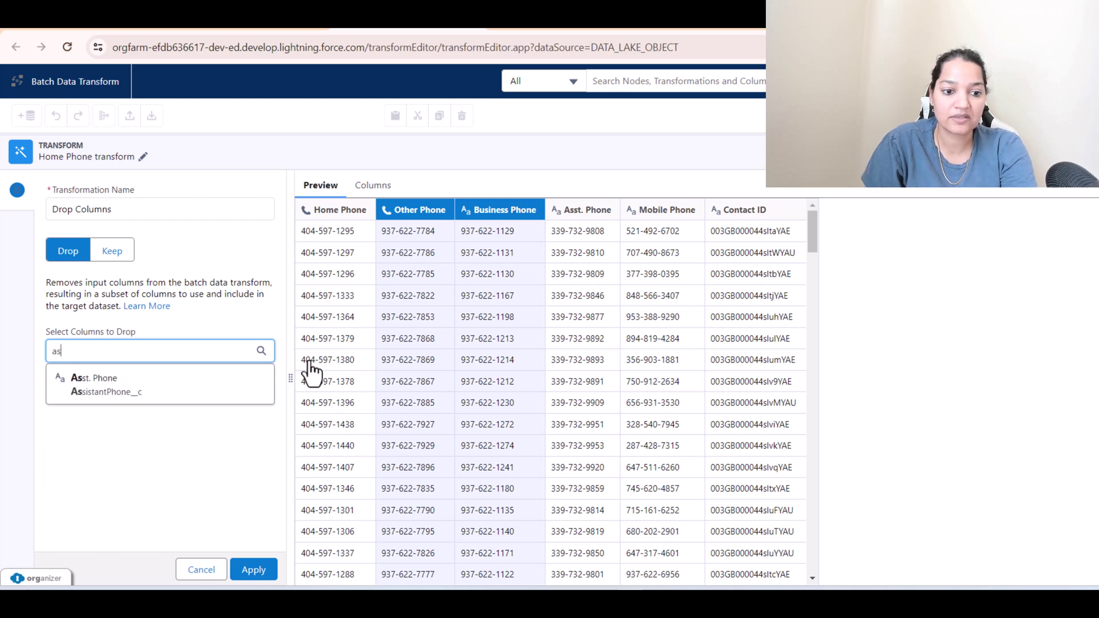
{"action": "left_click", "coordinate": [161, 408]}
{"action": "left_click", "coordinate": [113, 359]}
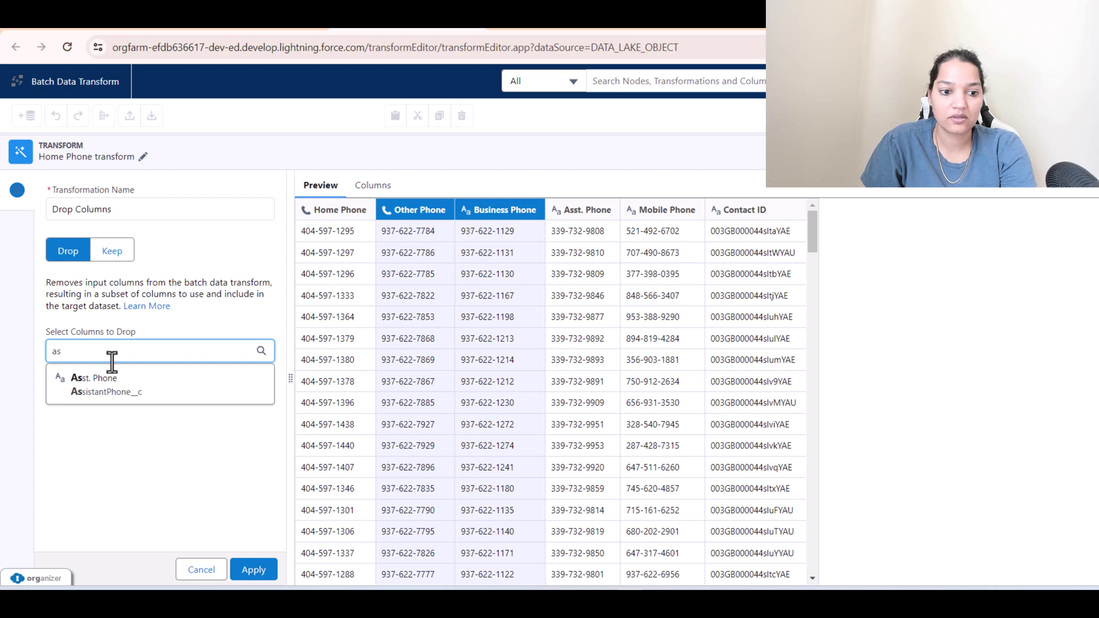
{"action": "left_click", "coordinate": [103, 375]}
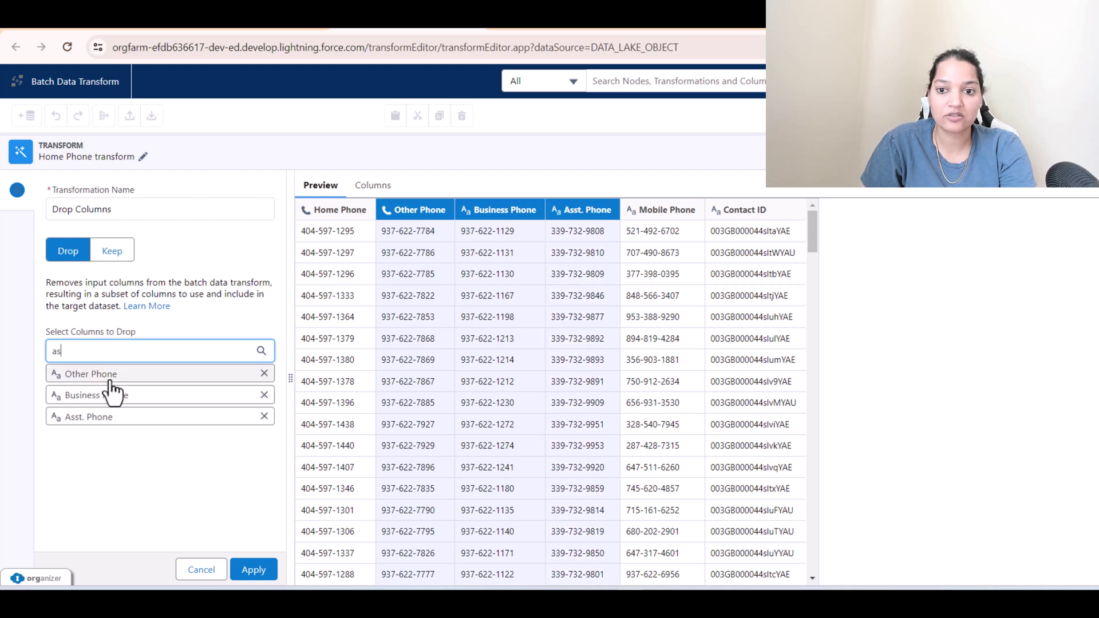
Add Mobile Phone to the columns to drop and apply the Drop Columns transformation
{"action": "left_click", "coordinate": [47, 351]}
{"action": "key", "text": "BackSpace"}
{"action": "key", "text": "BackSpace"}
{"action": "type", "text": "Mo"}
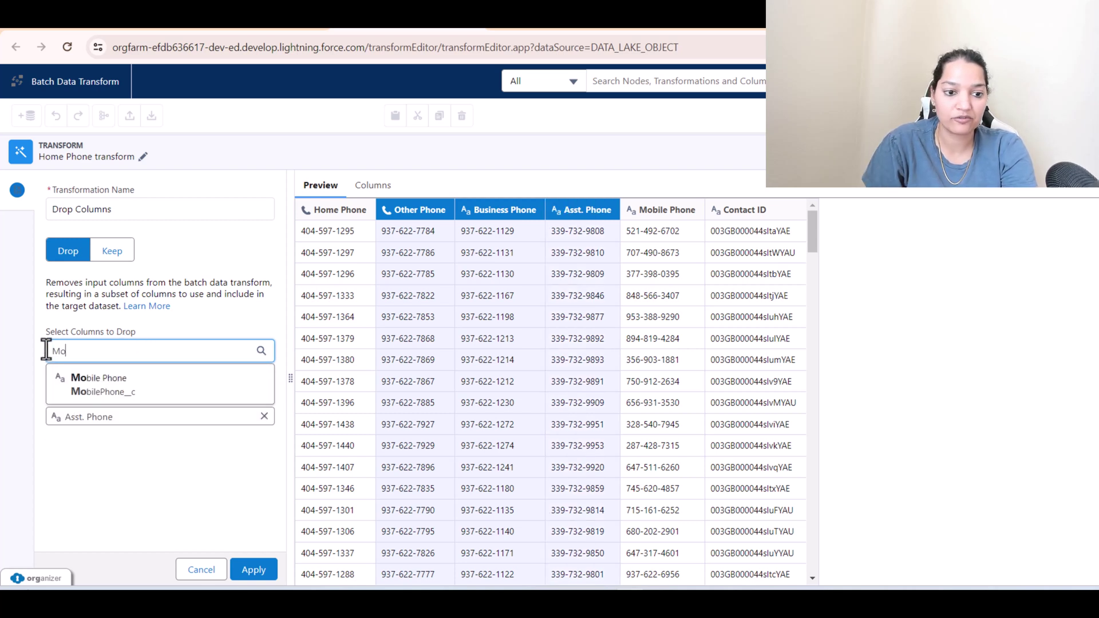
{"action": "left_click", "coordinate": [96, 394]}
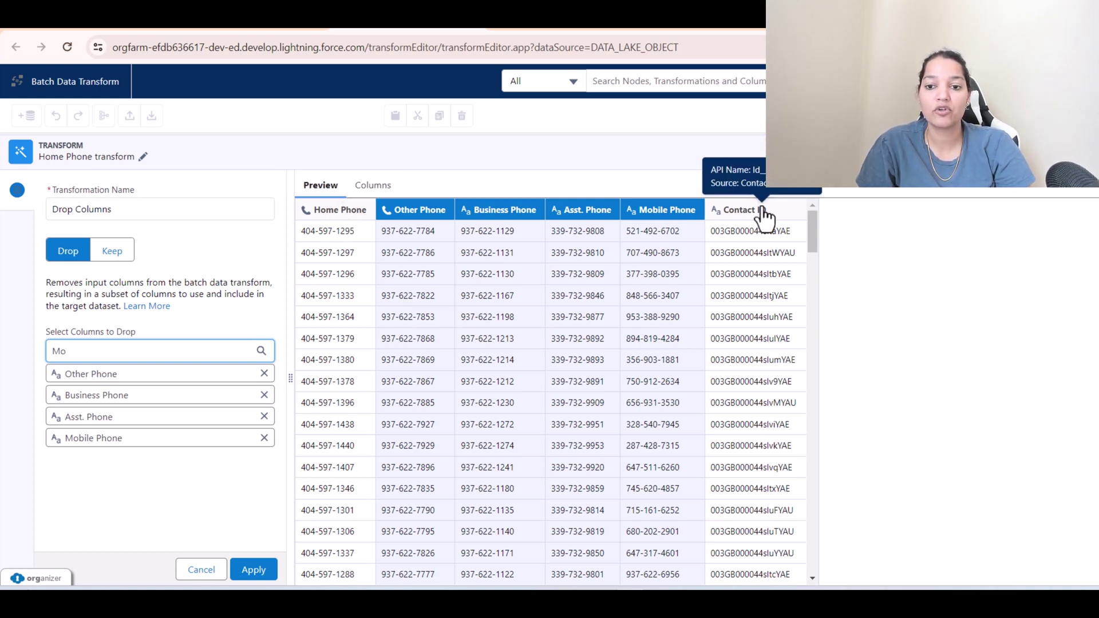
{"action": "left_click", "coordinate": [254, 570]}
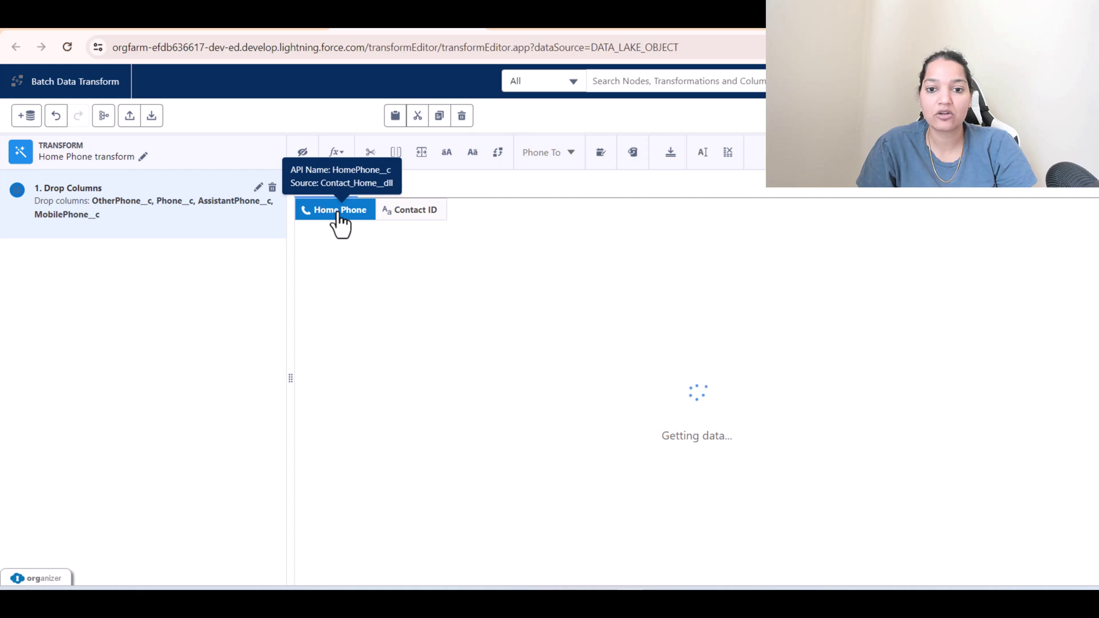
Edit the Home Phone column's attributes, setting the label to Phone and the API name to Phone__c, and apply
{"action": "left_click", "coordinate": [705, 153]}
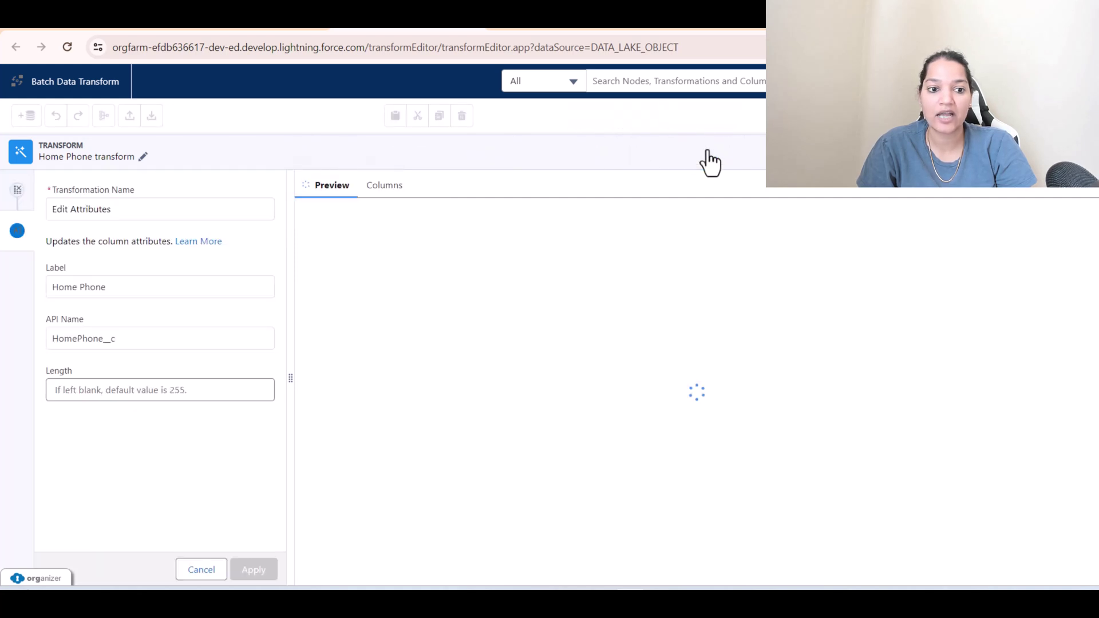
{"action": "left_click_drag", "start_coordinate": [109, 290], "coordinate": [31, 284]}
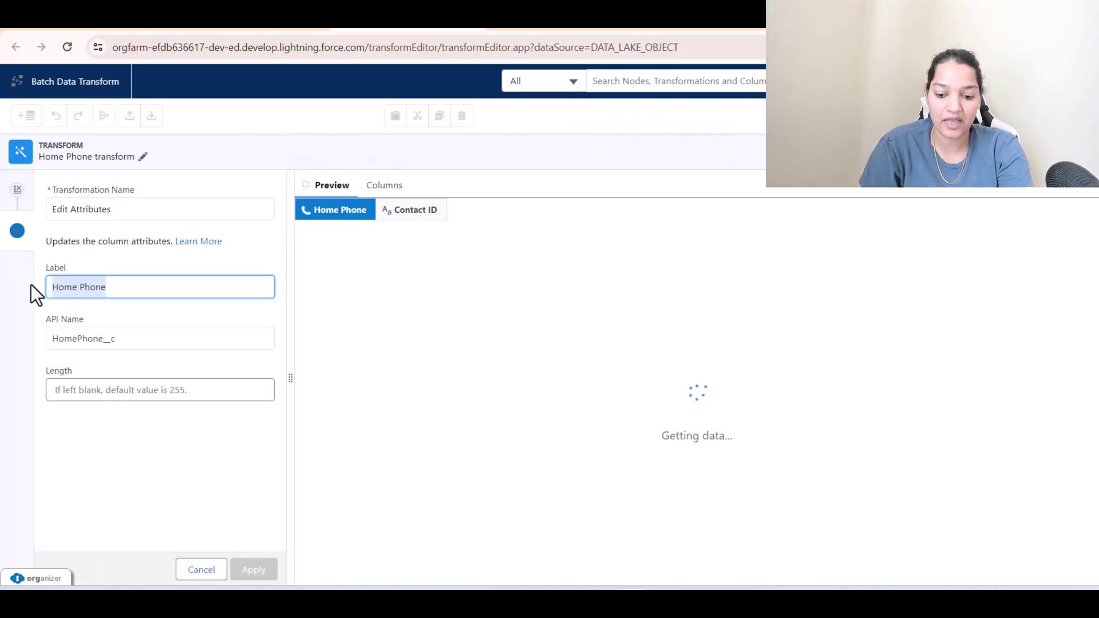
{"action": "type", "text": "Phone"}
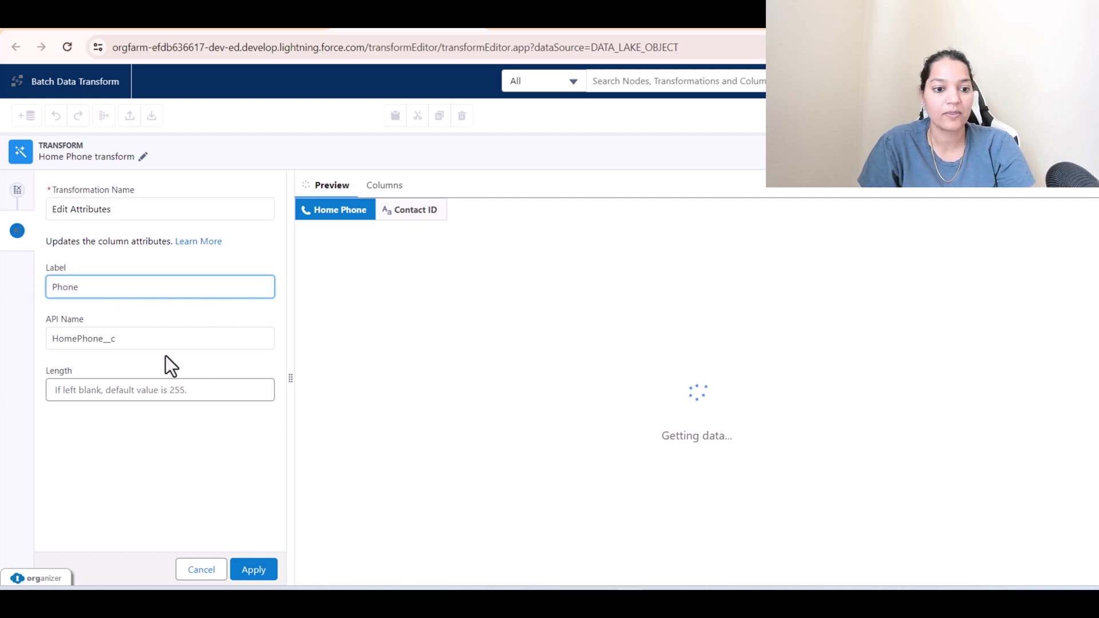
{"action": "left_click_drag", "start_coordinate": [113, 339], "coordinate": [1, 342]}
{"action": "type", "text": "Ph"}
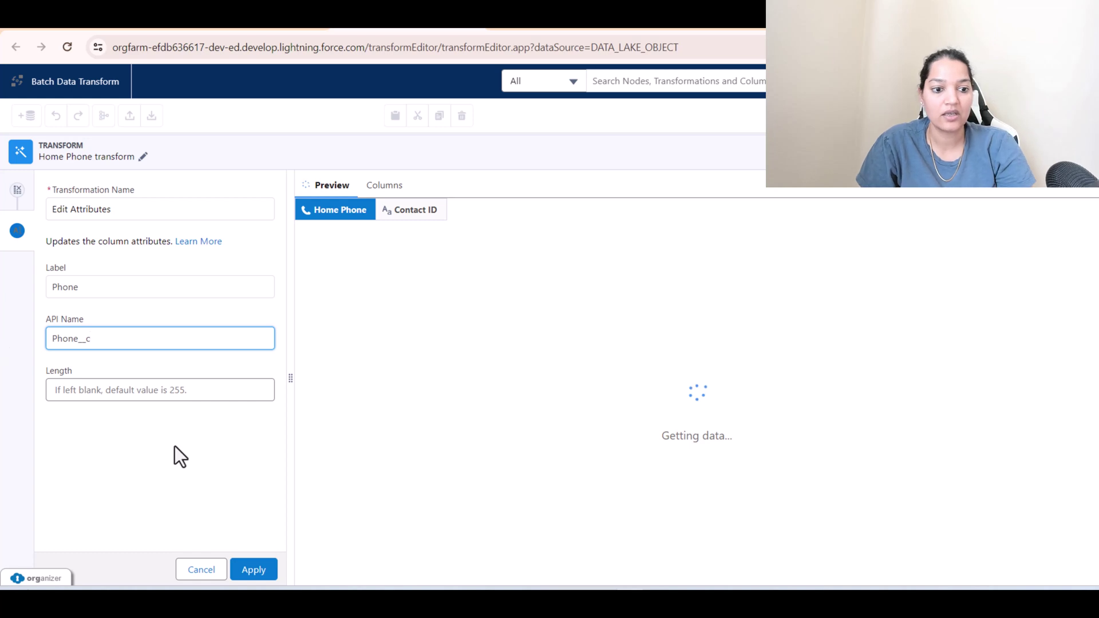
{"action": "left_click", "coordinate": [195, 475]}
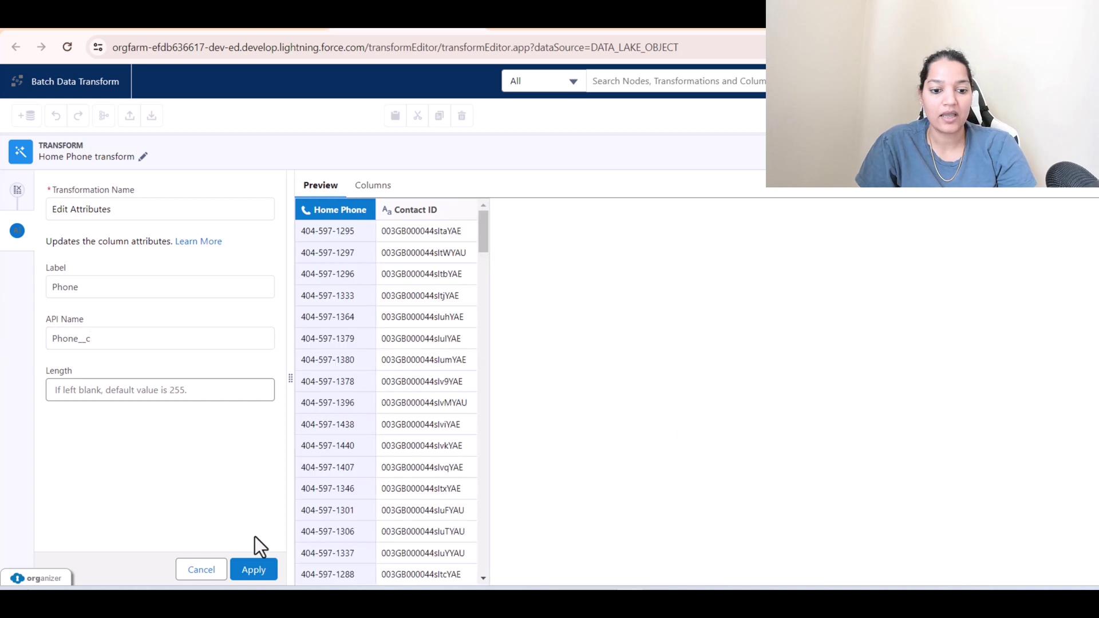
{"action": "left_click", "coordinate": [256, 570]}
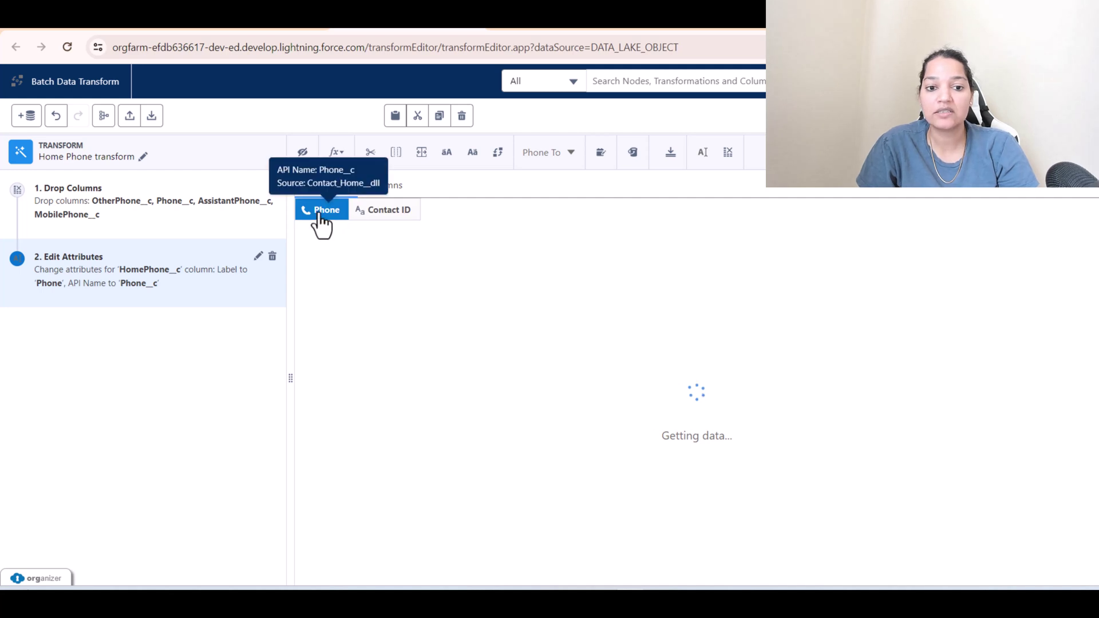
Add a custom formula transformation and name it Home Phone Transformation
{"action": "mouse_move", "coordinate": [324, 223]}
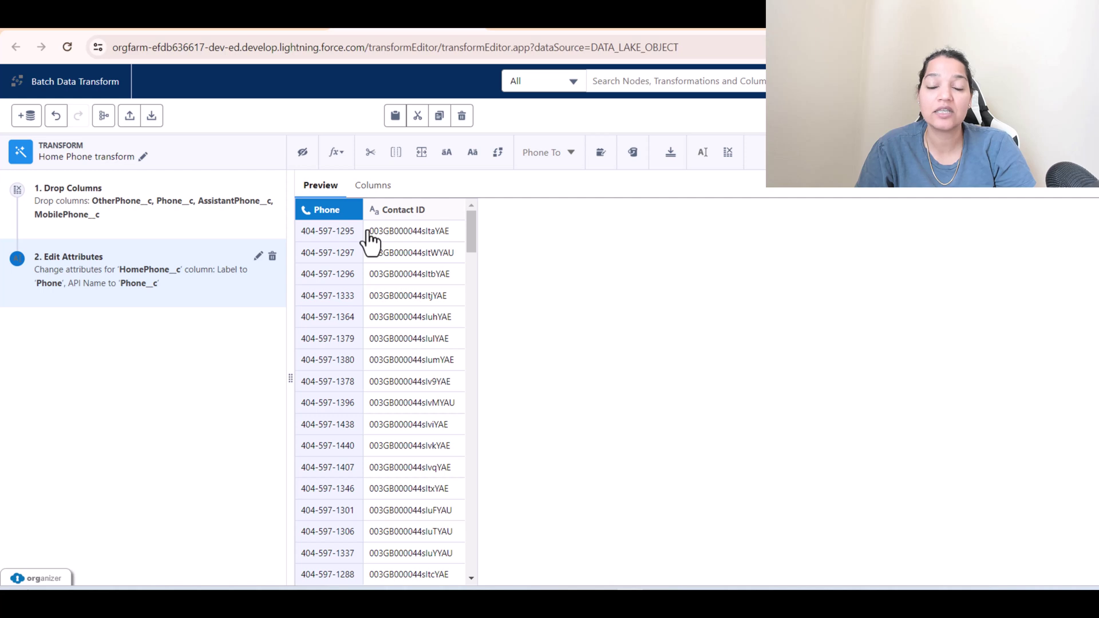
{"action": "left_click", "coordinate": [341, 155]}
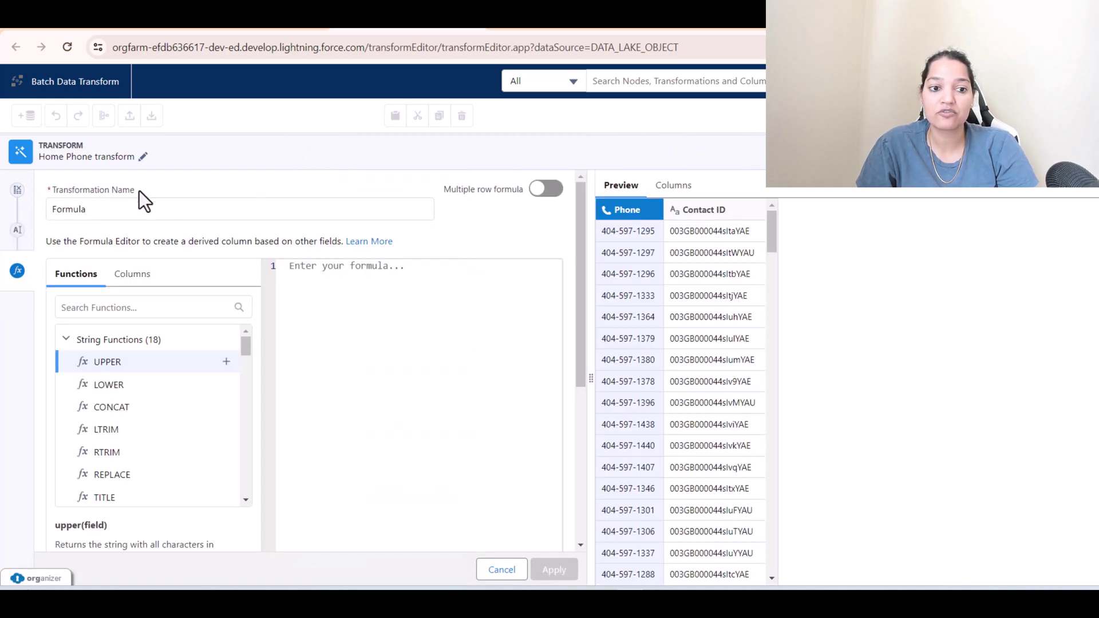
{"action": "left_click_drag", "start_coordinate": [101, 211], "coordinate": [52, 210]}
{"action": "type", "text": "H"}
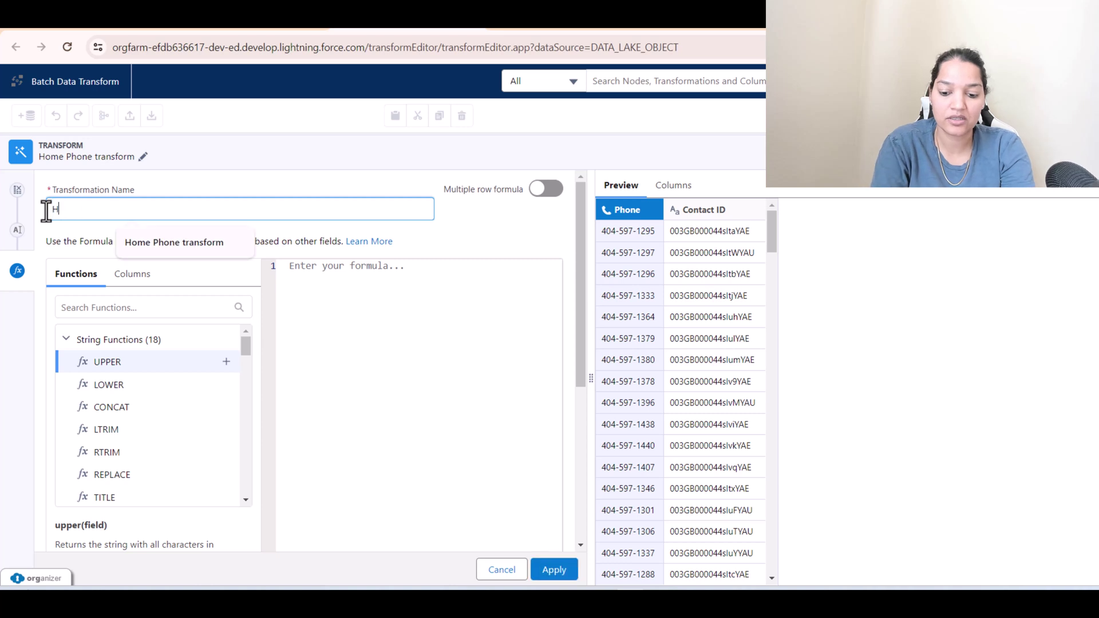
{"action": "type", "text": "ome Pgho"}
{"action": "key", "text": "BackSpace"}
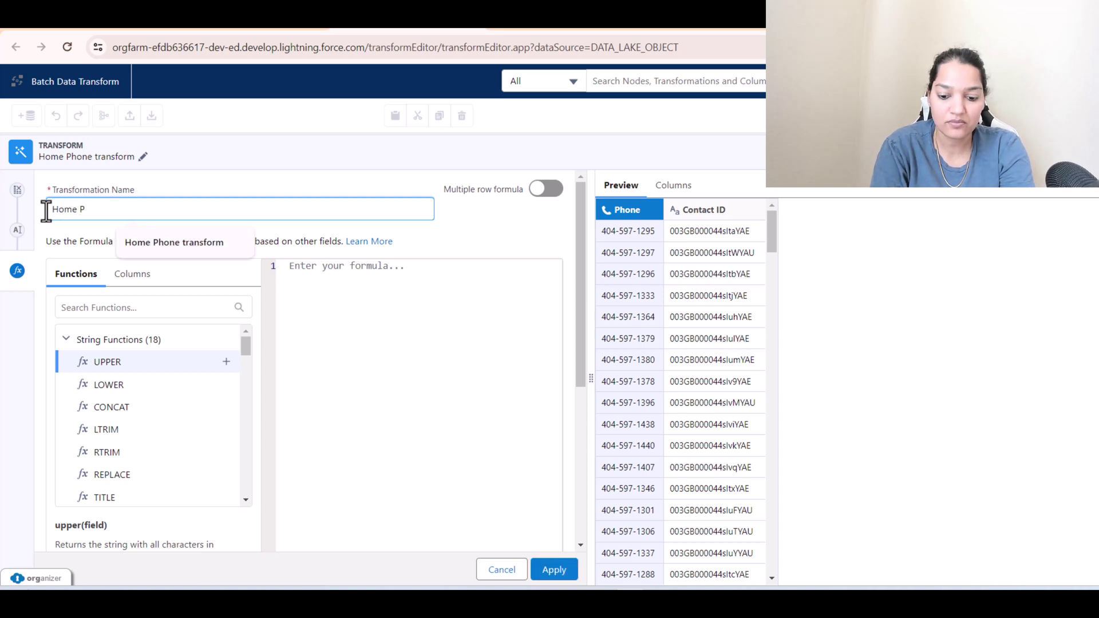
{"action": "type", "text": "hone Transform"}
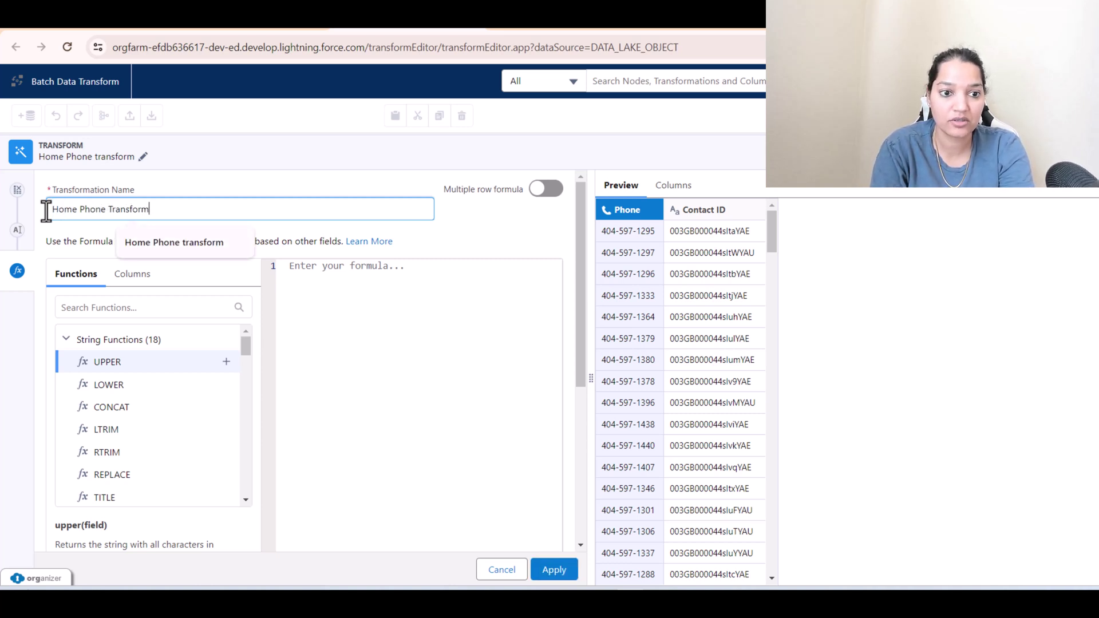
{"action": "type", "text": "ation"}
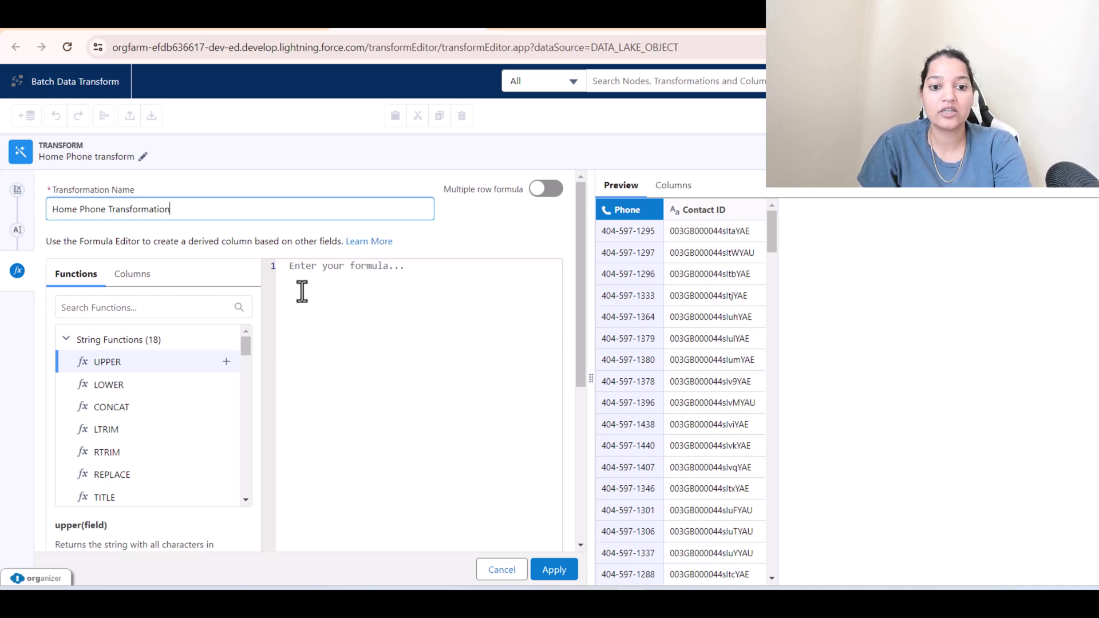
Enter the text literal 'Home Phone' as the formula of the Home Phone Transformation
{"action": "mouse_move", "coordinate": [245, 347]}
{"action": "left_mouse_down"}
{"action": "mouse_move", "coordinate": [251, 487]}
{"action": "mouse_move", "coordinate": [253, 341]}
{"action": "left_mouse_up"}
{"action": "left_click", "coordinate": [331, 273]}
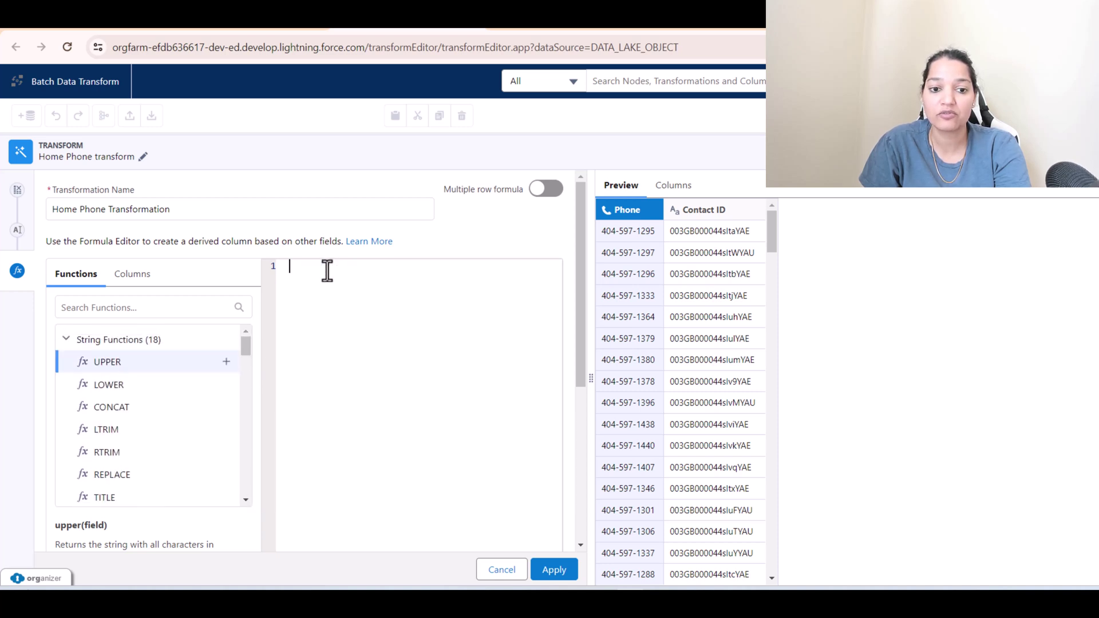
{"action": "type", "text": "'Home"}
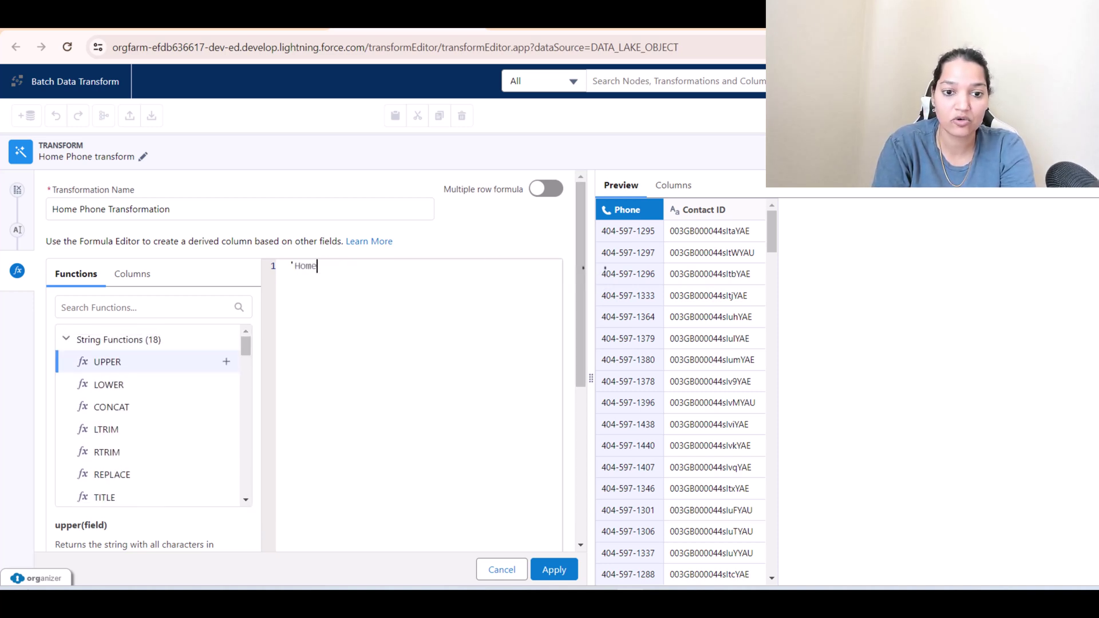
{"action": "type", "text": " Phone'"}
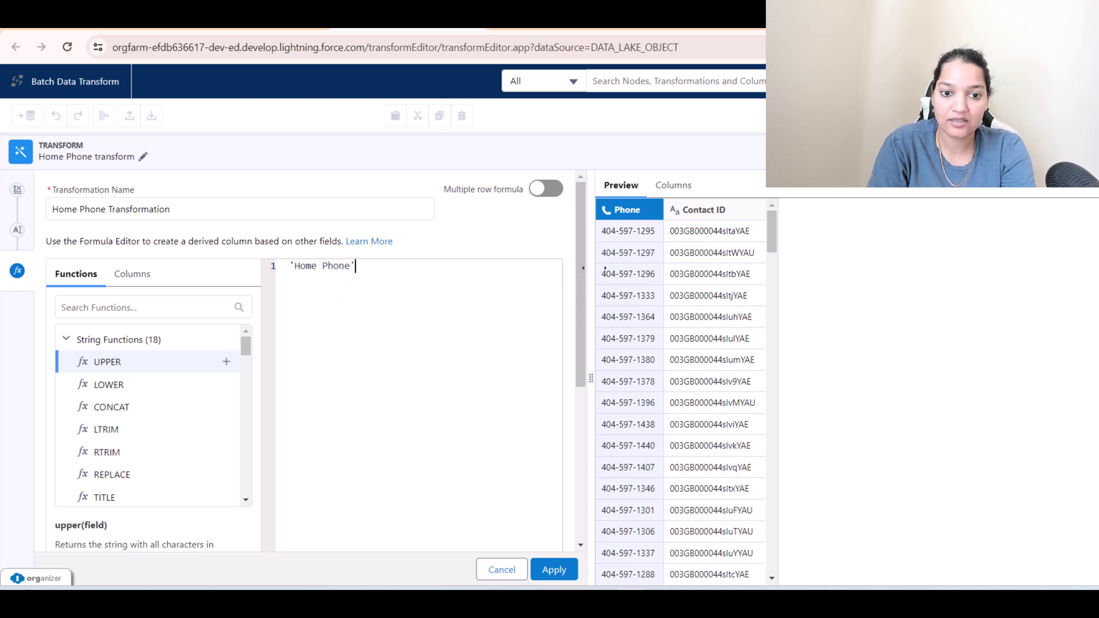
Set the formula's output type to Text
{"action": "scroll", "coordinate": [259, 455], "scroll_direction": "down", "scroll_amount": 3}
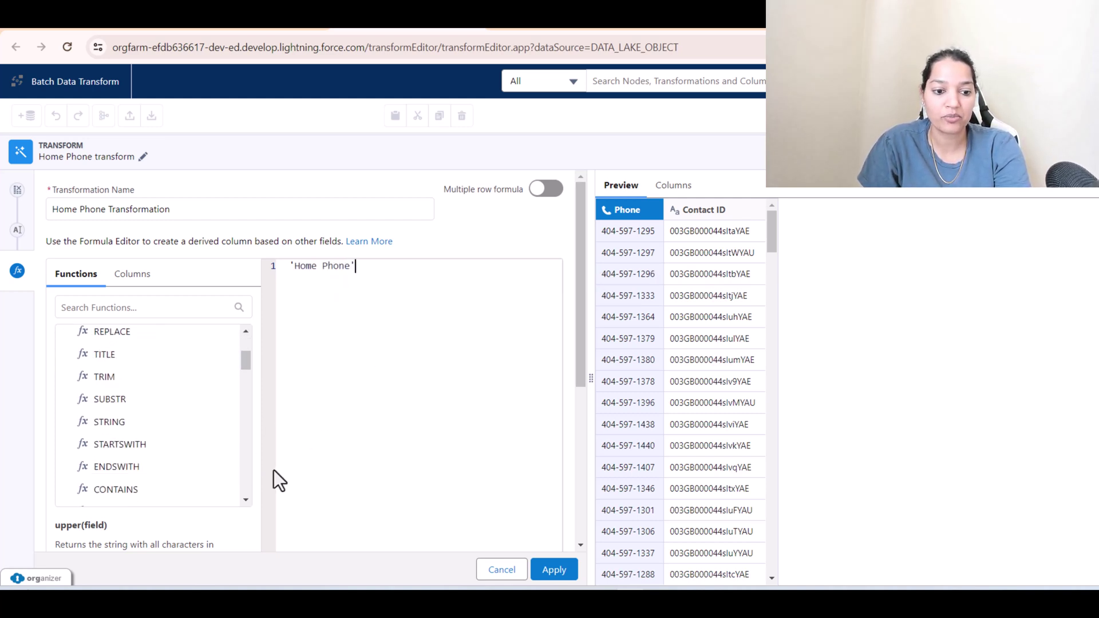
{"action": "scroll", "coordinate": [274, 469], "scroll_direction": "down", "scroll_amount": 3}
{"action": "left_click_drag", "start_coordinate": [582, 342], "coordinate": [579, 484]}
{"action": "left_click", "coordinate": [142, 385]}
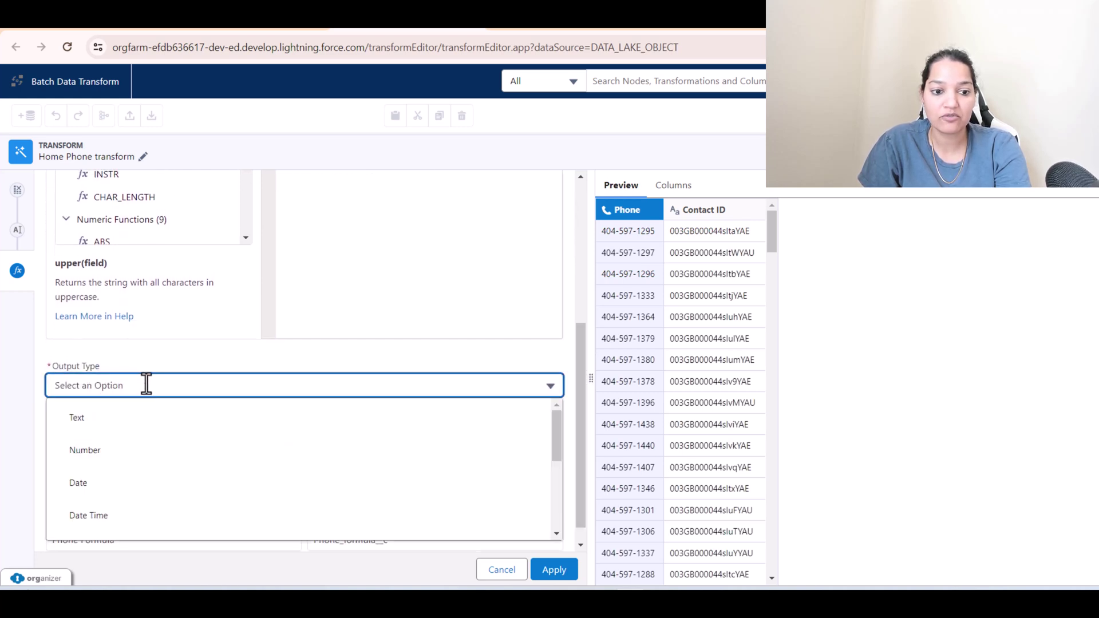
{"action": "left_click", "coordinate": [95, 419]}
{"action": "scroll", "coordinate": [194, 485], "scroll_direction": "down", "scroll_amount": 1}
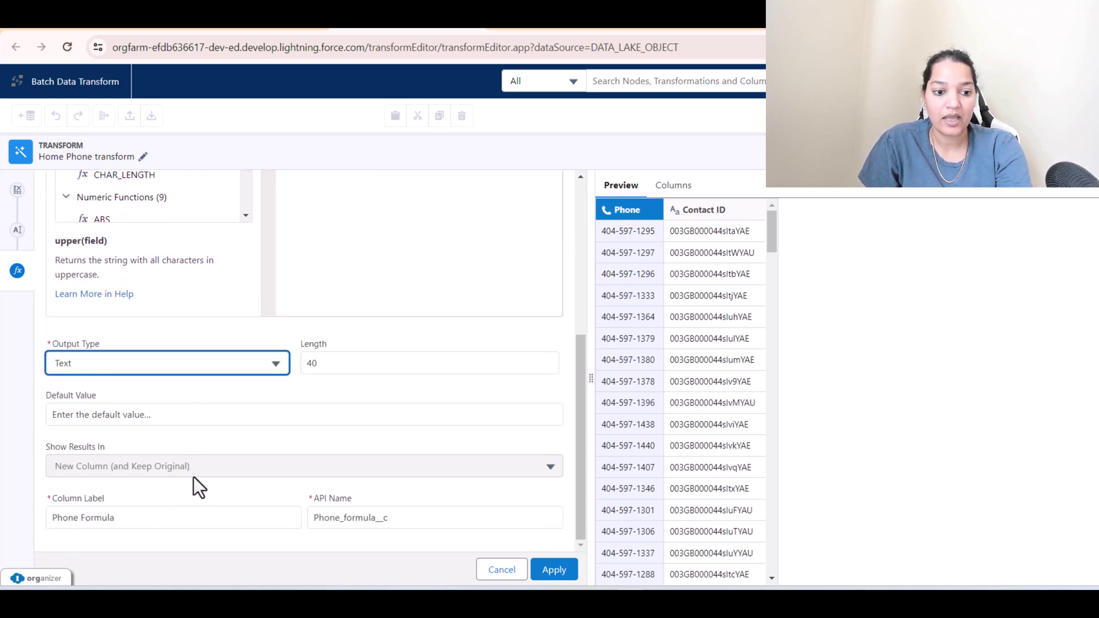
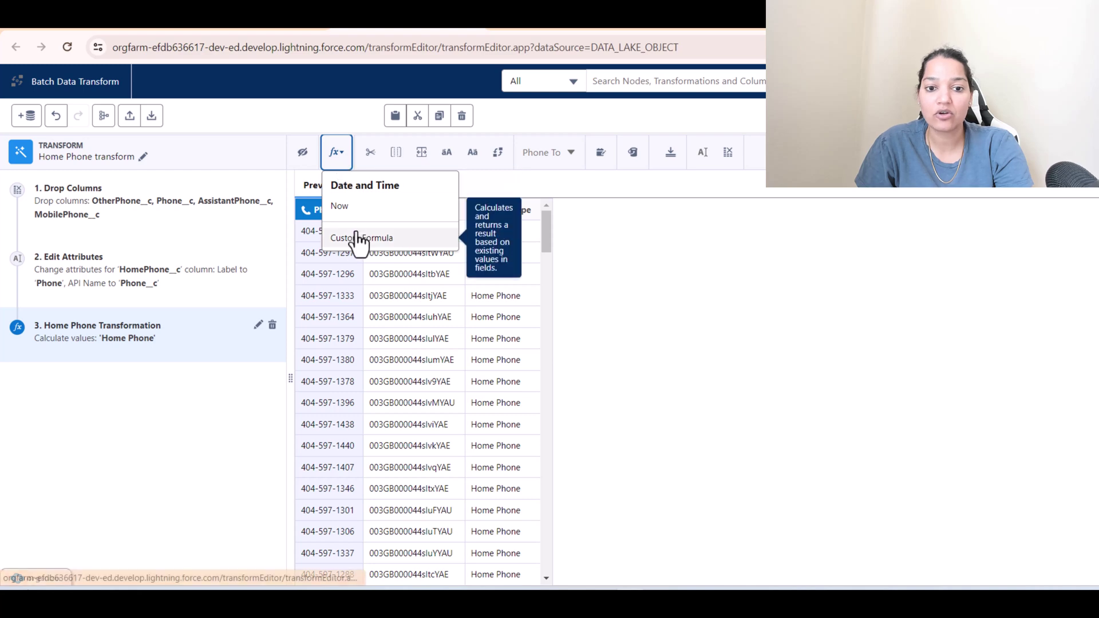
Add another custom formula transformation and name it Contact Phone Id
{"action": "left_click", "coordinate": [359, 243]}
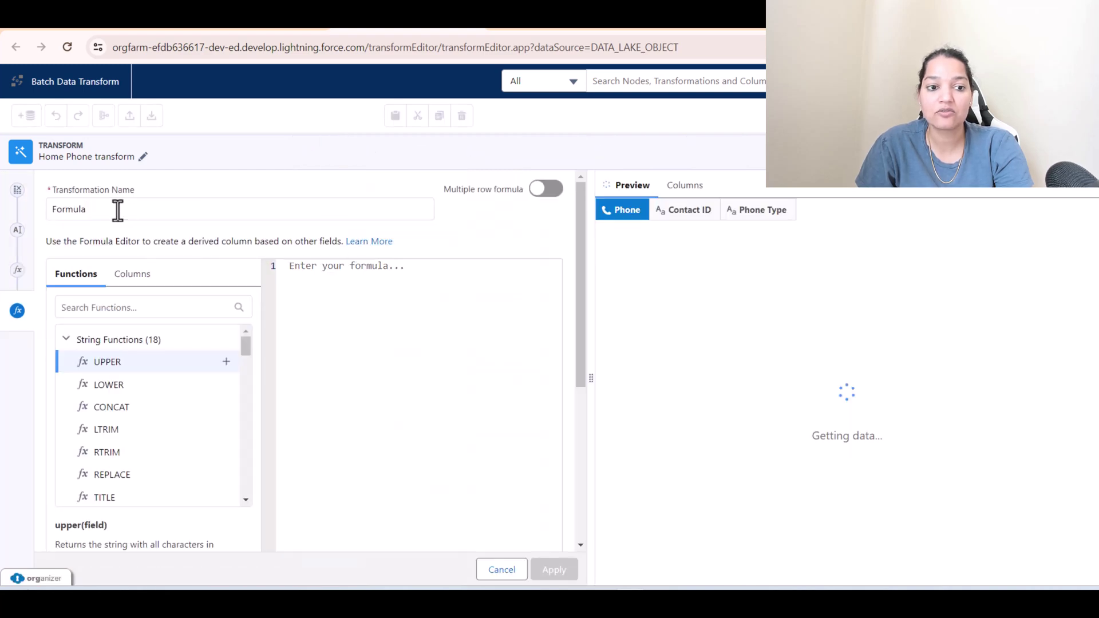
{"action": "left_click", "coordinate": [103, 217]}
{"action": "type", "text": "Co"}
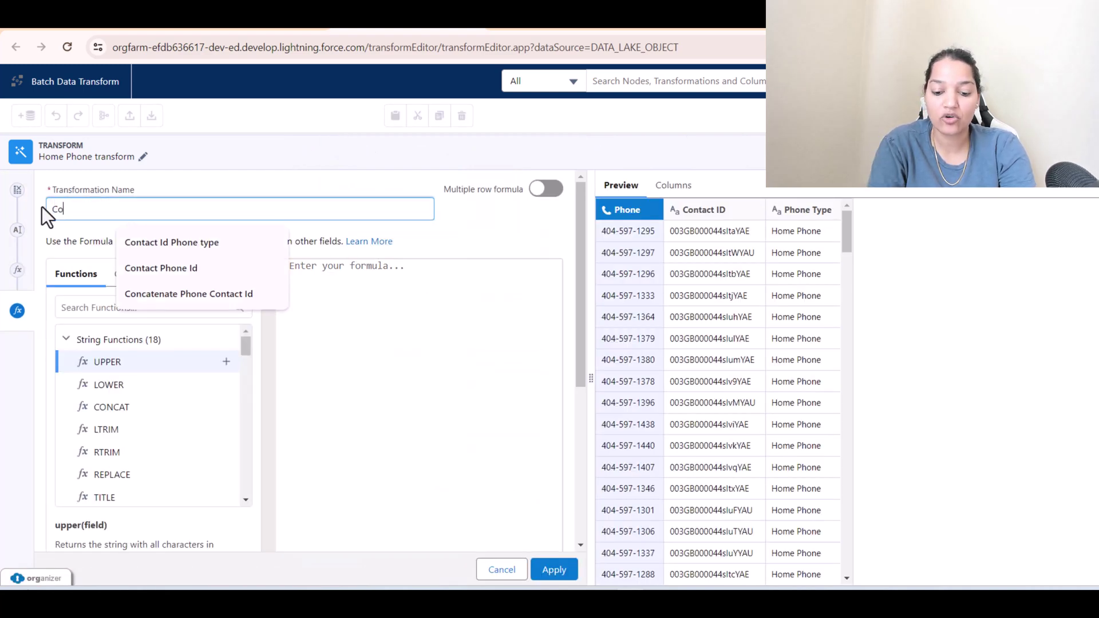
{"action": "type", "text": "ntact P"}
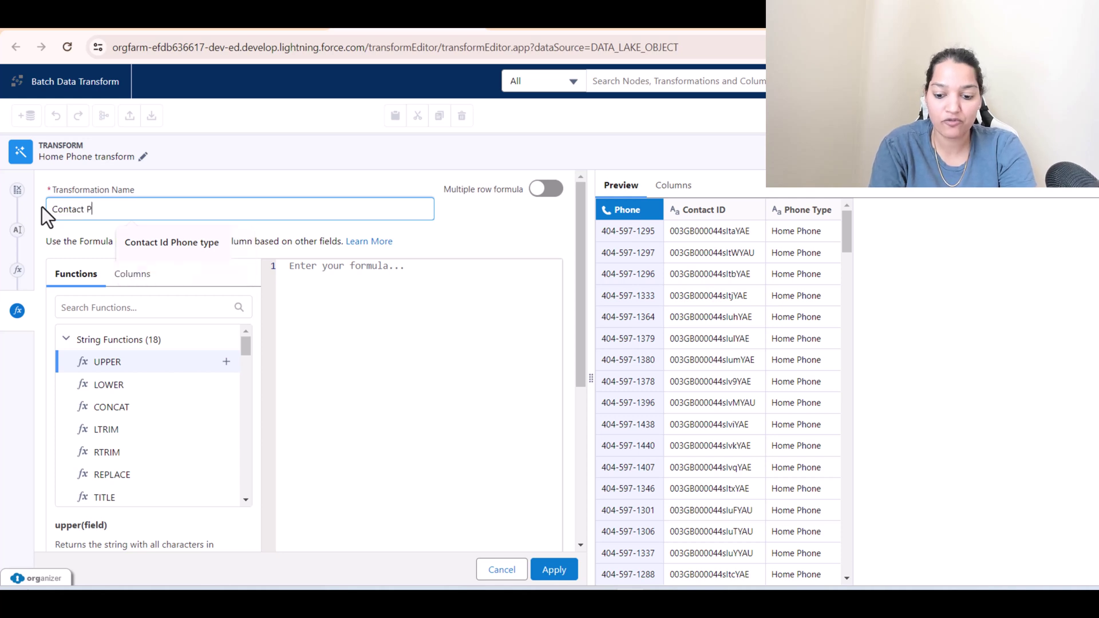
{"action": "type", "text": "hone Id"}
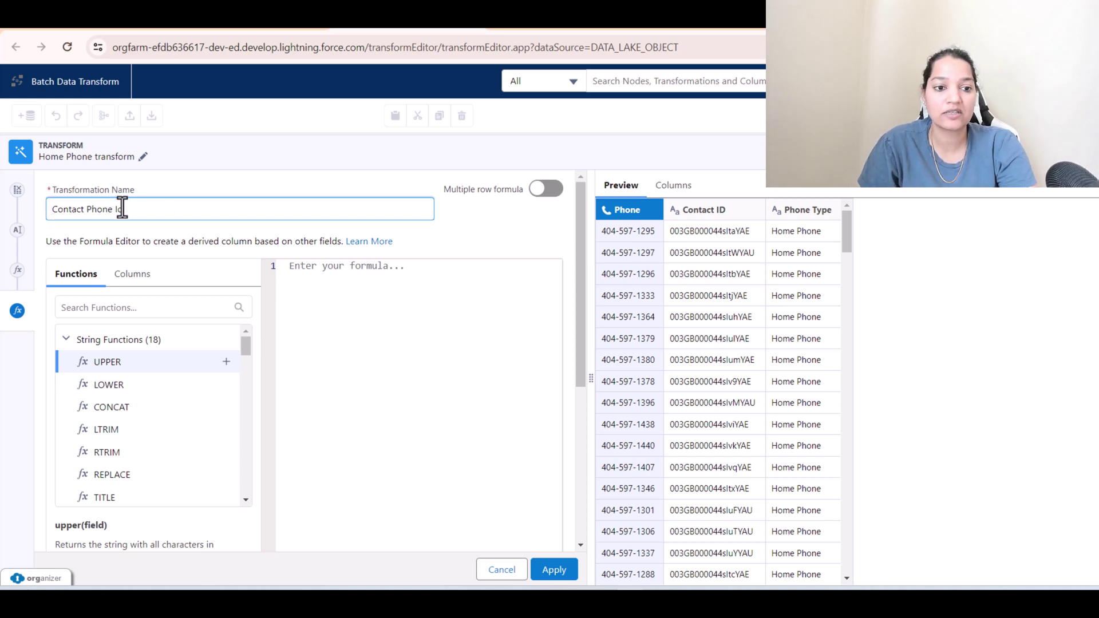
Build the Contact Phone Id formula as concat(Id__c, Phone_Type), using the CONCAT function with the Contact ID and Phone Type columns
{"action": "left_click", "coordinate": [123, 307]}
{"action": "type", "text": "Con"}
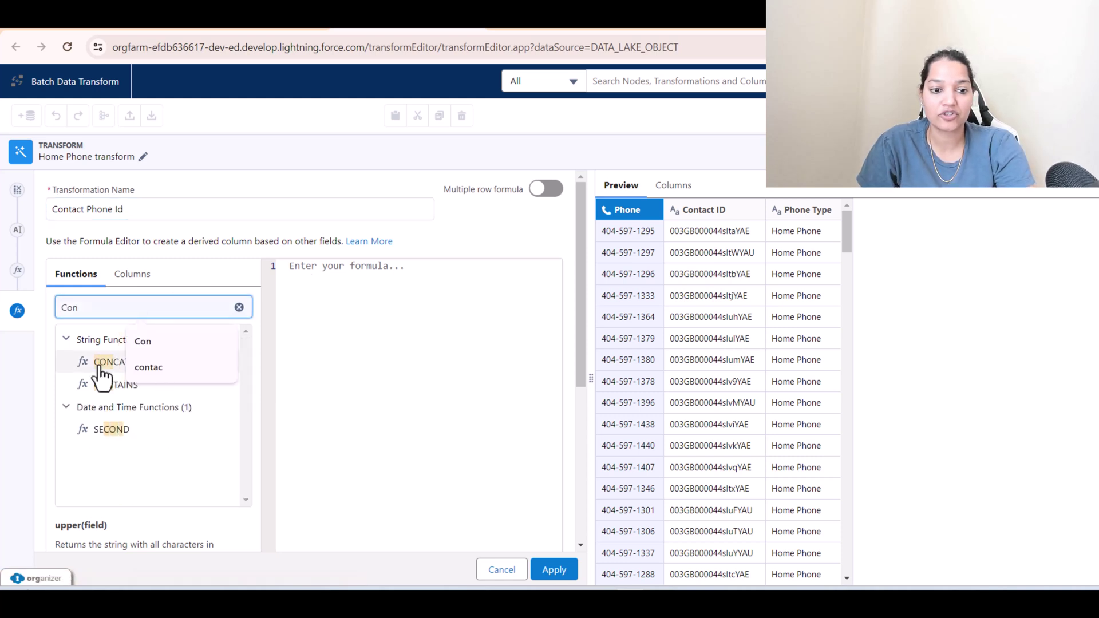
{"action": "left_click", "coordinate": [215, 345]}
{"action": "left_click", "coordinate": [227, 362]}
{"action": "double_click", "coordinate": [338, 271]}
{"action": "type", "text": "concat(cont, ..."}
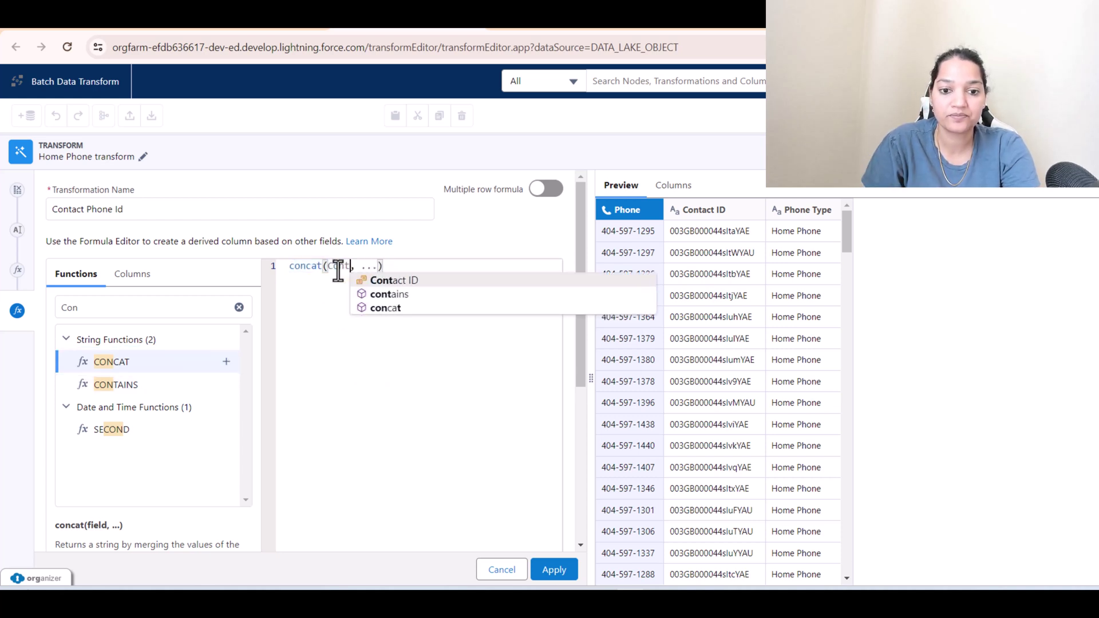
{"action": "left_click", "coordinate": [379, 282]}
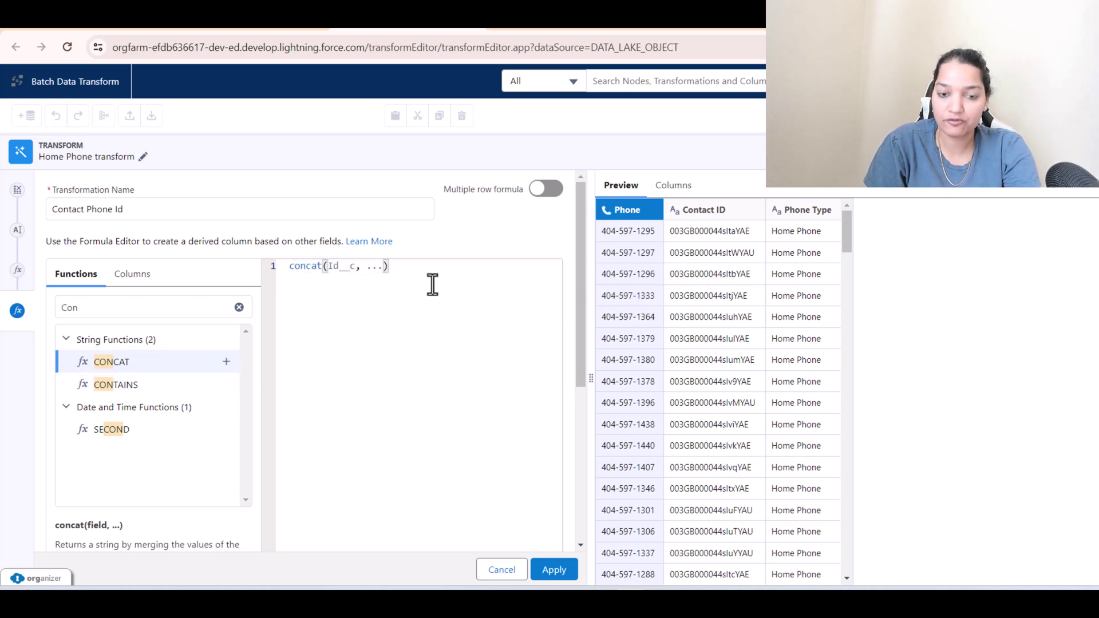
{"action": "double_click", "coordinate": [371, 267]}
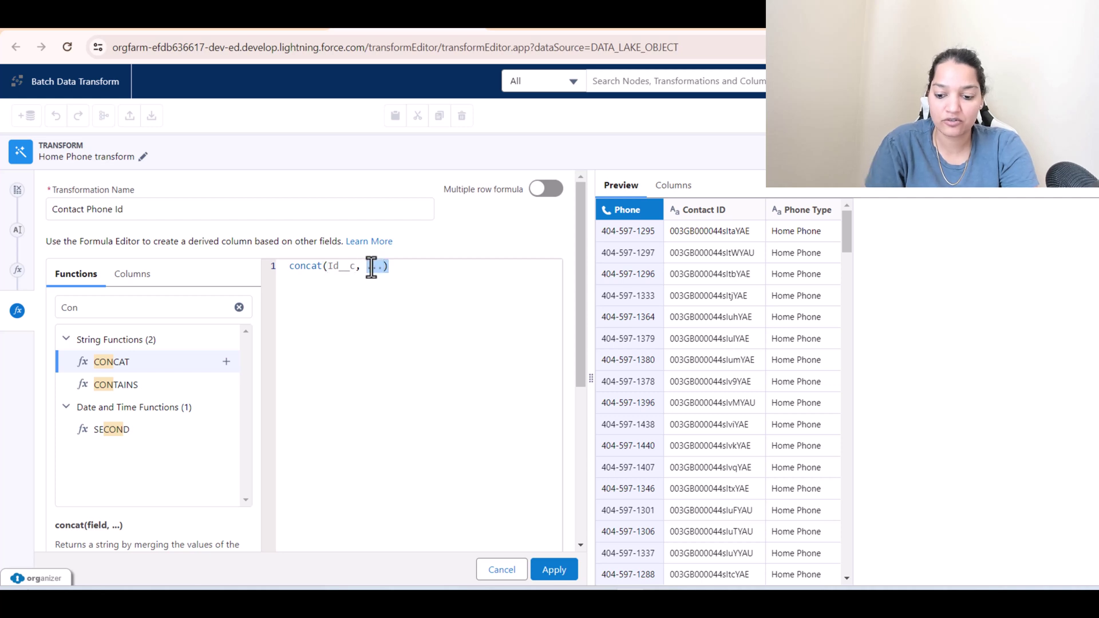
{"action": "type", "text": "Phon"}
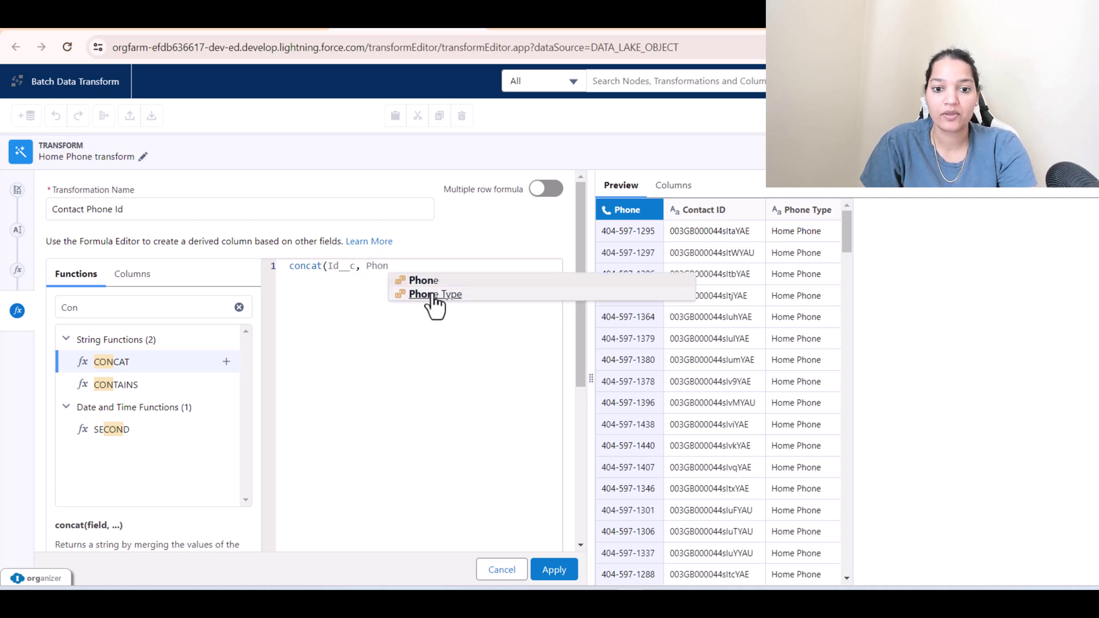
{"action": "left_click", "coordinate": [436, 295]}
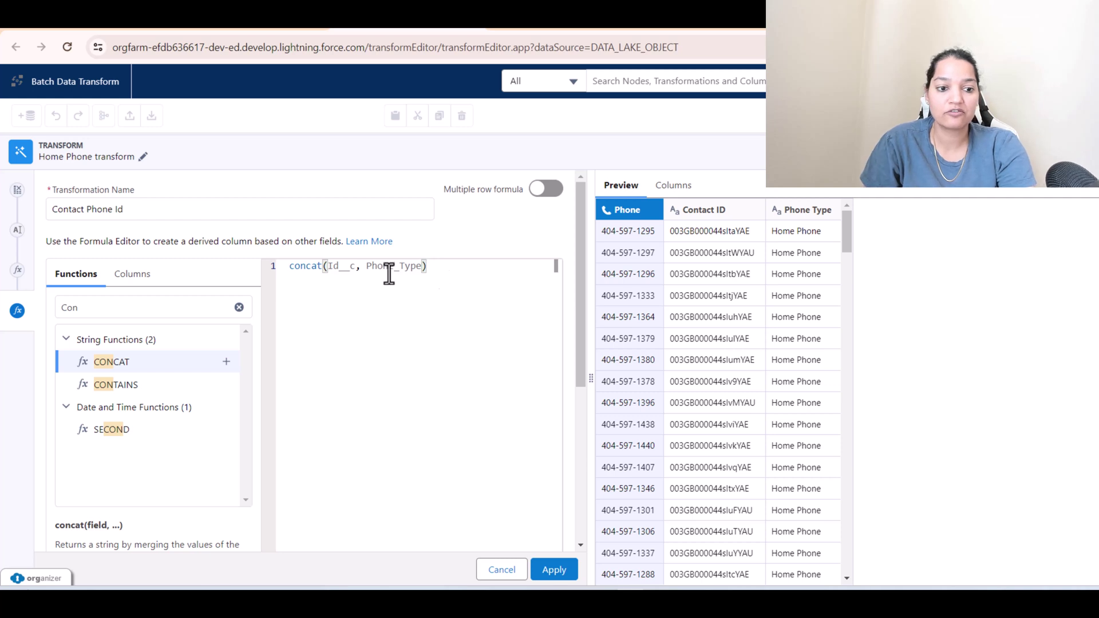
Set the Contact Phone Id formula's output type to Text
{"action": "scroll", "coordinate": [189, 424], "scroll_direction": "down", "scroll_amount": 4}
{"action": "left_click", "coordinate": [132, 432]}
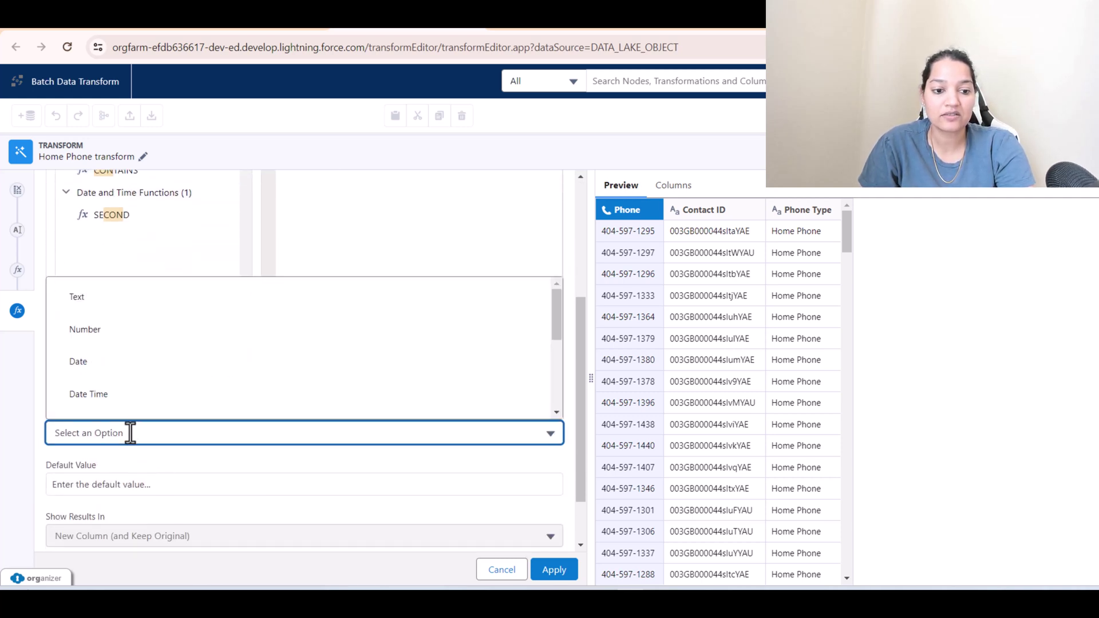
{"action": "left_click", "coordinate": [82, 304]}
Label the formula's output column Contact Phone Id with API name Contact_Phone_Id, then apply it and return to the node canvas
{"action": "scroll", "coordinate": [178, 491], "scroll_direction": "down", "scroll_amount": 1}
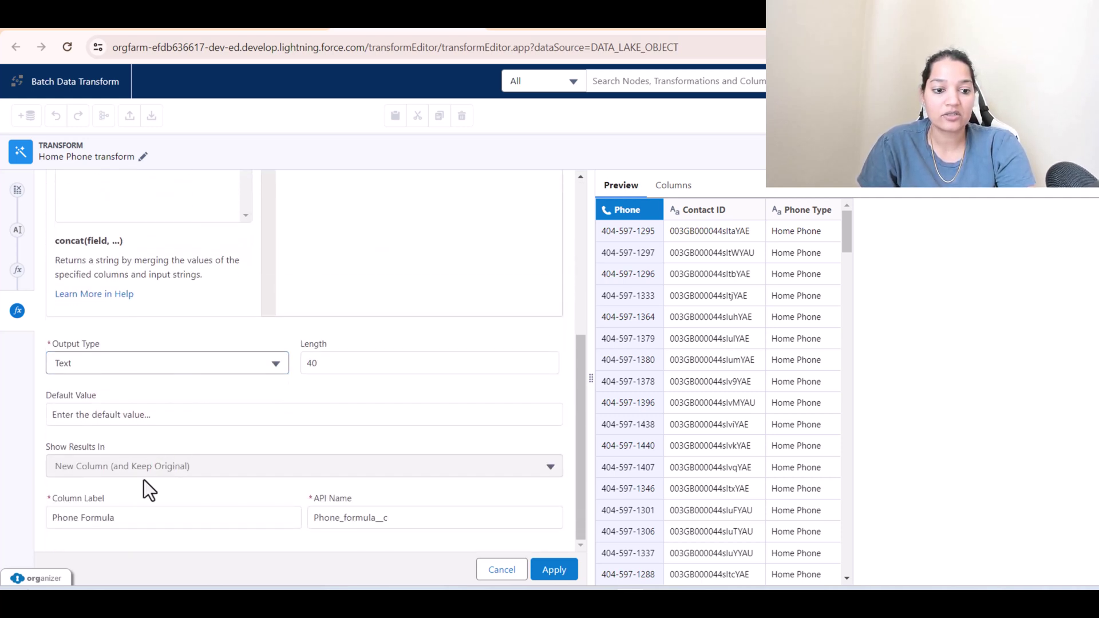
{"action": "left_click_drag", "start_coordinate": [163, 518], "coordinate": [54, 520]}
{"action": "type", "text": "Contact Pho"}
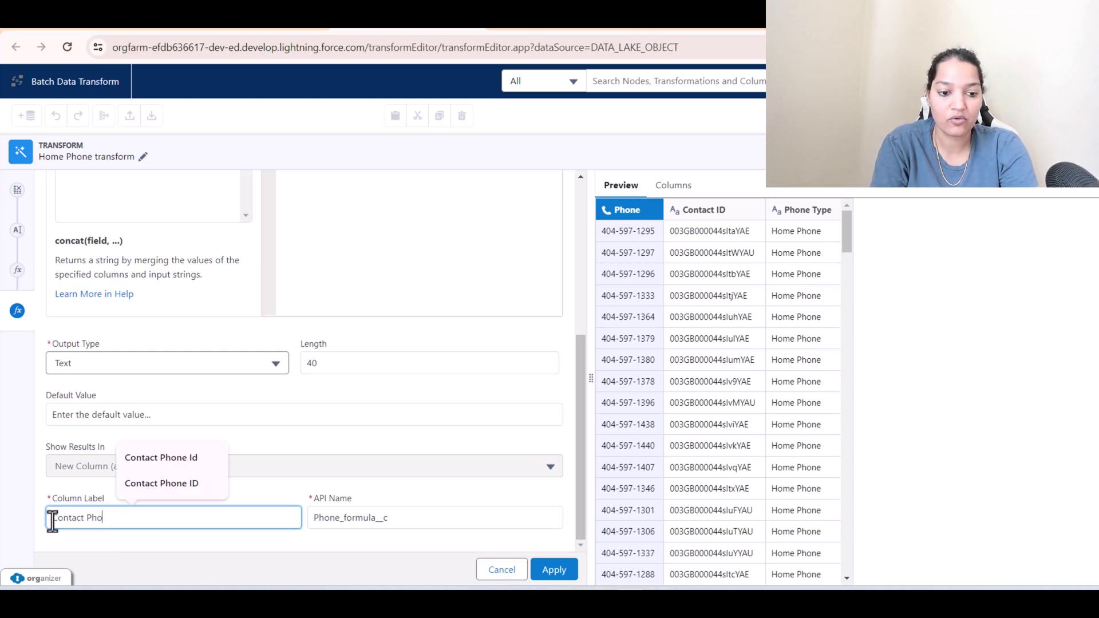
{"action": "type", "text": "ne Id"}
{"action": "left_click_drag", "start_coordinate": [395, 518], "coordinate": [304, 517]}
{"action": "type", "text": "Contact"}
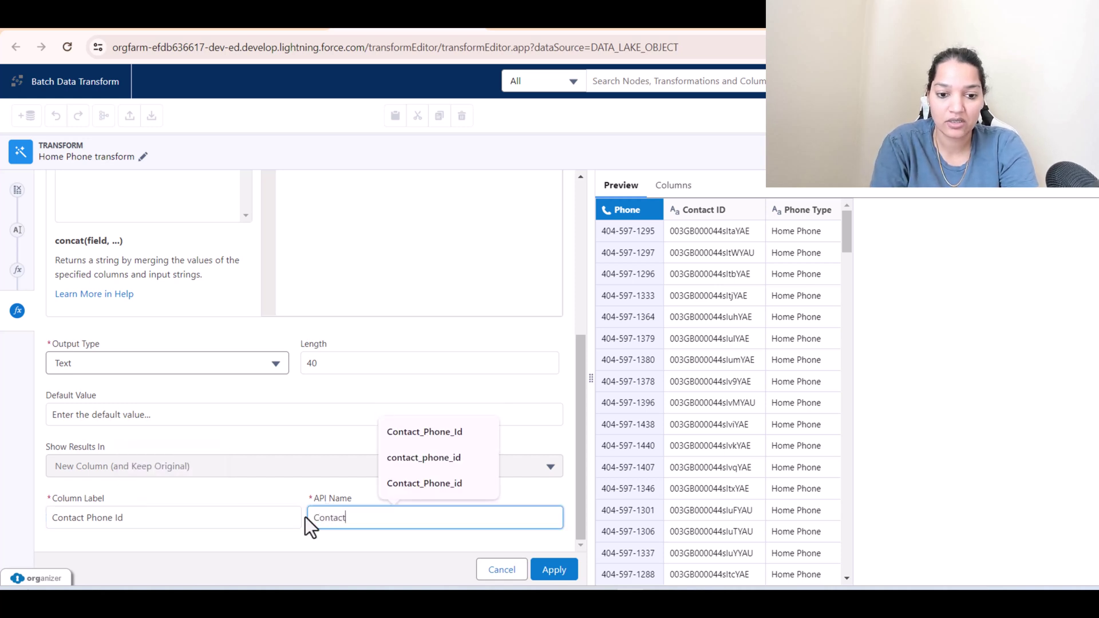
{"action": "type", "text": "_Phone_Id"}
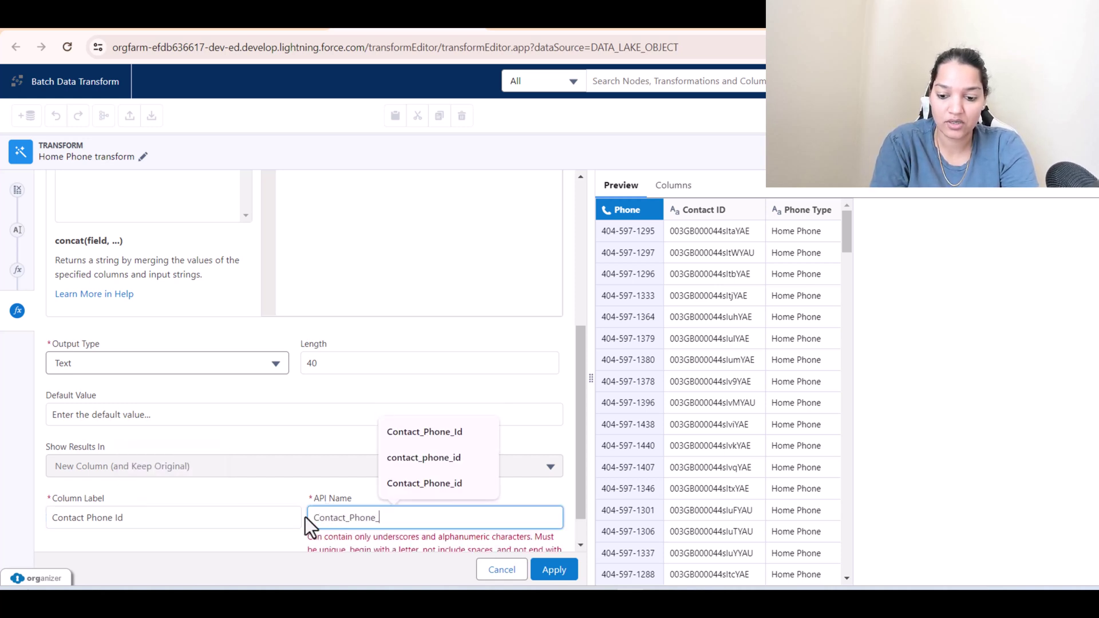
{"action": "left_click", "coordinate": [556, 573]}
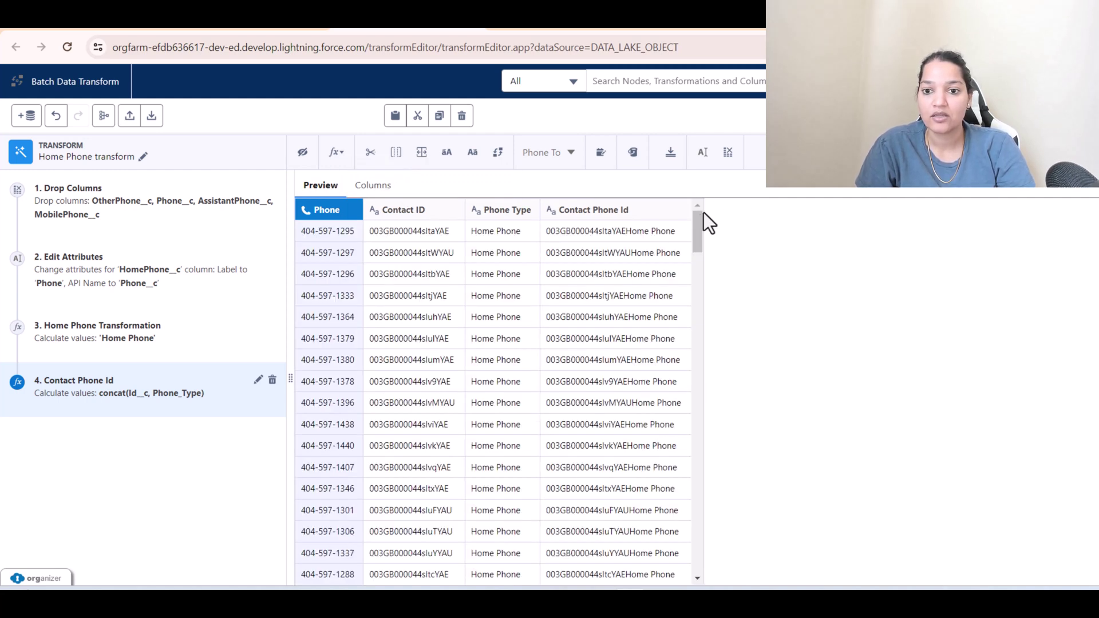
{"action": "mouse_move", "coordinate": [698, 236]}
{"action": "left_mouse_down"}
{"action": "mouse_move", "coordinate": [698, 286]}
{"action": "mouse_move", "coordinate": [699, 224]}
{"action": "left_mouse_up"}
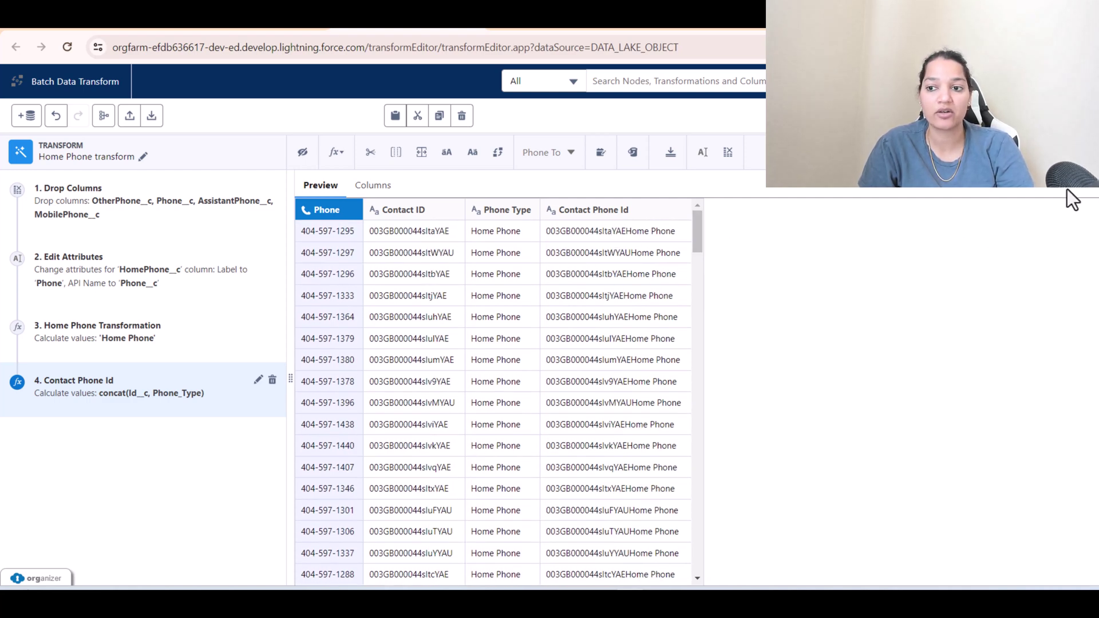
{"action": "left_click", "coordinate": [1080, 152]}
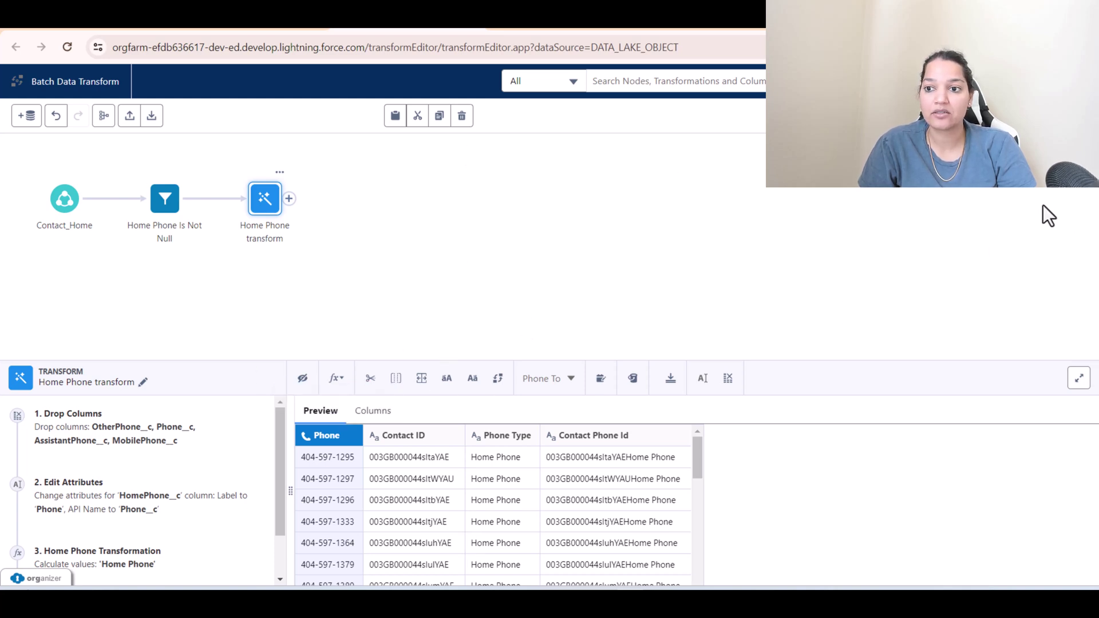
{"action": "left_click", "coordinate": [1076, 81]}
{"action": "left_click", "coordinate": [411, 323]}
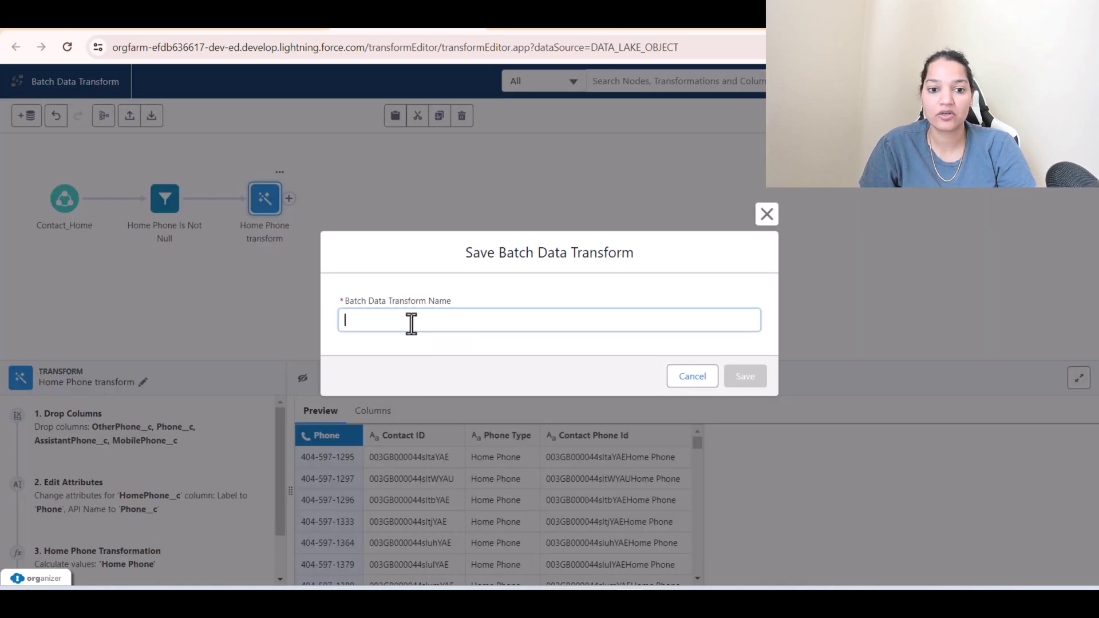
{"action": "left_click", "coordinate": [767, 216]}
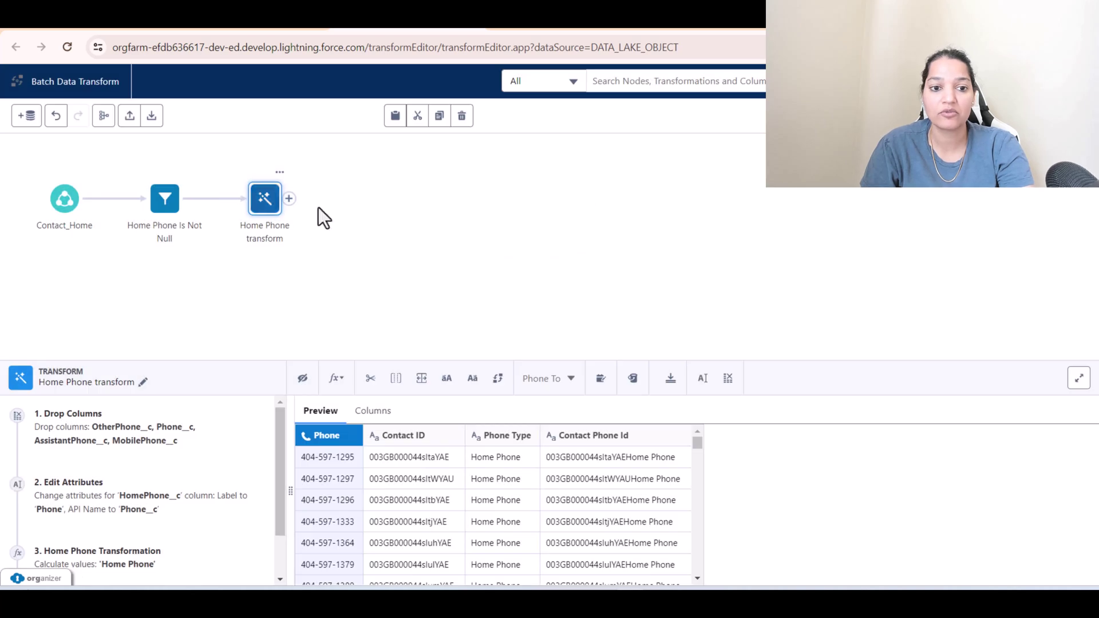
Add an Output node after the Home Phone transform that writes to the Contact Phone Target data lake object, and apply its column mapping
{"action": "left_click", "coordinate": [289, 199]}
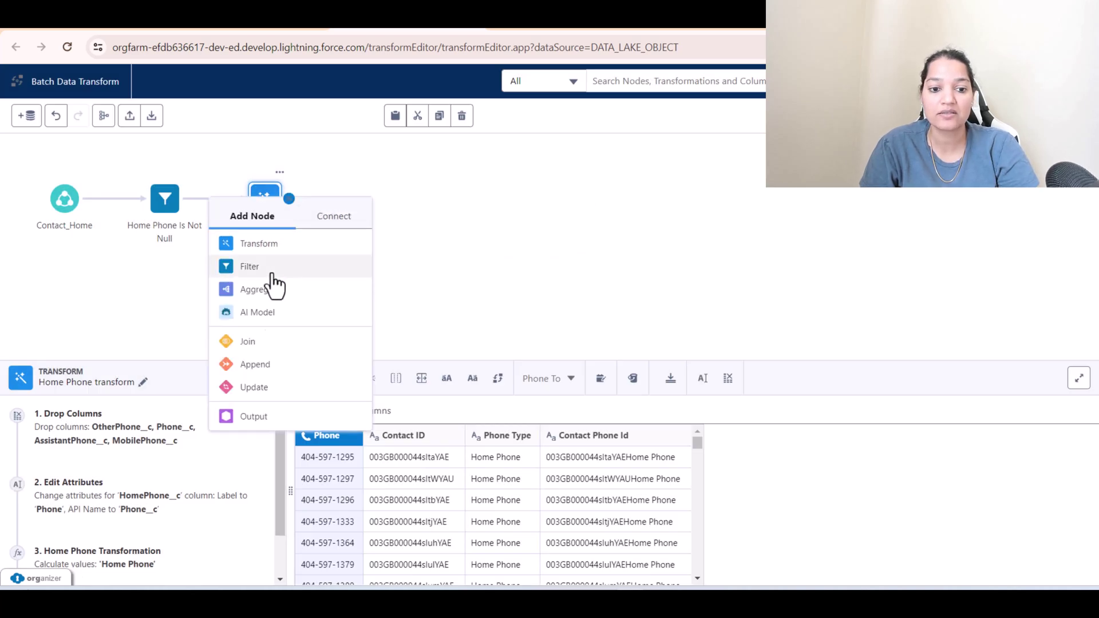
{"action": "left_click", "coordinate": [254, 417]}
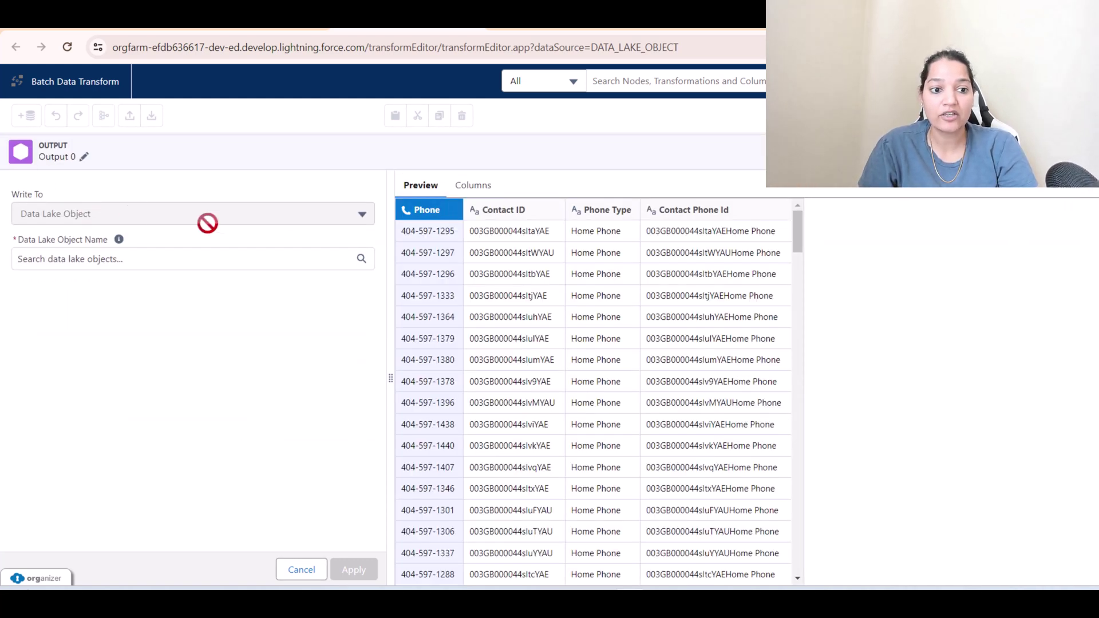
{"action": "left_click", "coordinate": [96, 261]}
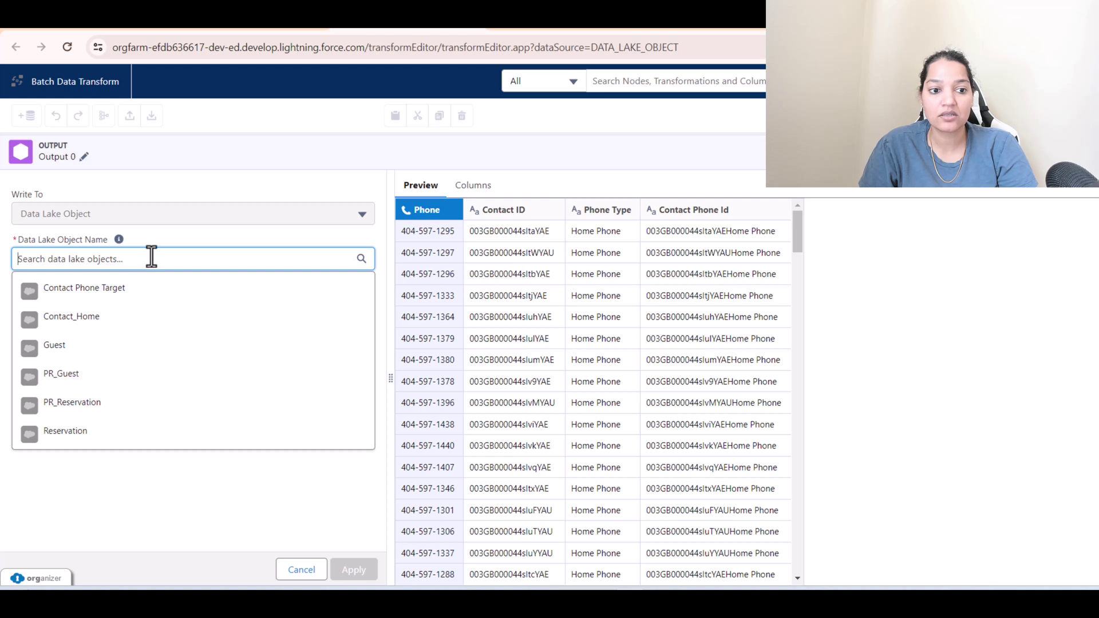
{"action": "left_click", "coordinate": [109, 293]}
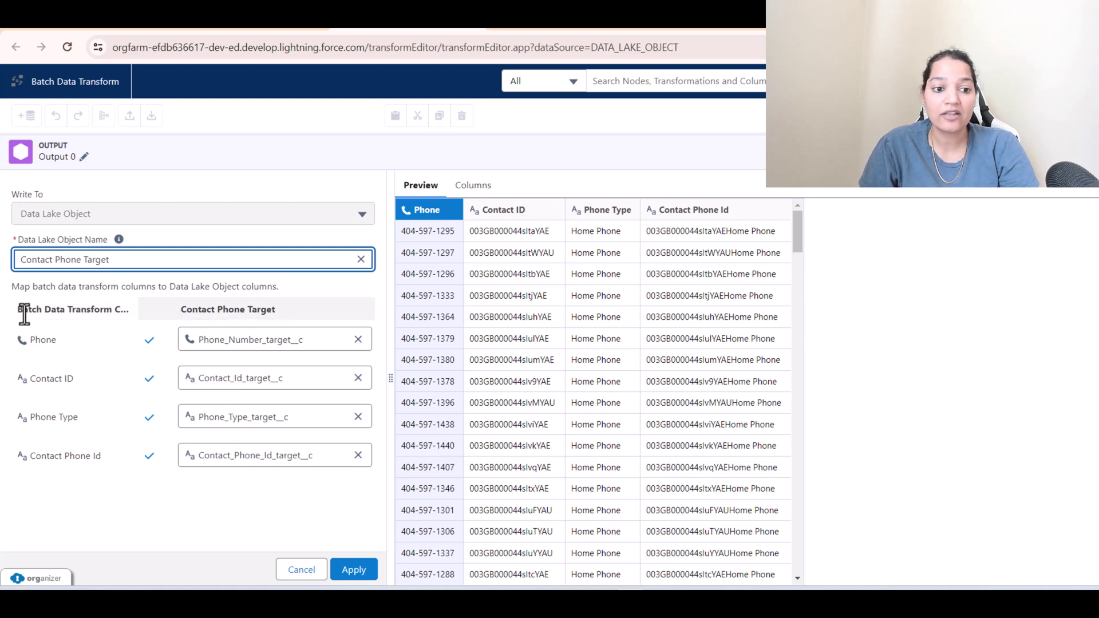
{"action": "left_click_drag", "start_coordinate": [19, 312], "coordinate": [16, 447]}
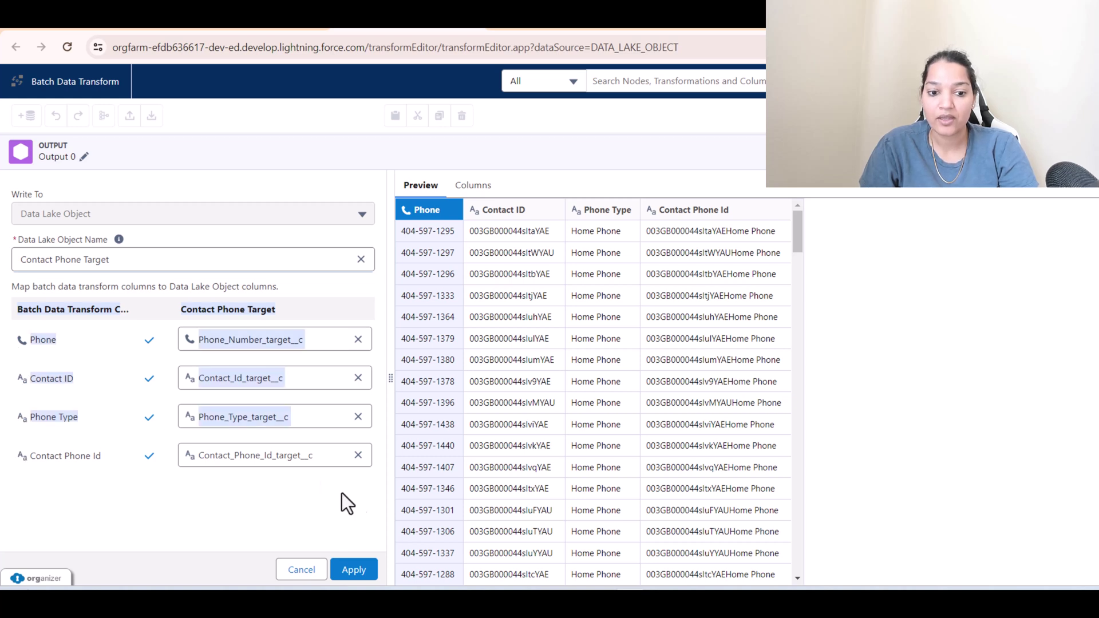
{"action": "left_click", "coordinate": [356, 572]}
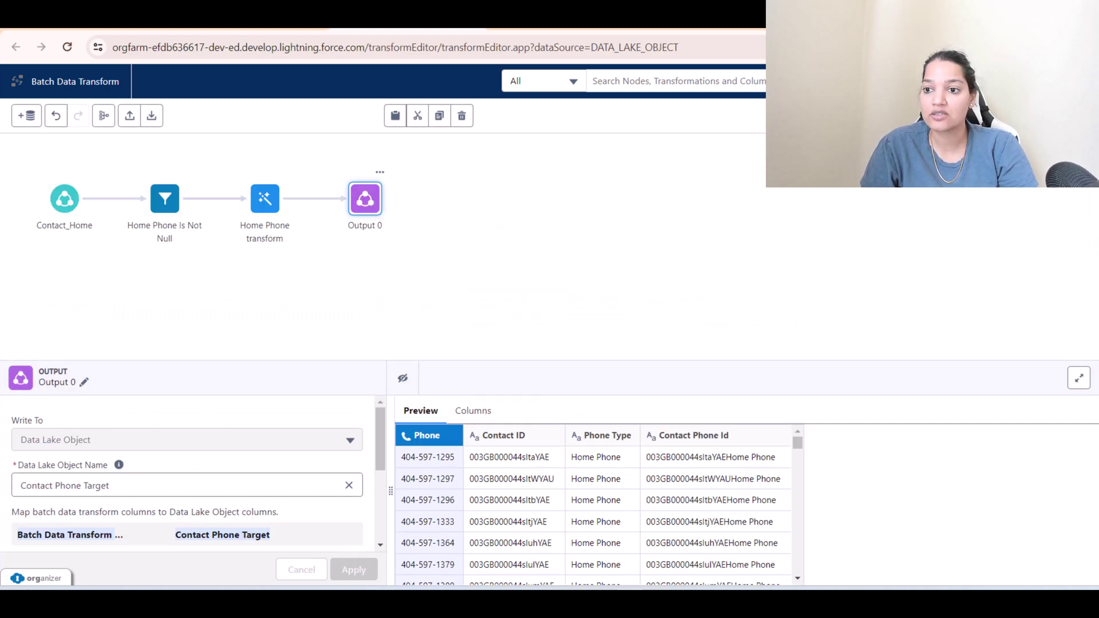
Save the batch data transform under the name DLO to target DLO transform
{"action": "key", "text": "ctrl+s"}
{"action": "left_click", "coordinate": [436, 321]}
{"action": "type", "text": "DLO to target DLO"}
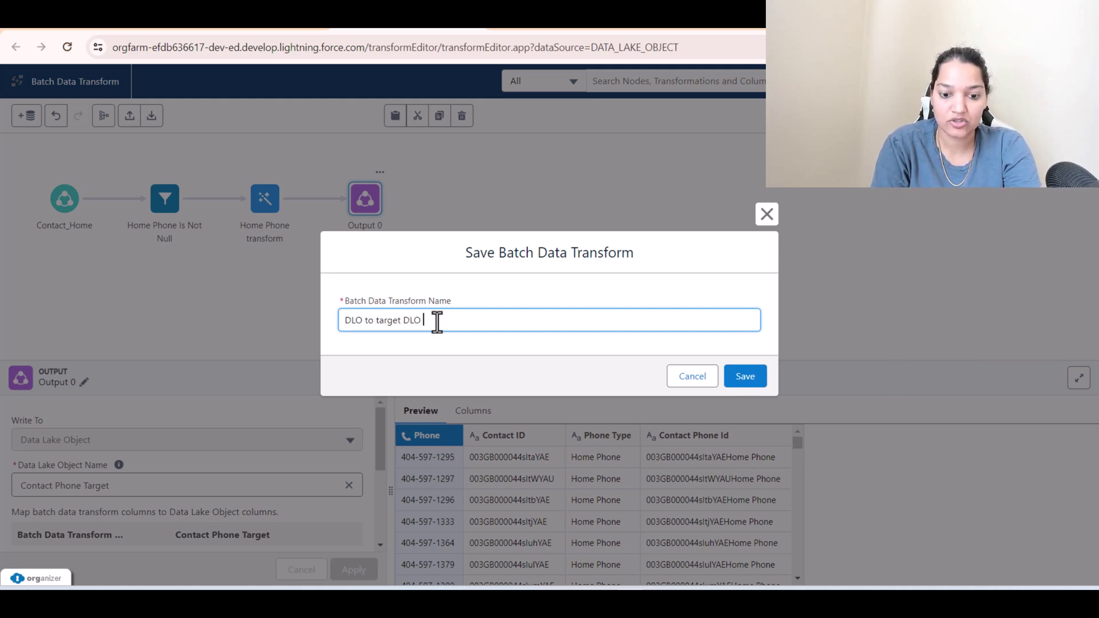
{"action": "left_click", "coordinate": [746, 376]}
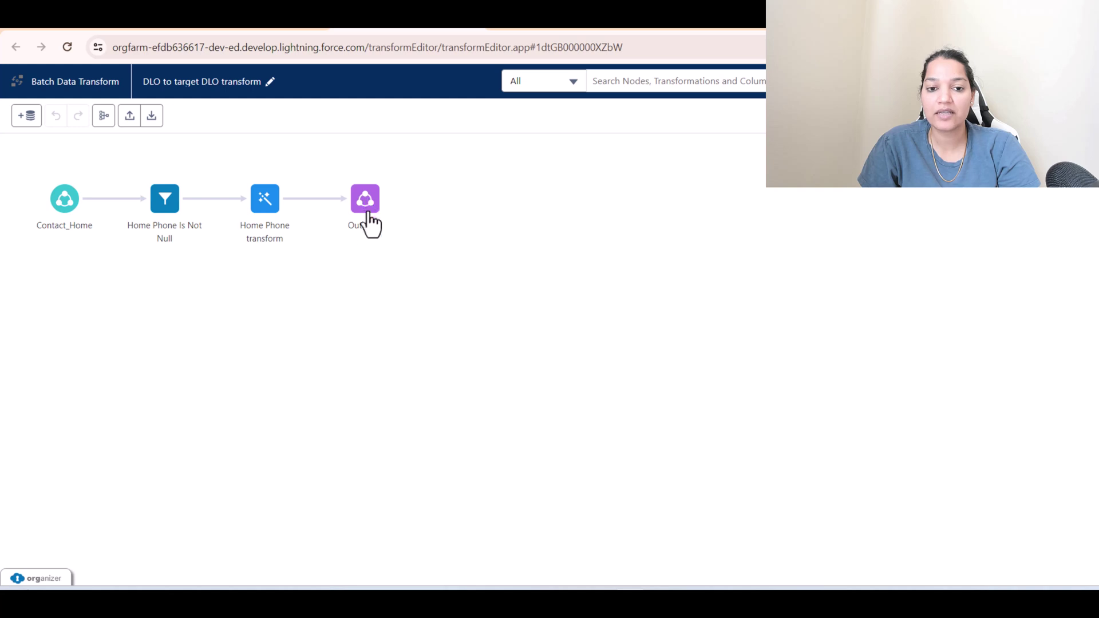
Examine the preview rows of the Output 0 node
{"action": "left_click", "coordinate": [367, 210]}
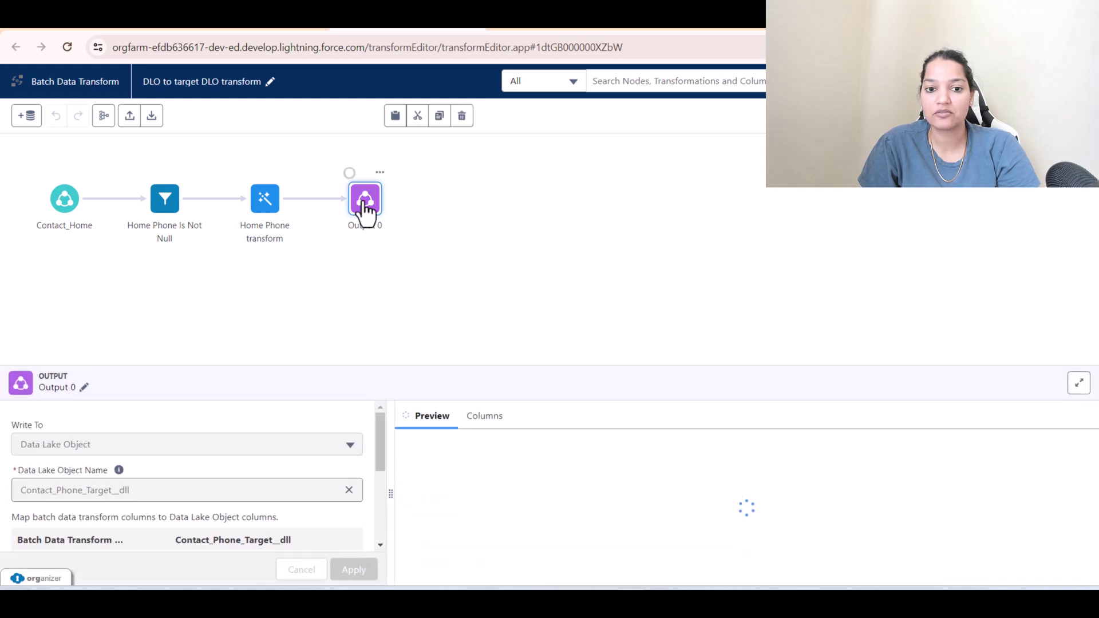
{"action": "left_click_drag", "start_coordinate": [800, 458], "coordinate": [798, 578]}
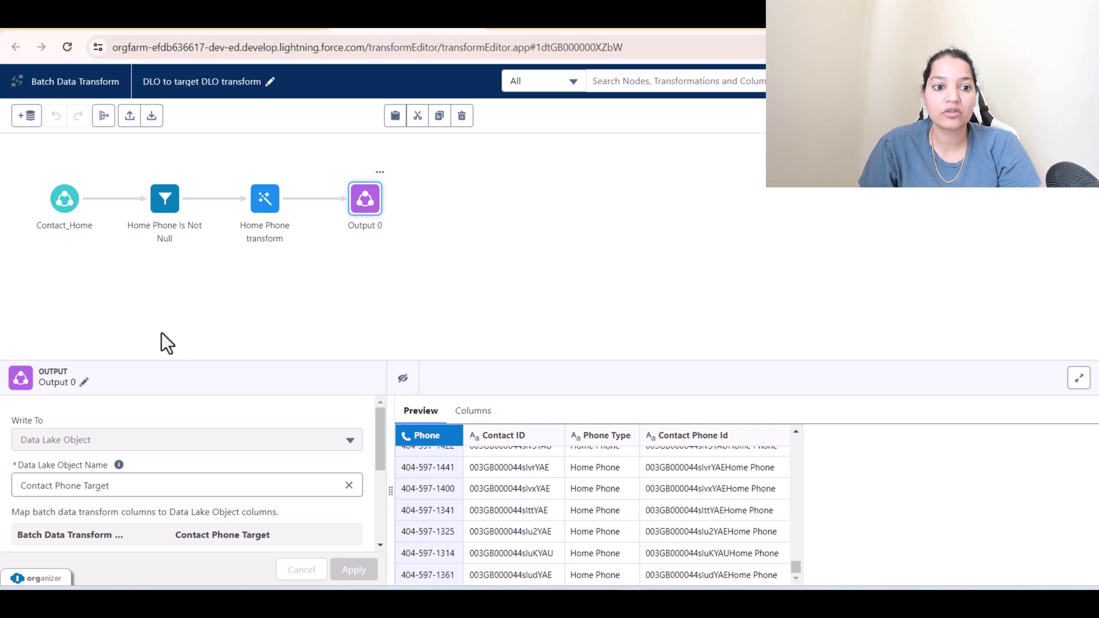
Add a Filter node as a second branch from the Contact_Home input
{"action": "left_click", "coordinate": [62, 204]}
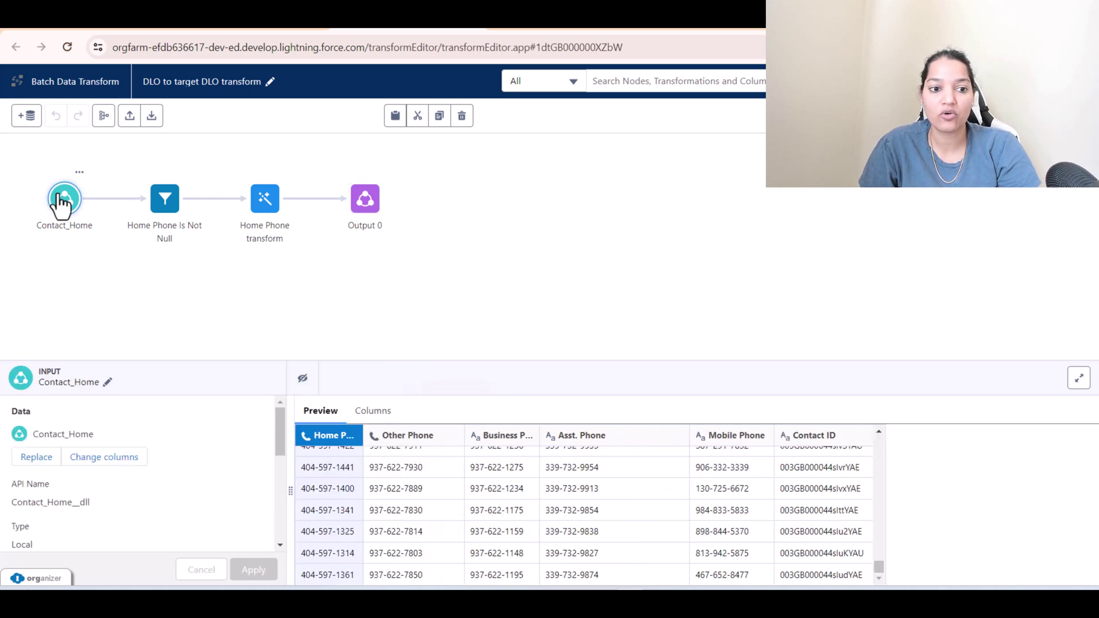
{"action": "left_click", "coordinate": [69, 207]}
{"action": "left_click", "coordinate": [89, 199]}
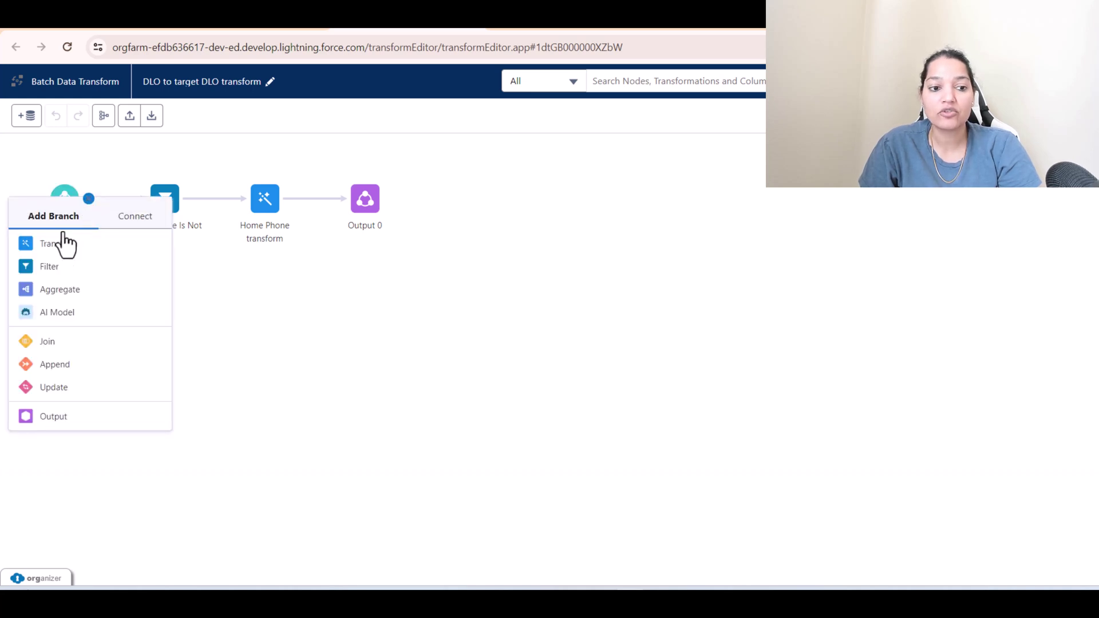
{"action": "left_click", "coordinate": [49, 267]}
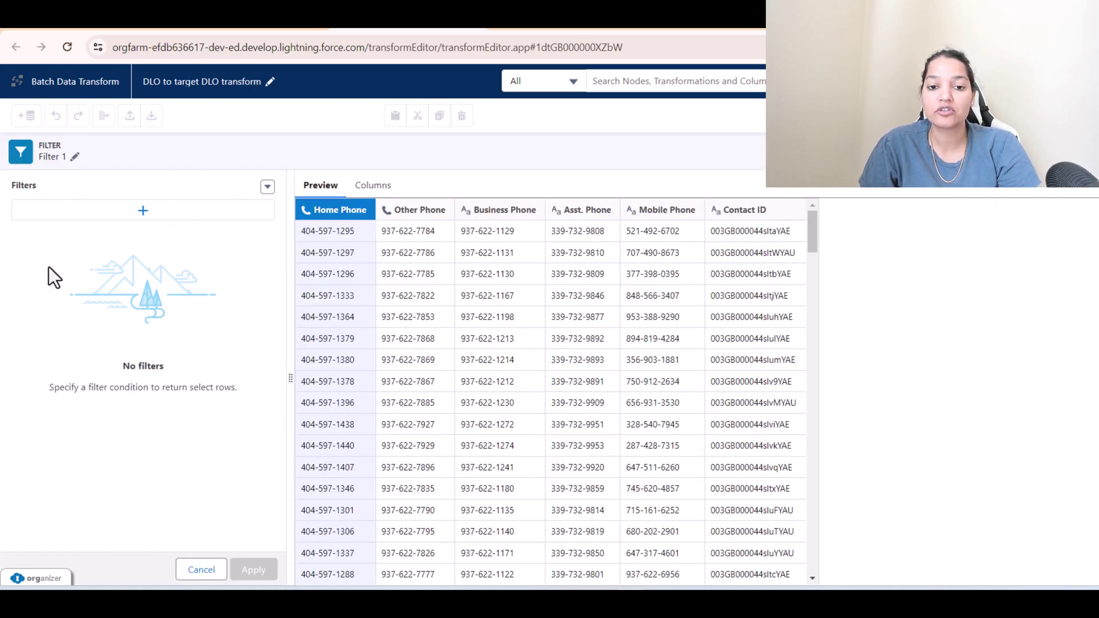
Add a filter condition on the Other Phone column with the operator is not null
{"action": "left_click", "coordinate": [140, 213]}
{"action": "left_click", "coordinate": [394, 117]}
{"action": "type", "text": "other"}
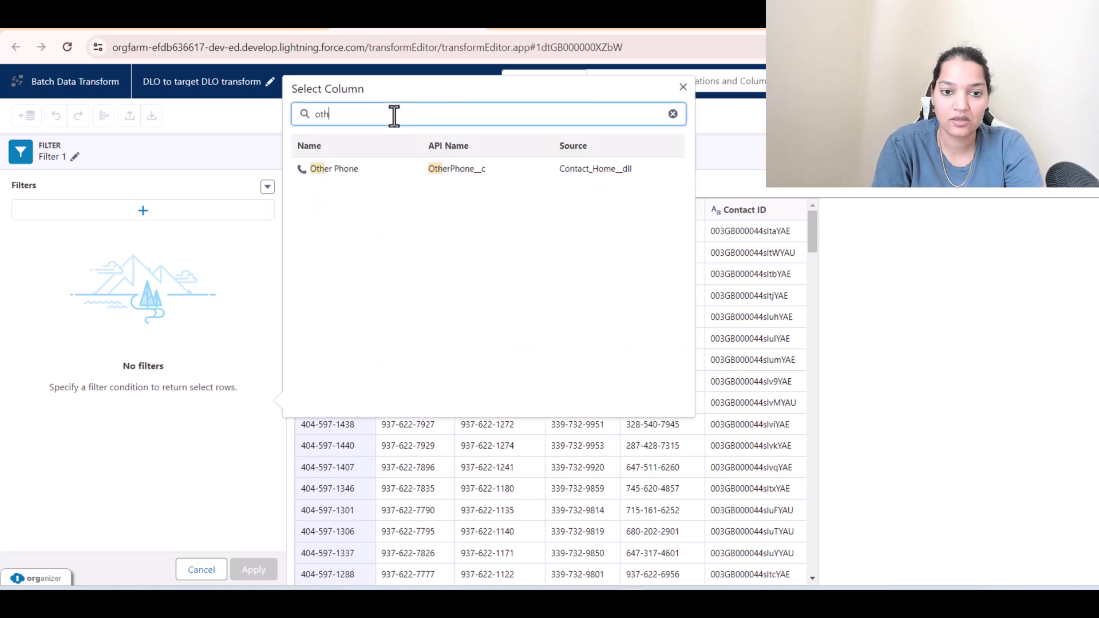
{"action": "left_click", "coordinate": [324, 175]}
{"action": "left_click", "coordinate": [387, 198]}
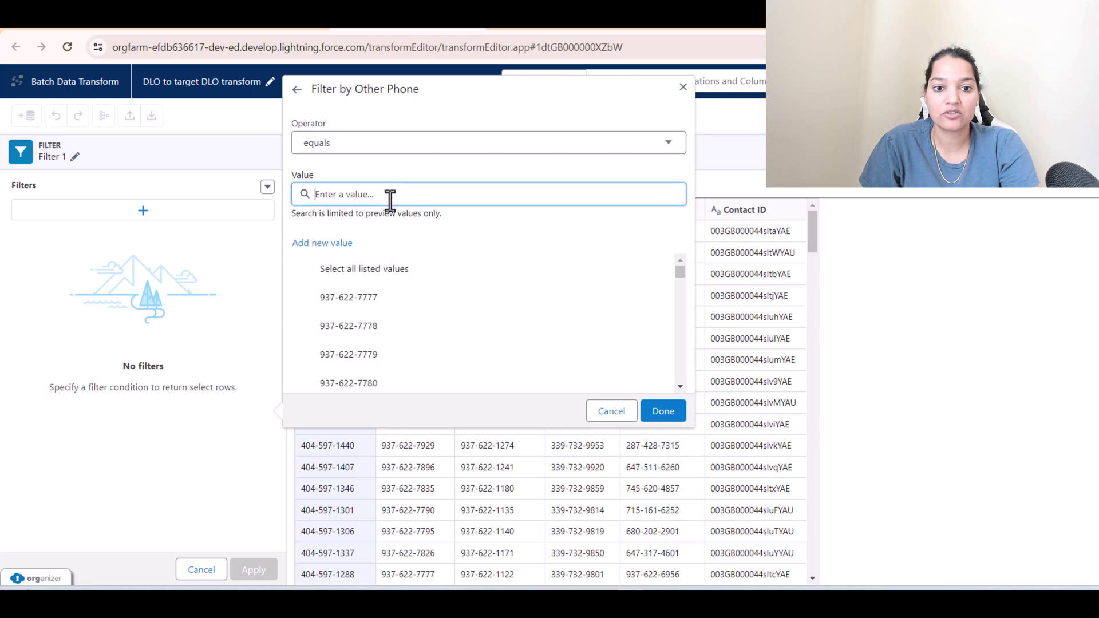
{"action": "left_click", "coordinate": [520, 143]}
{"action": "scroll", "coordinate": [426, 263], "scroll_direction": "down", "scroll_amount": 3}
{"action": "left_click", "coordinate": [342, 225]}
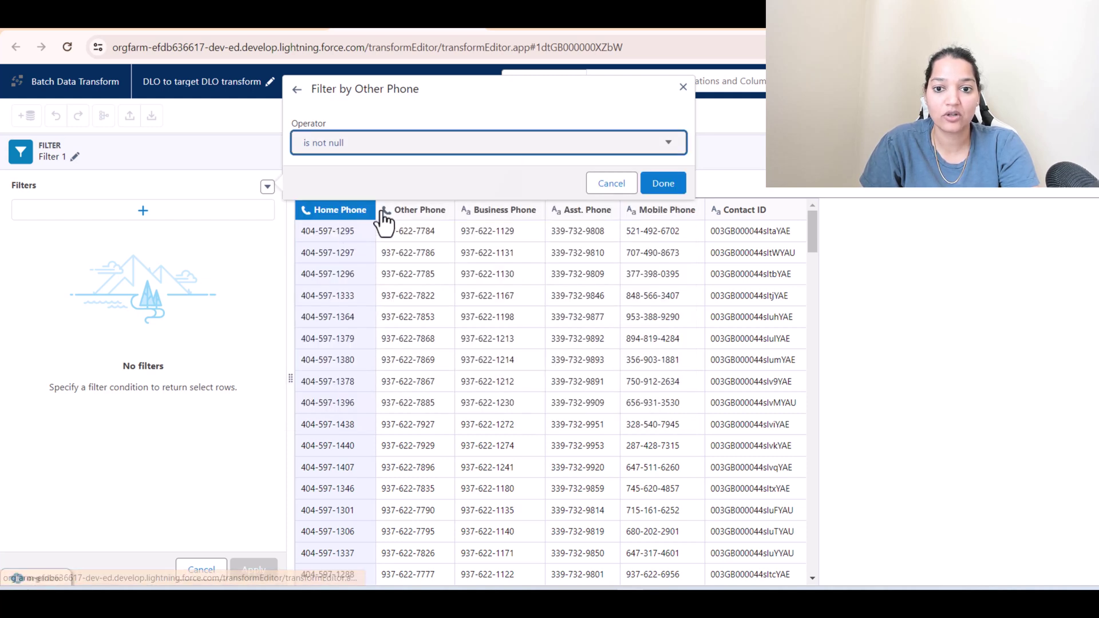
{"action": "left_click", "coordinate": [662, 180]}
Rename the second filter node as Other Phone is Not Null and apply its filter condition
{"action": "left_click", "coordinate": [75, 157]}
{"action": "left_click_drag", "start_coordinate": [133, 205], "coordinate": [4, 213]}
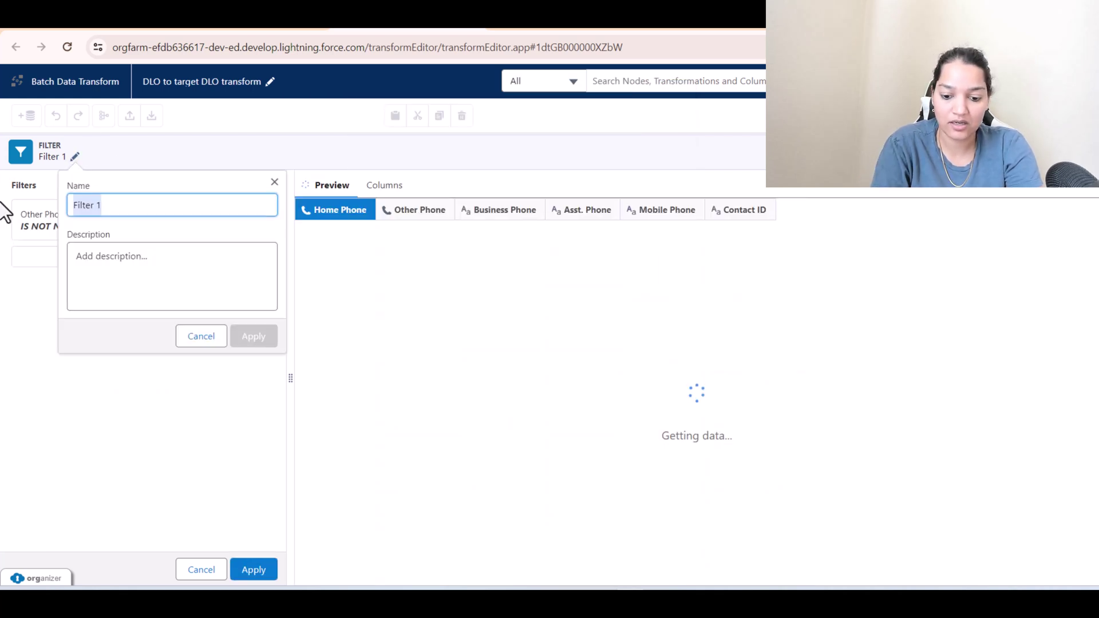
{"action": "type", "text": "Other Phone "}
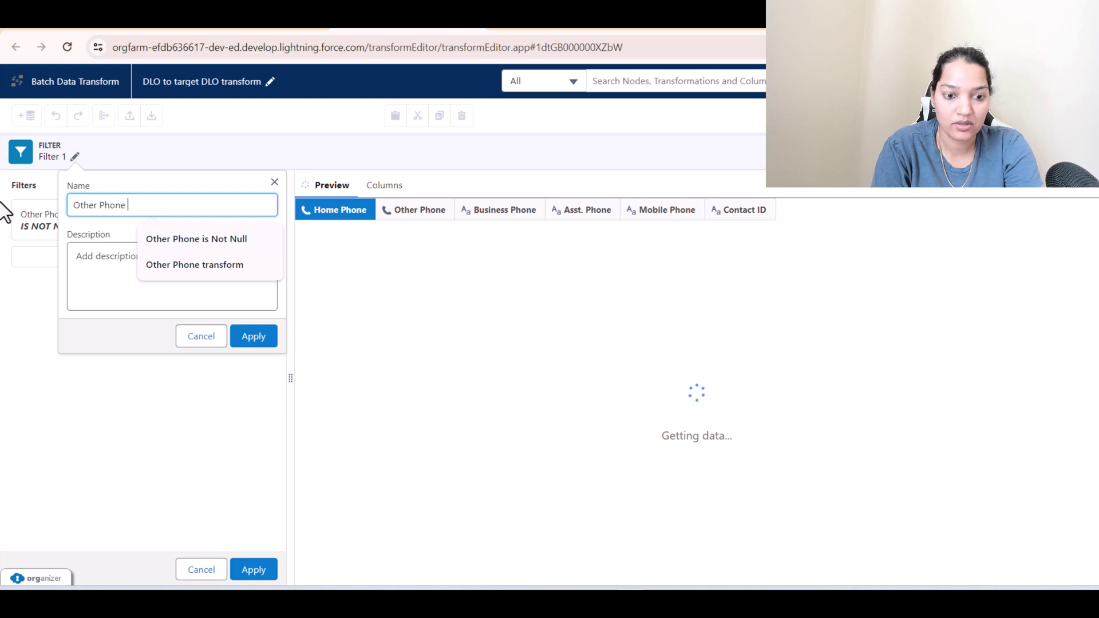
{"action": "type", "text": "F"}
{"action": "key", "text": "BackSpace"}
{"action": "type", "text": "is"}
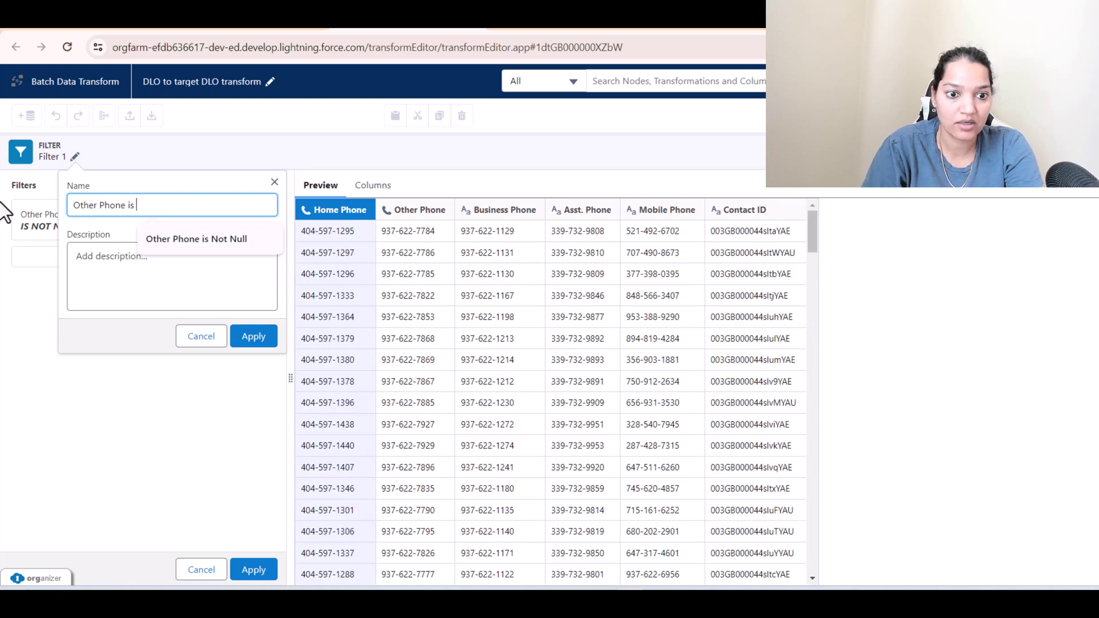
{"action": "left_click", "coordinate": [199, 239]}
{"action": "left_click", "coordinate": [254, 336]}
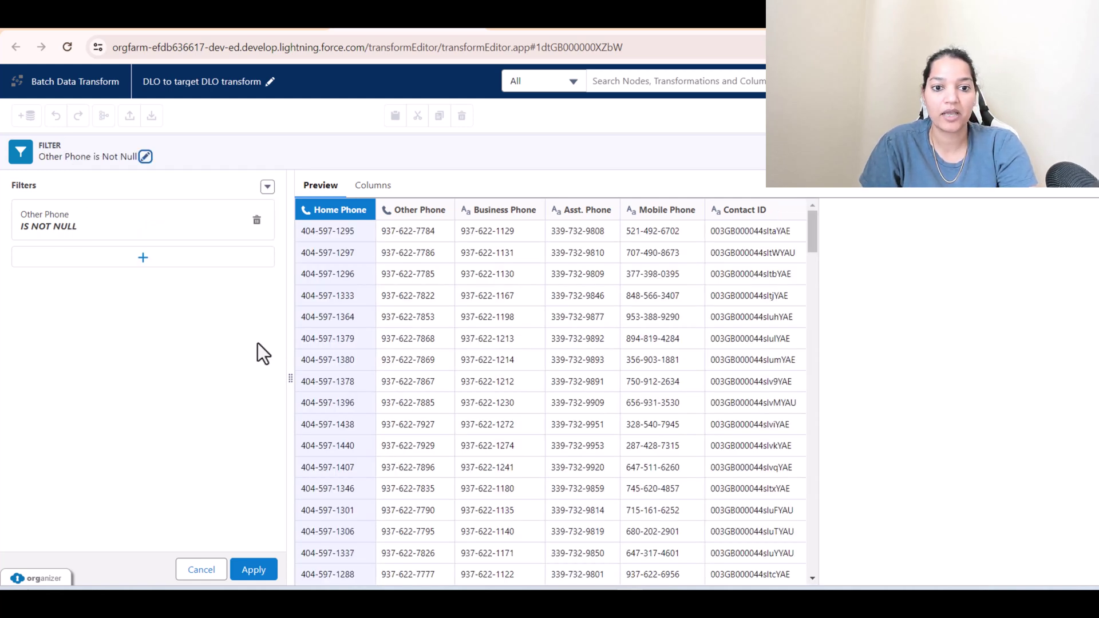
{"action": "left_click", "coordinate": [254, 570]}
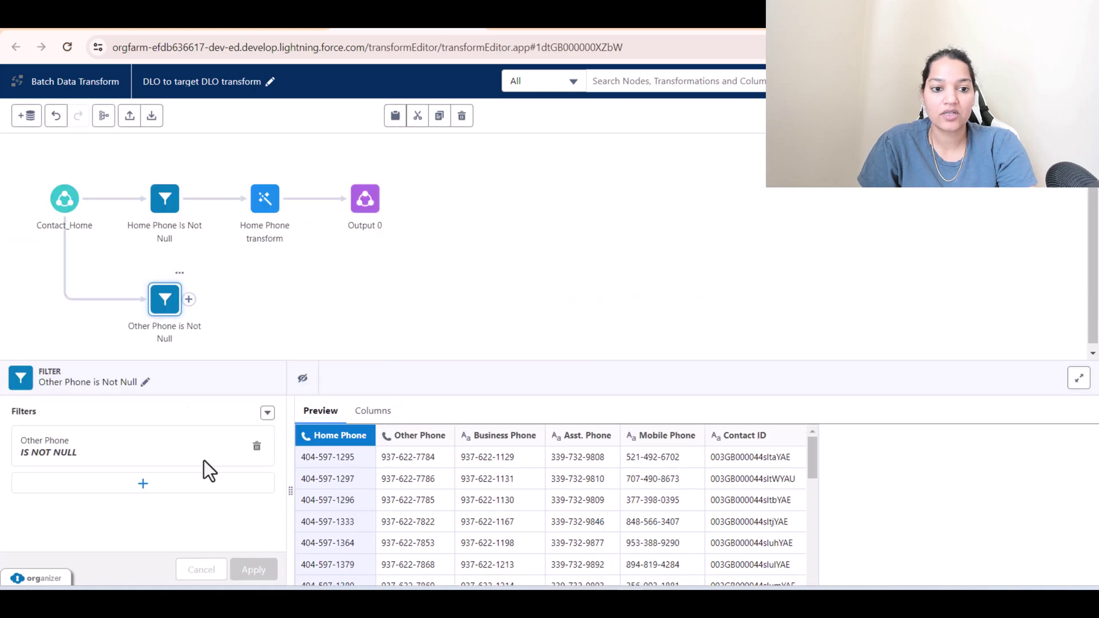
Add a Transform node after the Other Phone is Not Null filter and name it Other Phone transform
{"action": "left_click", "coordinate": [188, 300]}
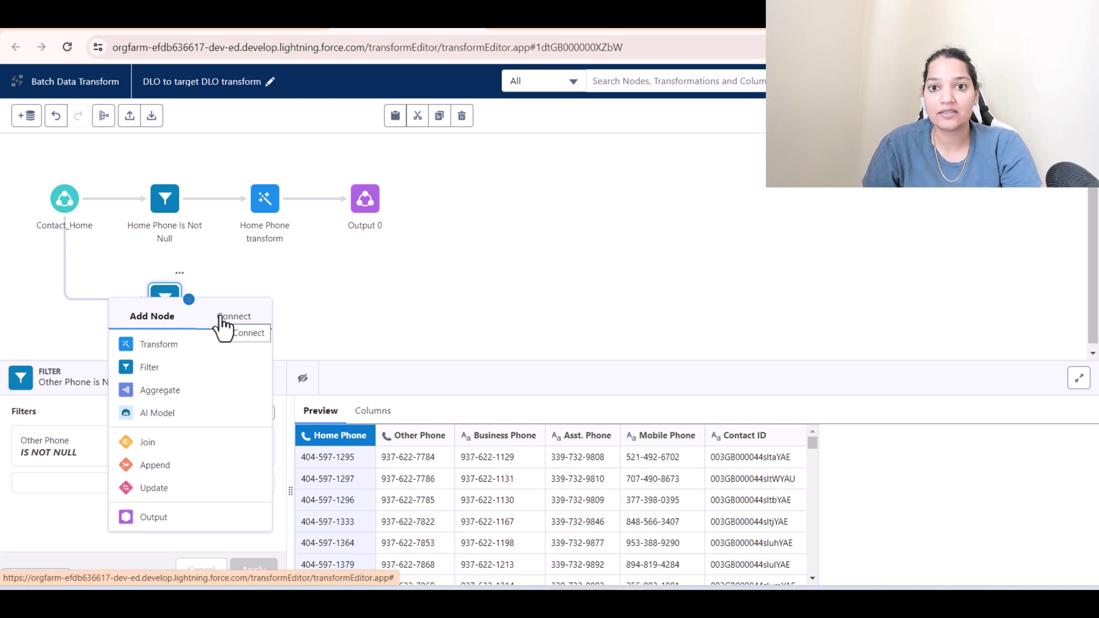
{"action": "left_click", "coordinate": [162, 347]}
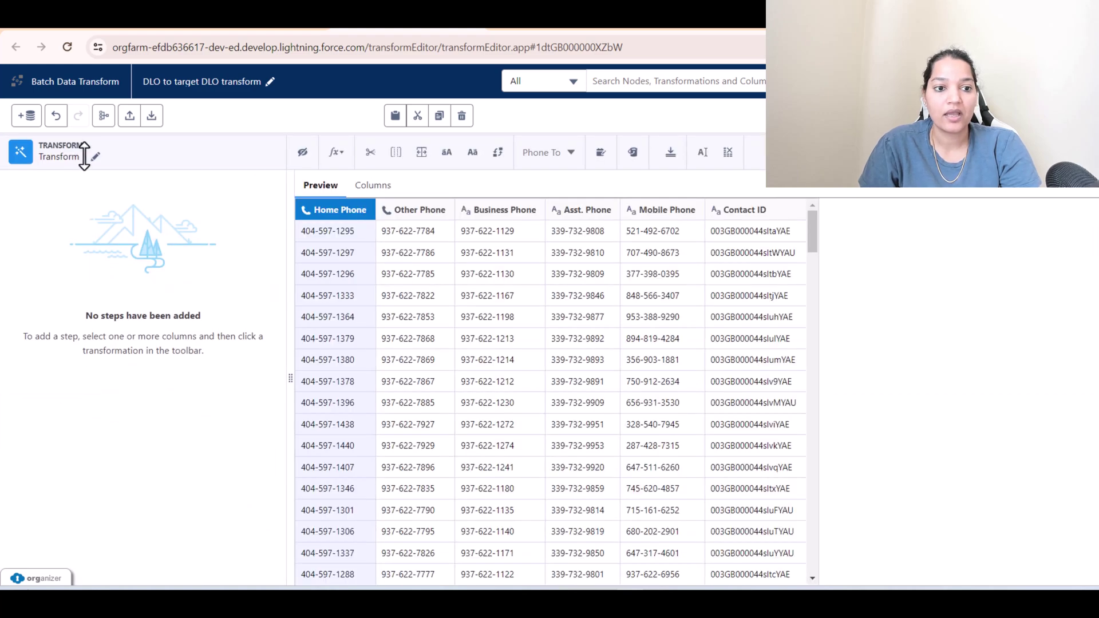
{"action": "left_click", "coordinate": [95, 157]}
{"action": "left_click_drag", "start_coordinate": [147, 207], "coordinate": [61, 205]}
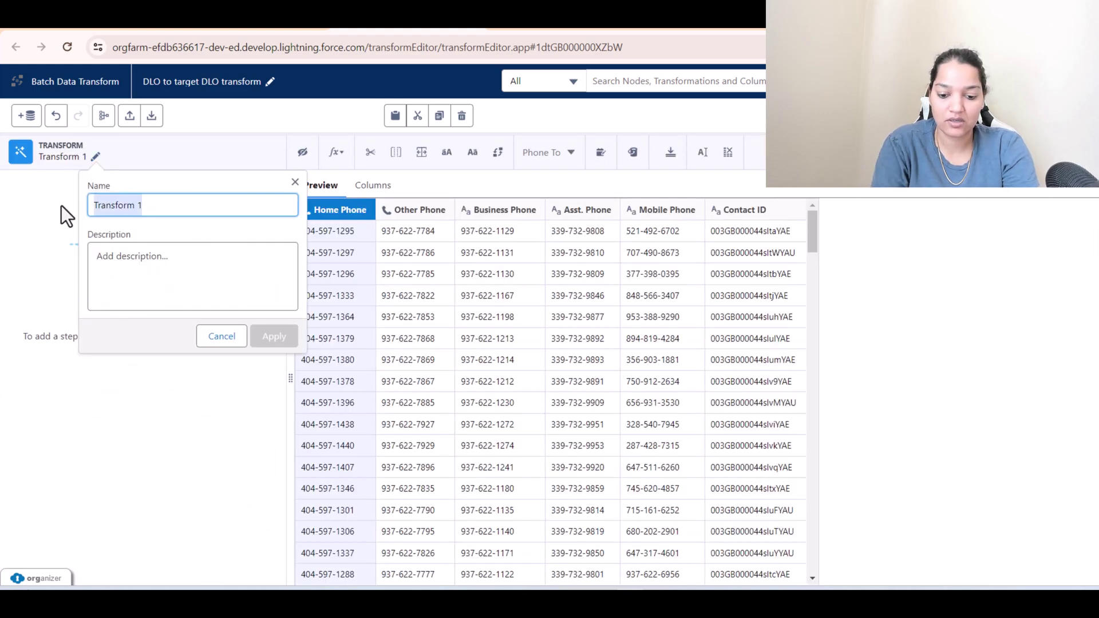
{"action": "type", "text": "Other O"}
{"action": "key", "text": "BackSpace"}
{"action": "type", "text": "Ph"}
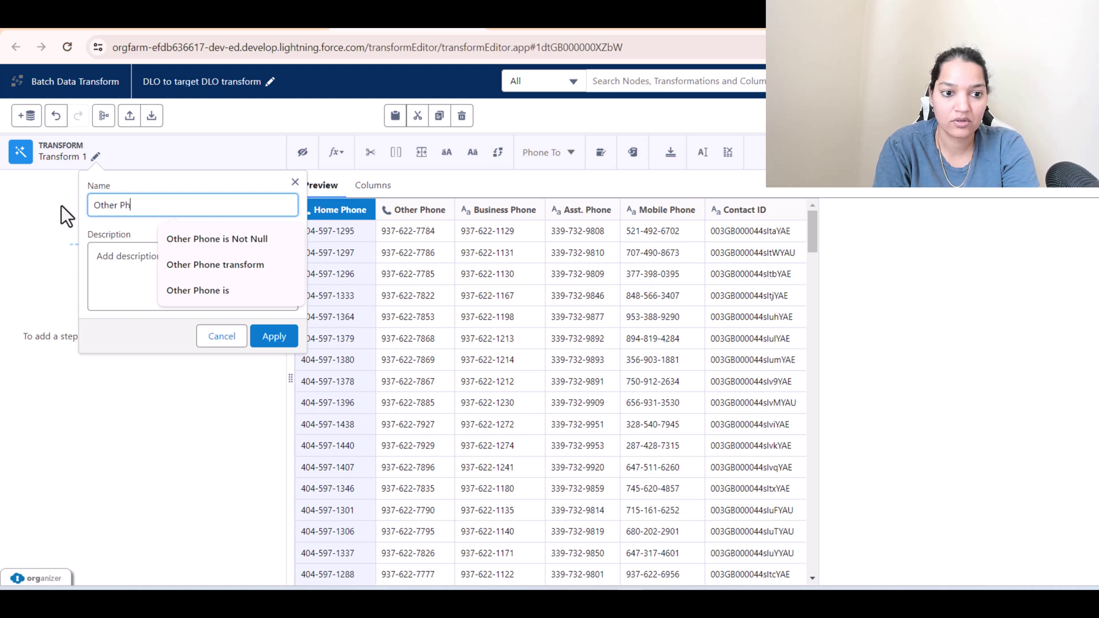
{"action": "type", "text": "one transform"}
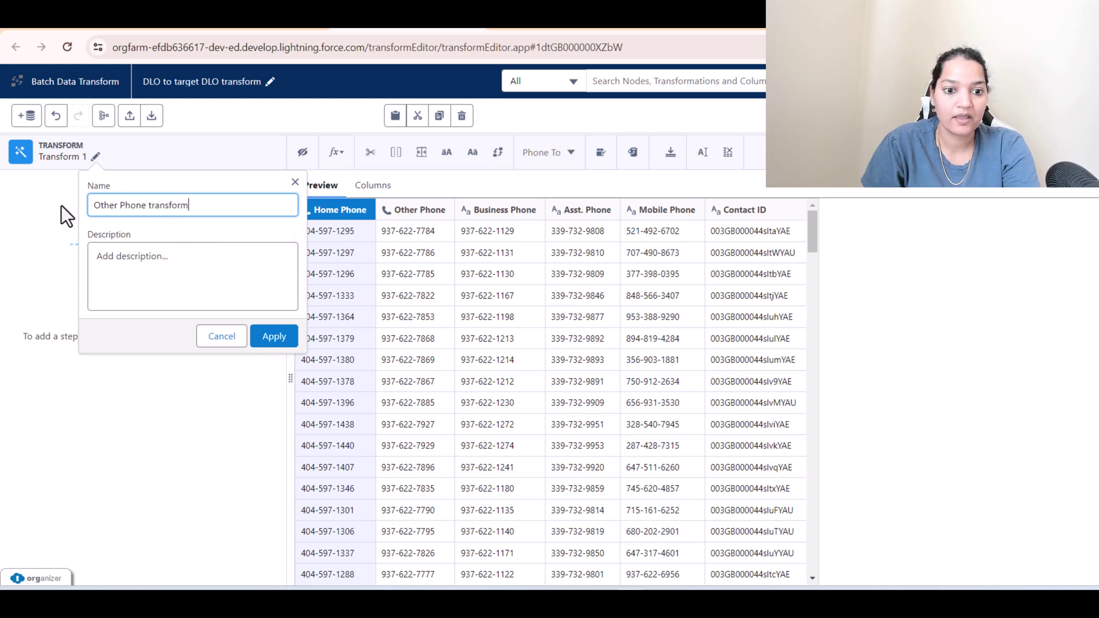
{"action": "left_click", "coordinate": [277, 336]}
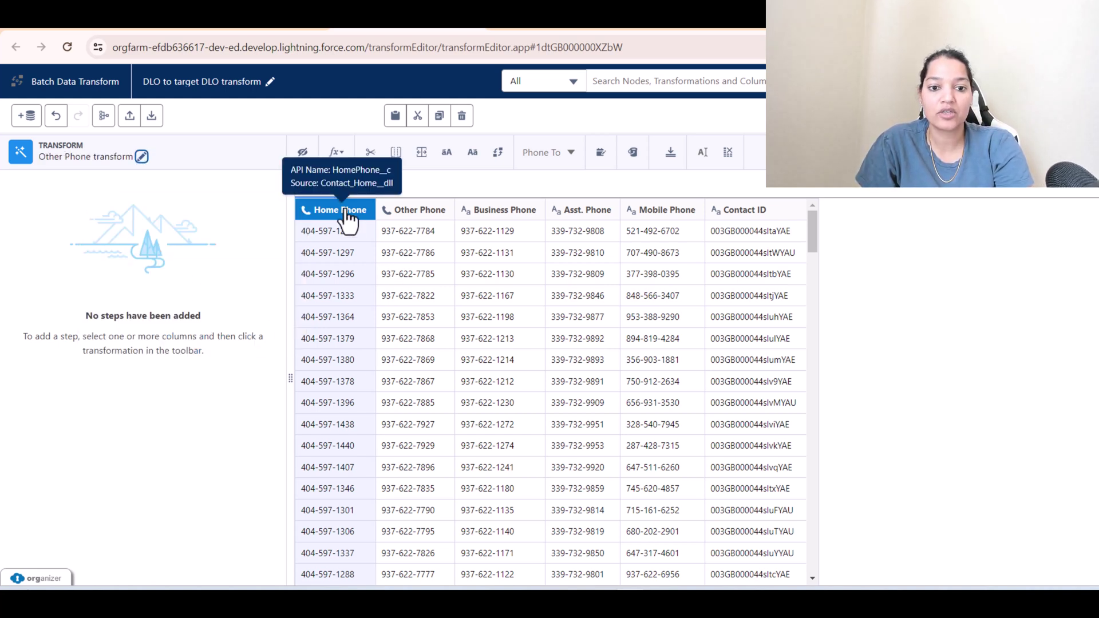
Drop the Home Phone, Business Phone, Asst. Phone and Mobile Phone columns in the Other Phone transform
{"action": "left_click", "coordinate": [725, 154]}
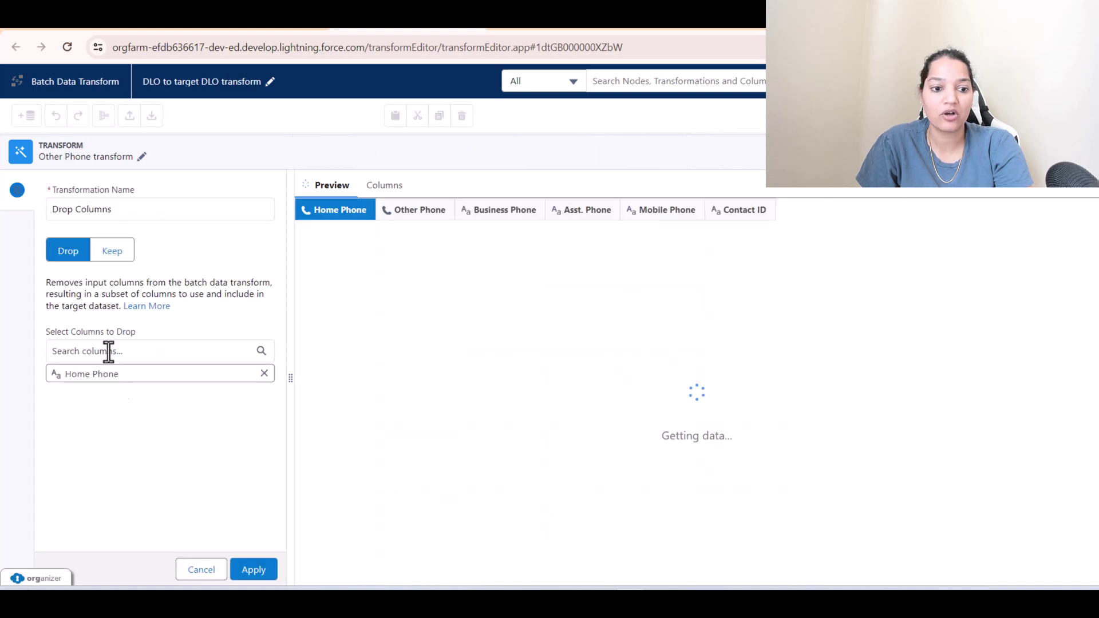
{"action": "left_click", "coordinate": [150, 349]}
{"action": "type", "text": "Busi"}
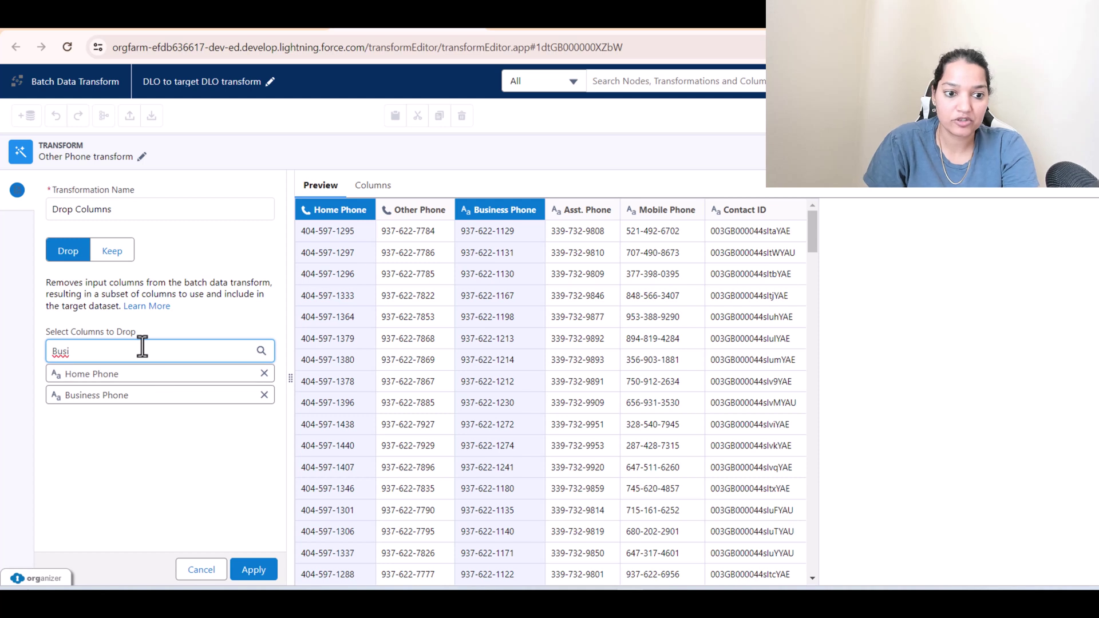
{"action": "key", "text": "BackSpace"}
{"action": "key", "text": "BackSpace"}
{"action": "key", "text": "BackSpace"}
{"action": "key", "text": "BackSpace"}
{"action": "type", "text": "As"}
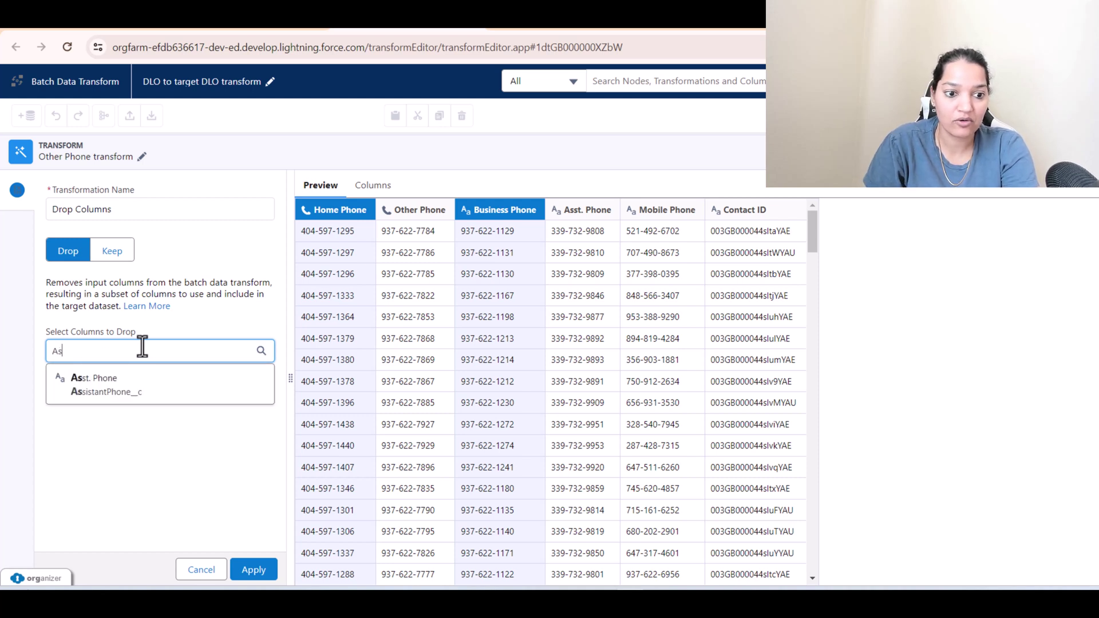
{"action": "left_click", "coordinate": [136, 389]}
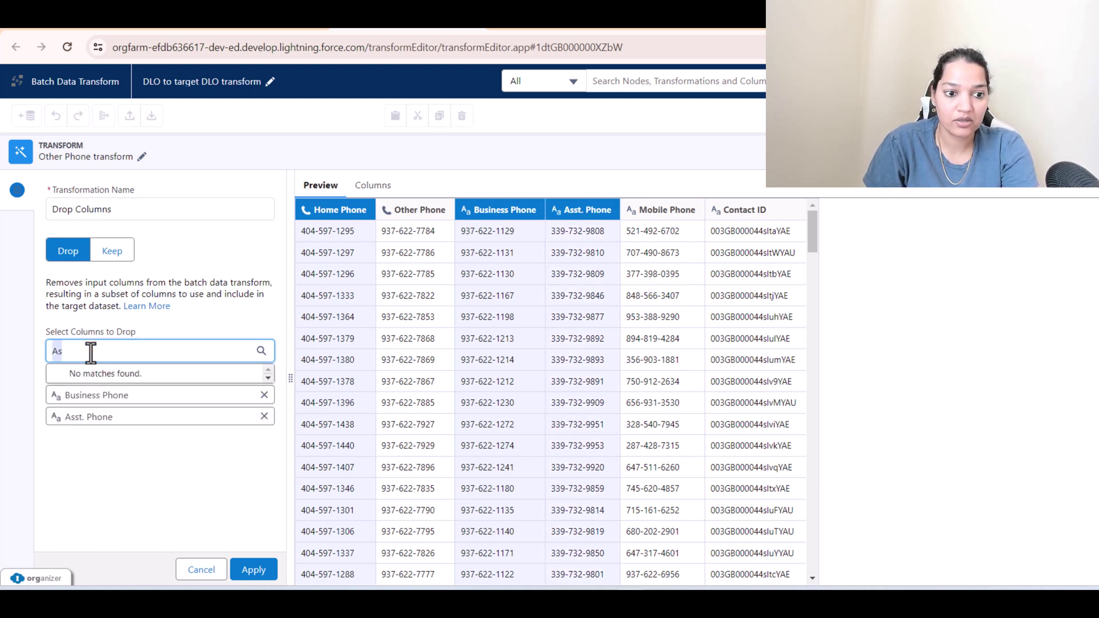
{"action": "type", "text": "Mobl"}
{"action": "key", "text": "BackSpace"}
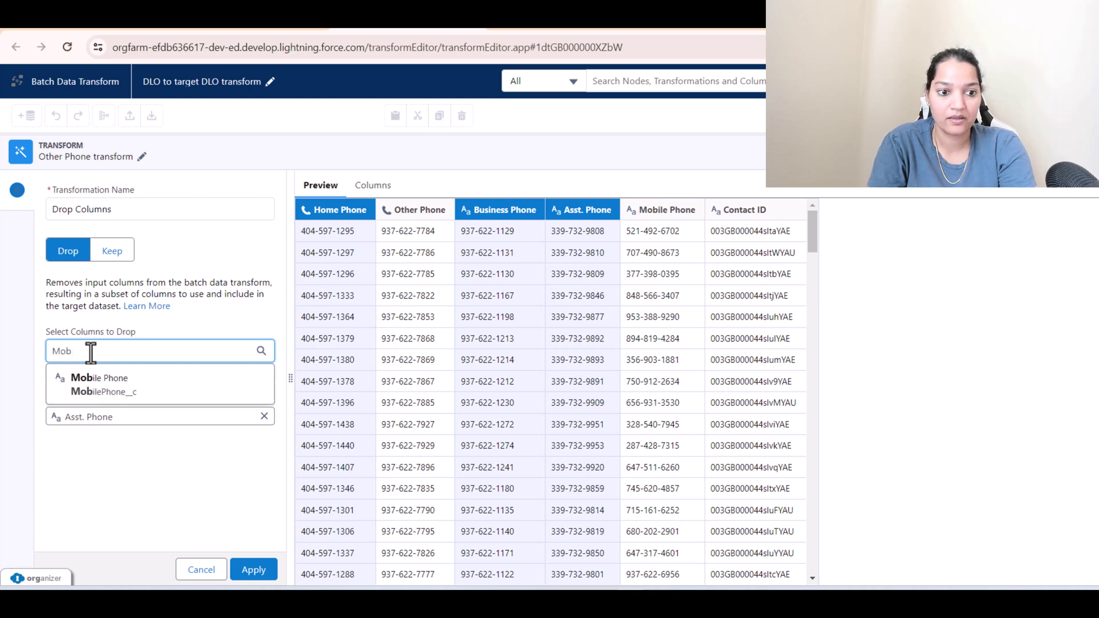
{"action": "left_click", "coordinate": [107, 379]}
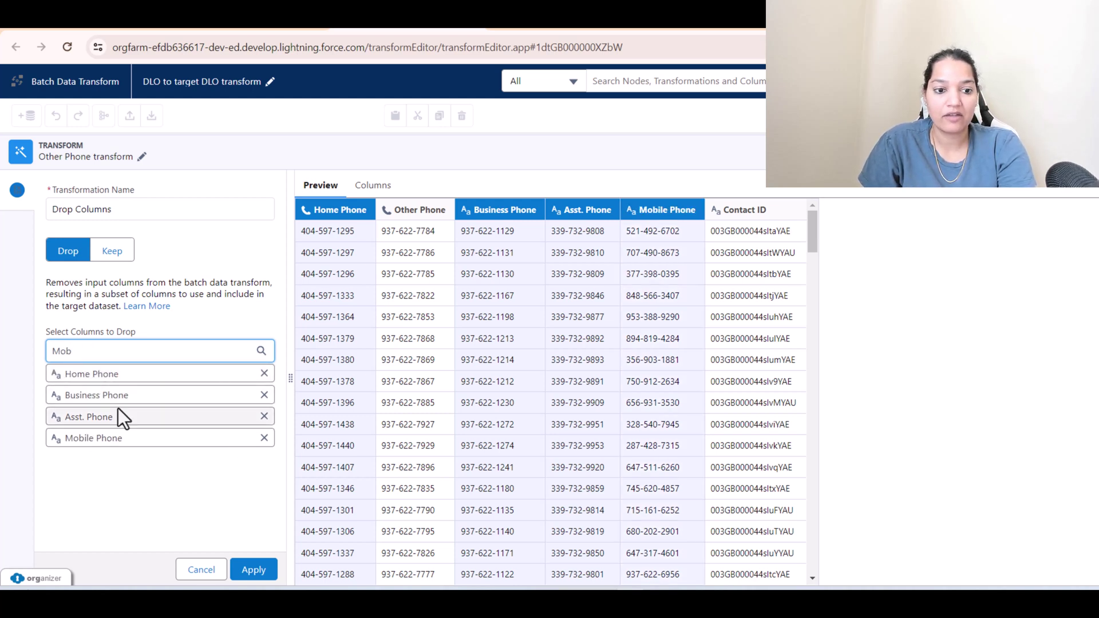
{"action": "left_click", "coordinate": [254, 572]}
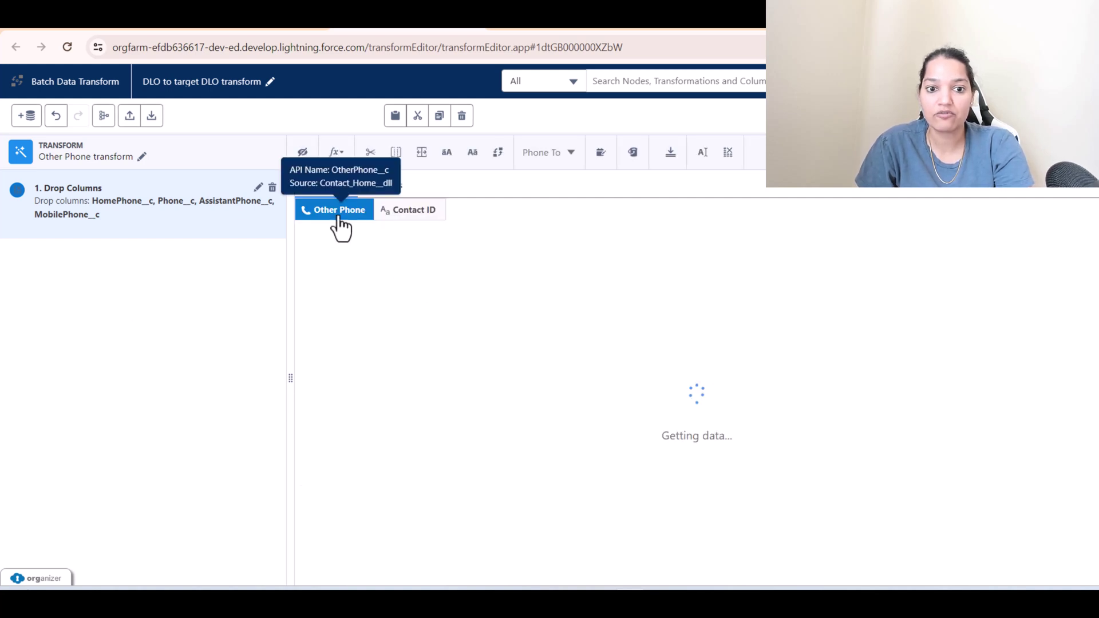
Edit the Other Phone column's attributes, setting its label to Phone and its API name to Phone__c
{"action": "left_click", "coordinate": [701, 152]}
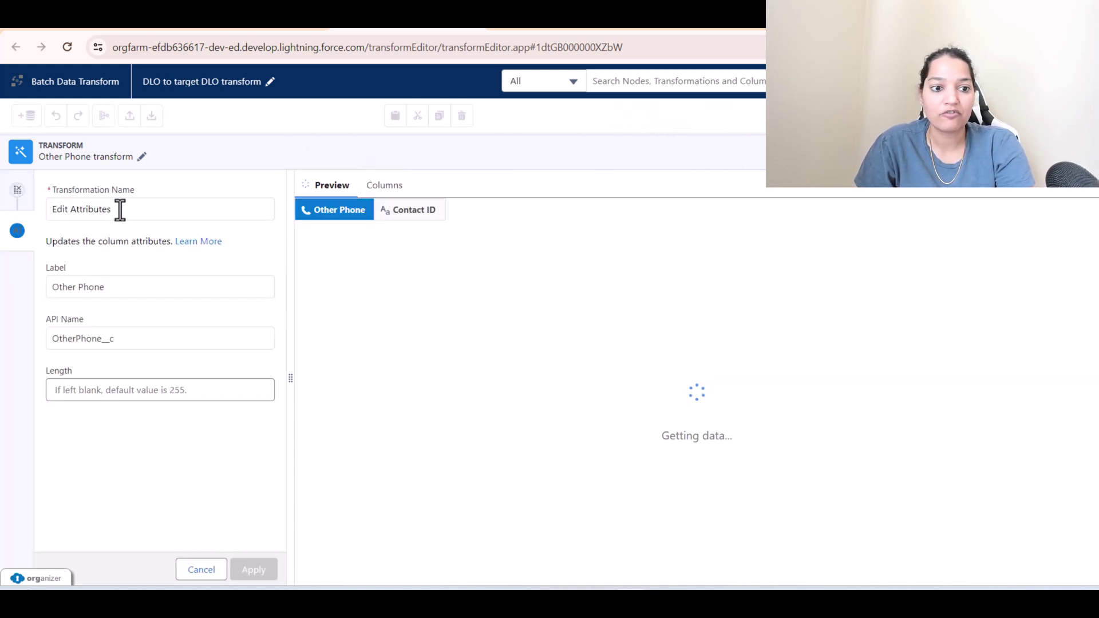
{"action": "left_click_drag", "start_coordinate": [114, 287], "coordinate": [40, 286]}
{"action": "key", "text": "BackSpace"}
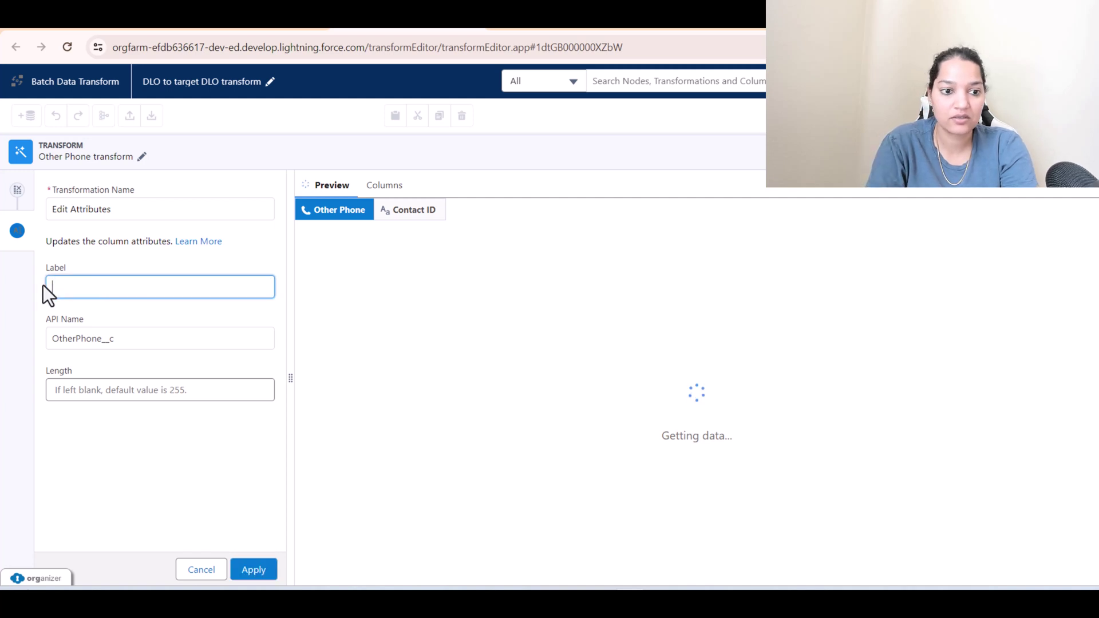
{"action": "type", "text": "Phone"}
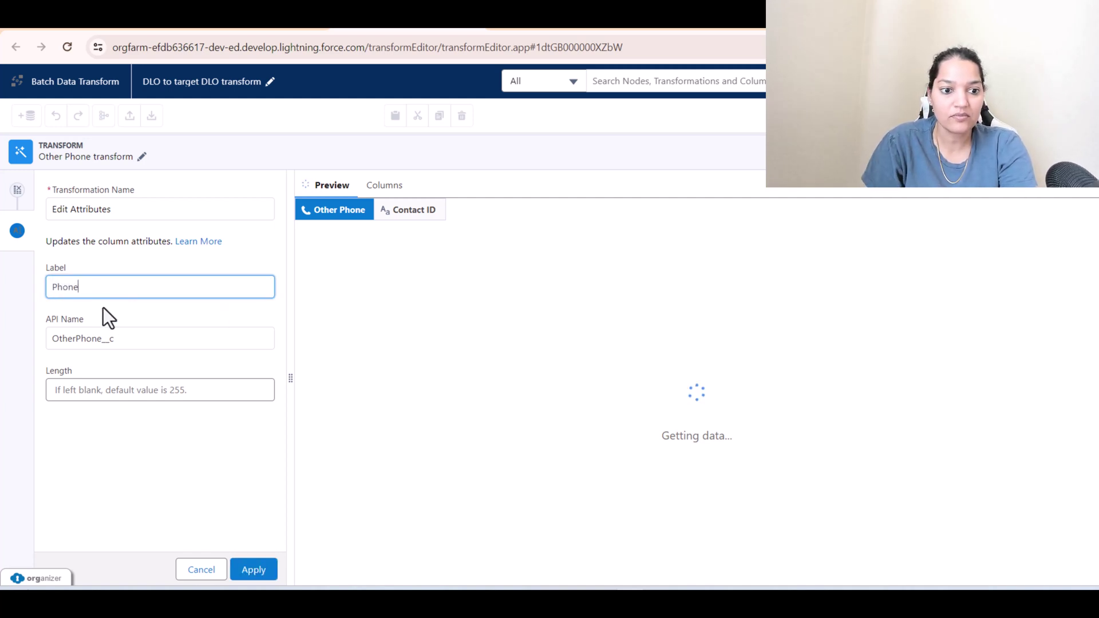
{"action": "left_click_drag", "start_coordinate": [115, 339], "coordinate": [6, 344]}
{"action": "type", "text": "Phone__c"}
{"action": "left_click", "coordinate": [131, 483]}
{"action": "left_click", "coordinate": [257, 570]}
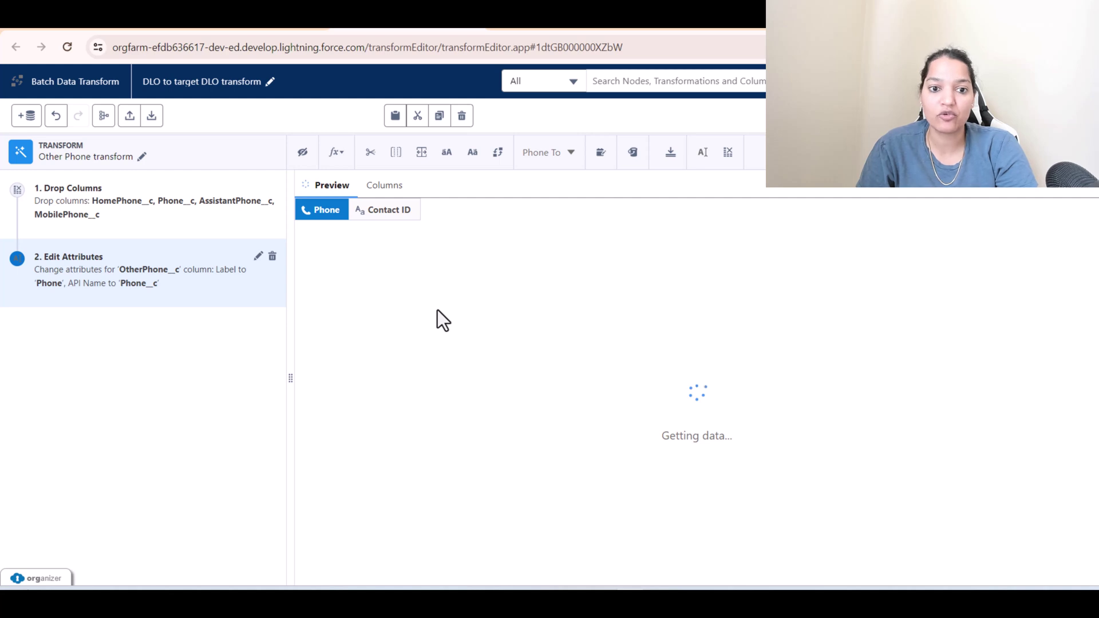
Add a custom formula named Other Phone Formula with the expression 'Other Phone'
{"action": "left_click", "coordinate": [338, 153]}
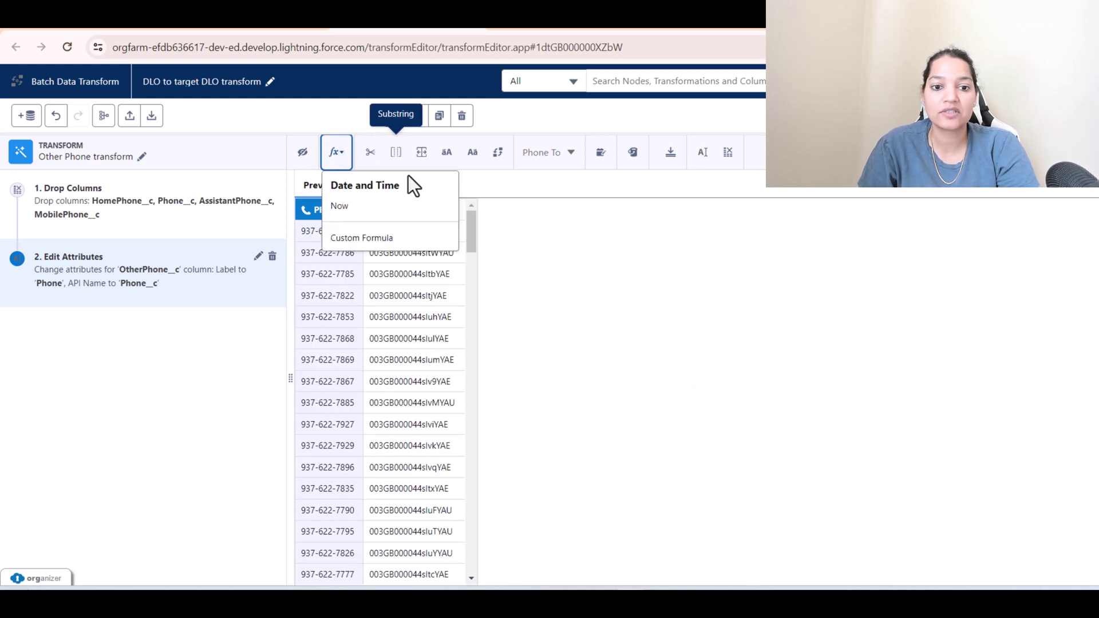
{"action": "left_click", "coordinate": [361, 238]}
{"action": "left_click_drag", "start_coordinate": [113, 206], "coordinate": [23, 211]}
{"action": "type", "text": "Other"}
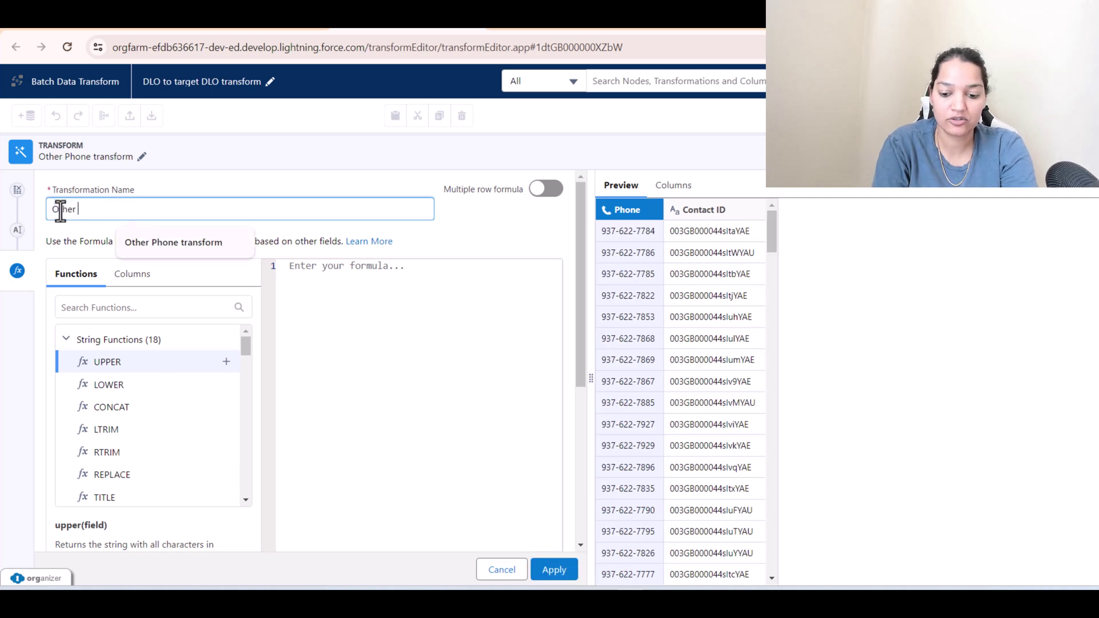
{"action": "type", "text": " Phone Formula"}
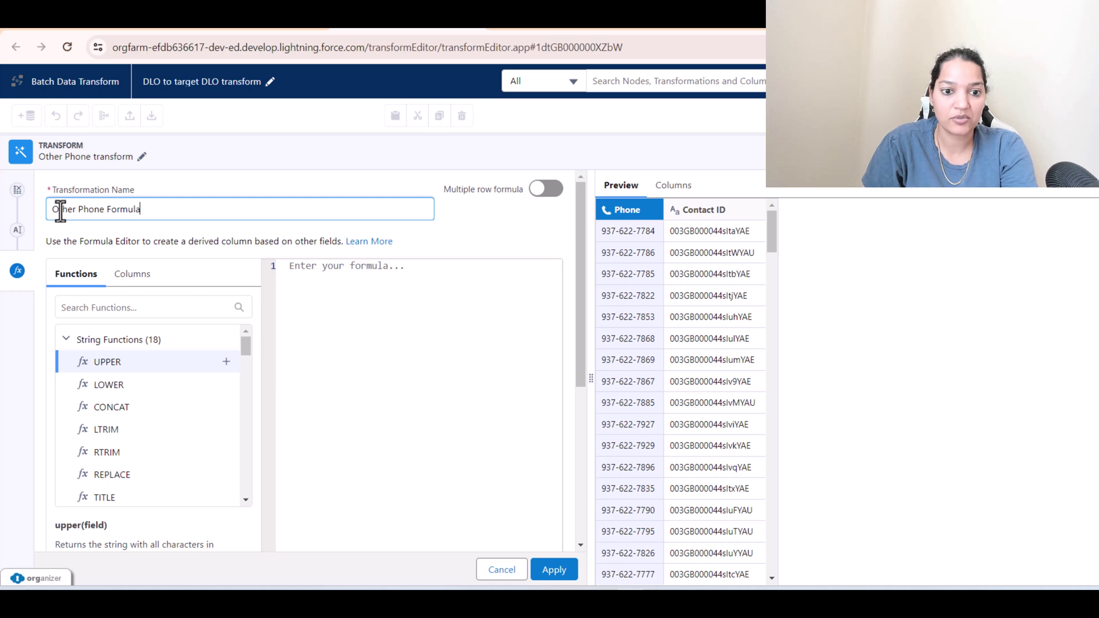
{"action": "left_click", "coordinate": [412, 298]}
{"action": "type", "text": "'Other Phone'"}
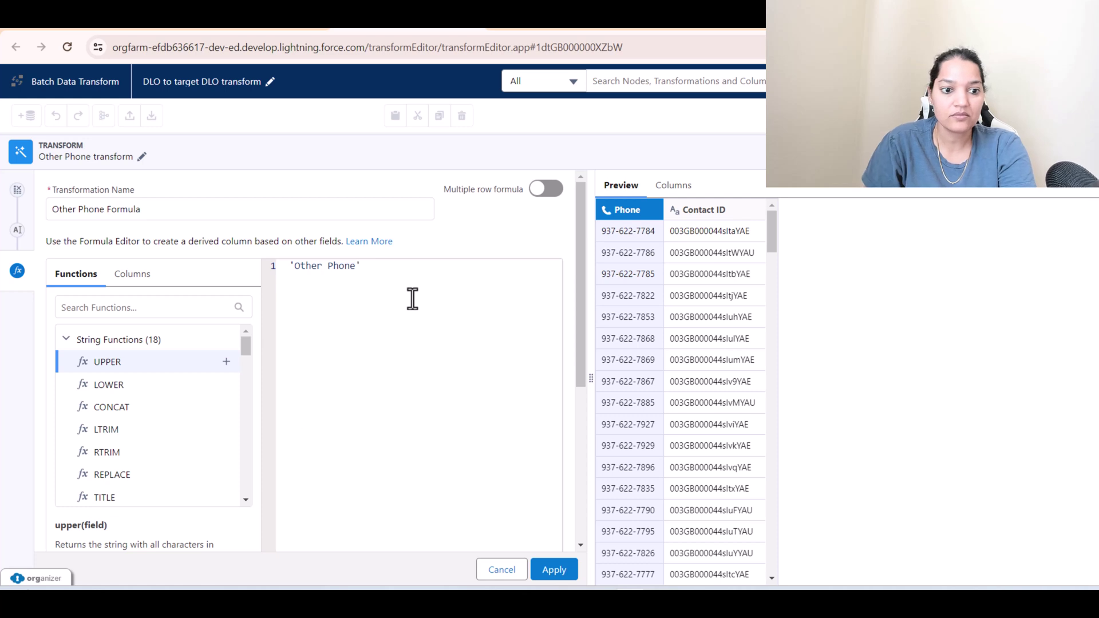
Output the formula to a Text column labelled Phone Type with the API name Phone_Type, and apply it
{"action": "scroll", "coordinate": [235, 492], "scroll_direction": "down", "scroll_amount": 5}
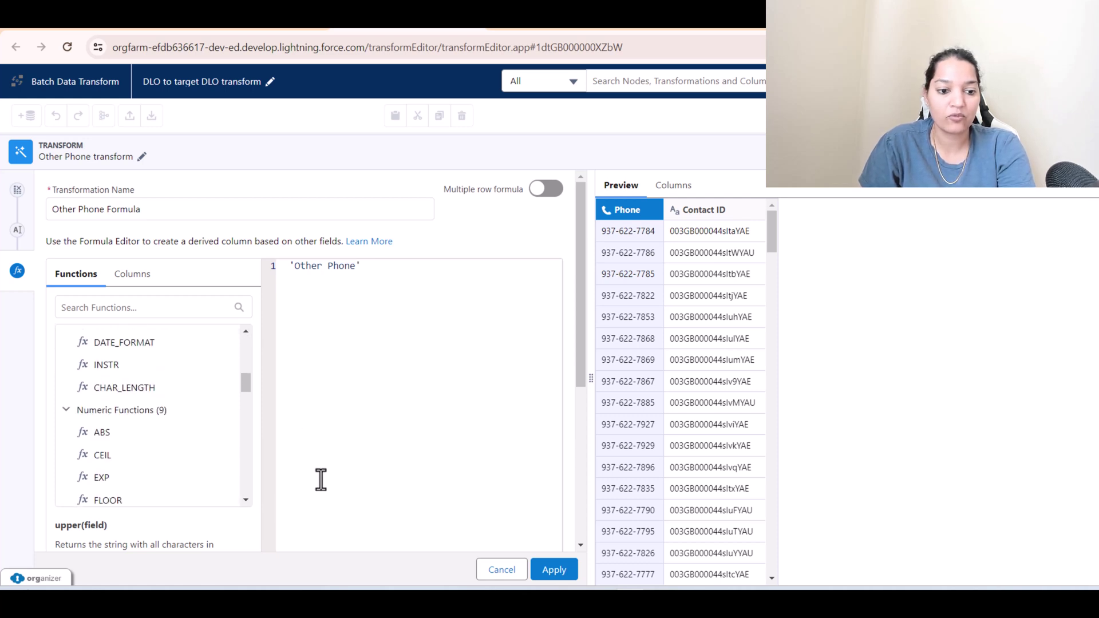
{"action": "left_click_drag", "start_coordinate": [583, 358], "coordinate": [582, 510]}
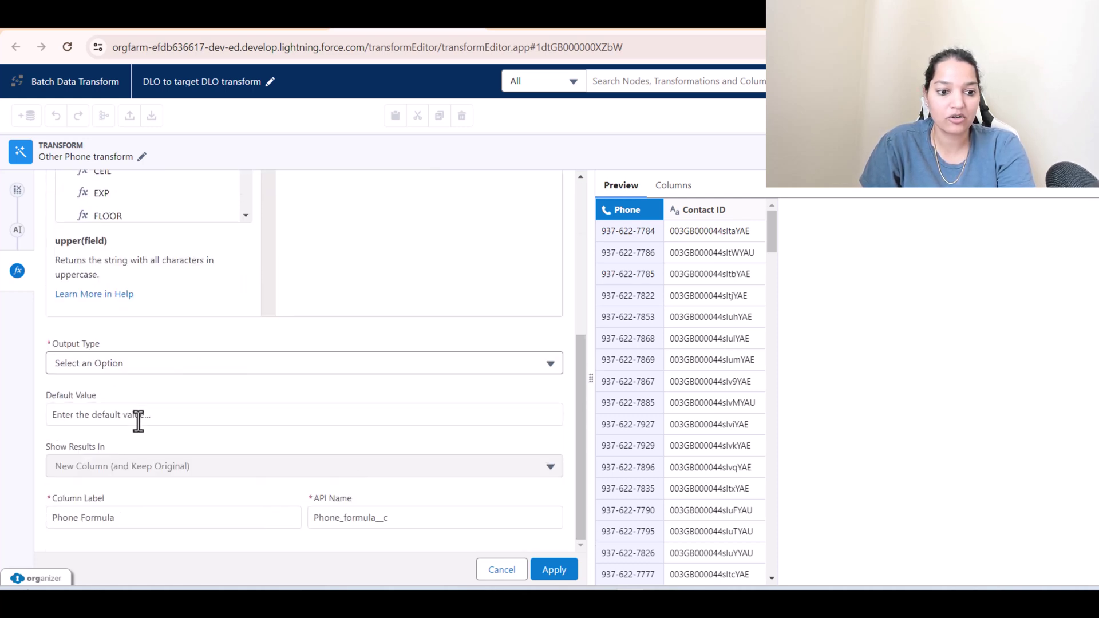
{"action": "left_click_drag", "start_coordinate": [114, 517], "coordinate": [7, 477]}
{"action": "type", "text": "P"}
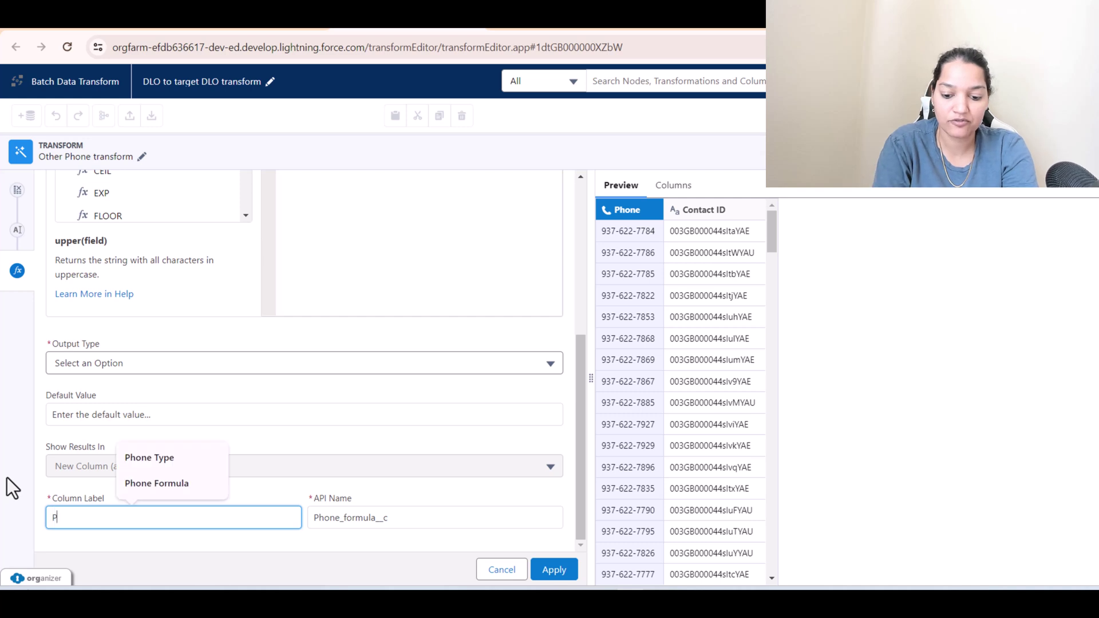
{"action": "type", "text": "hone Type"}
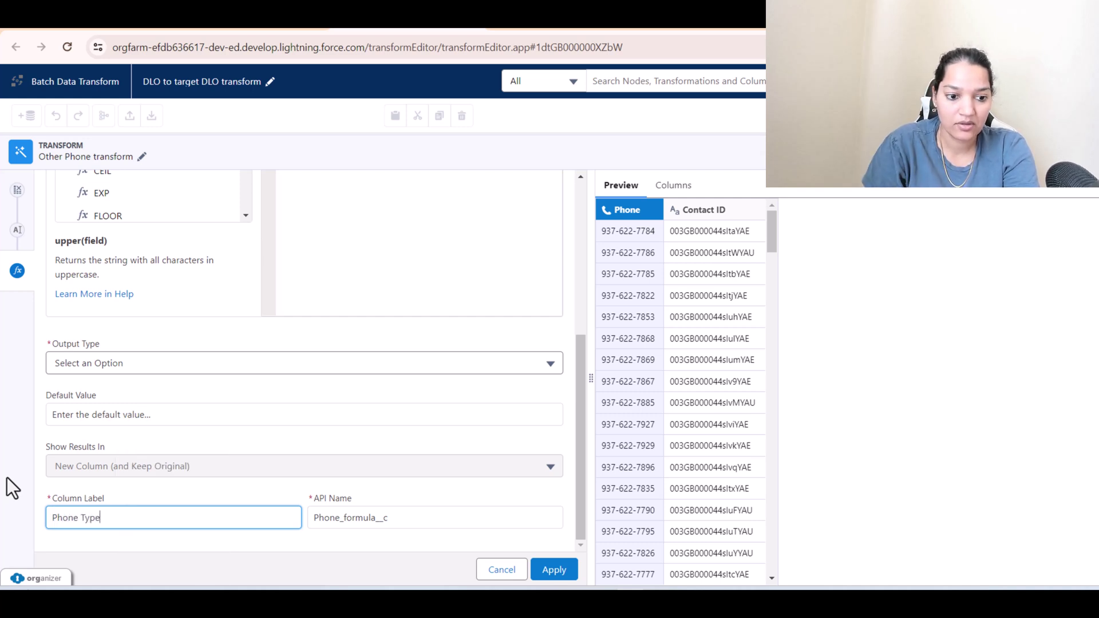
{"action": "key", "text": "Tab"}
{"action": "type", "text": "Phone_Type"}
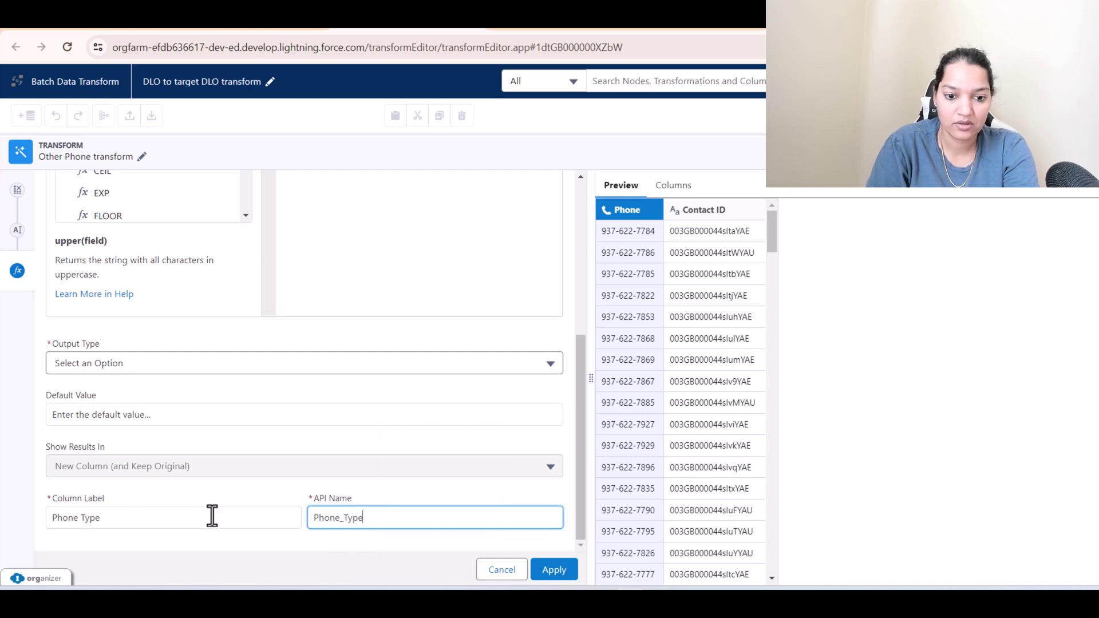
{"action": "left_click", "coordinate": [120, 363]}
{"action": "left_click", "coordinate": [105, 410]}
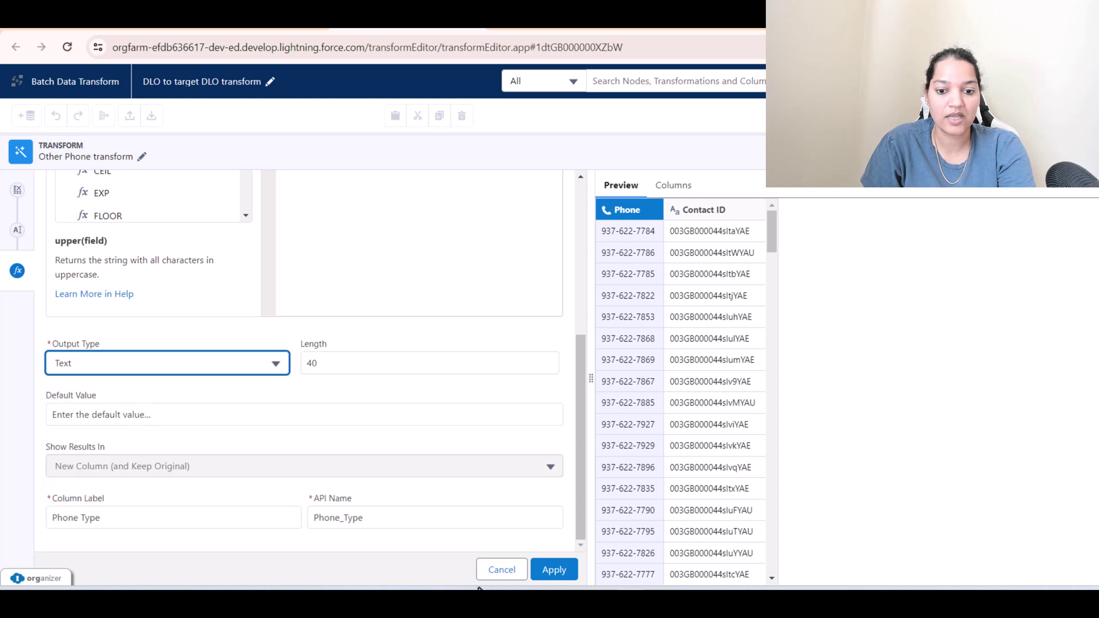
{"action": "left_click", "coordinate": [565, 572]}
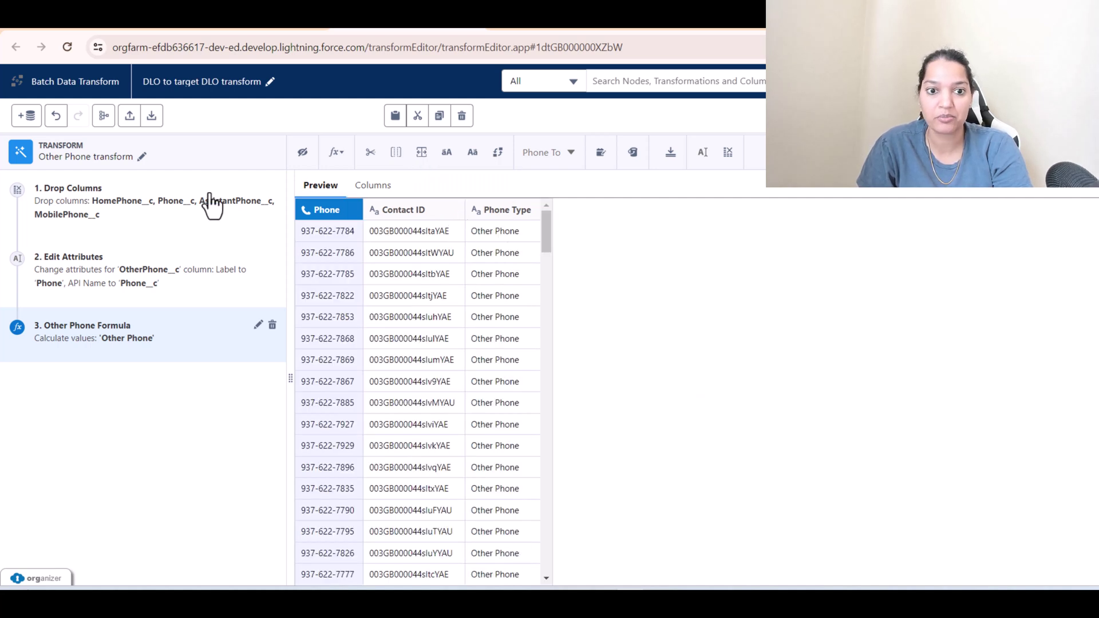
Add a custom formula named Contact Id Phone type to the Other Phone transform
{"action": "left_click", "coordinate": [336, 153]}
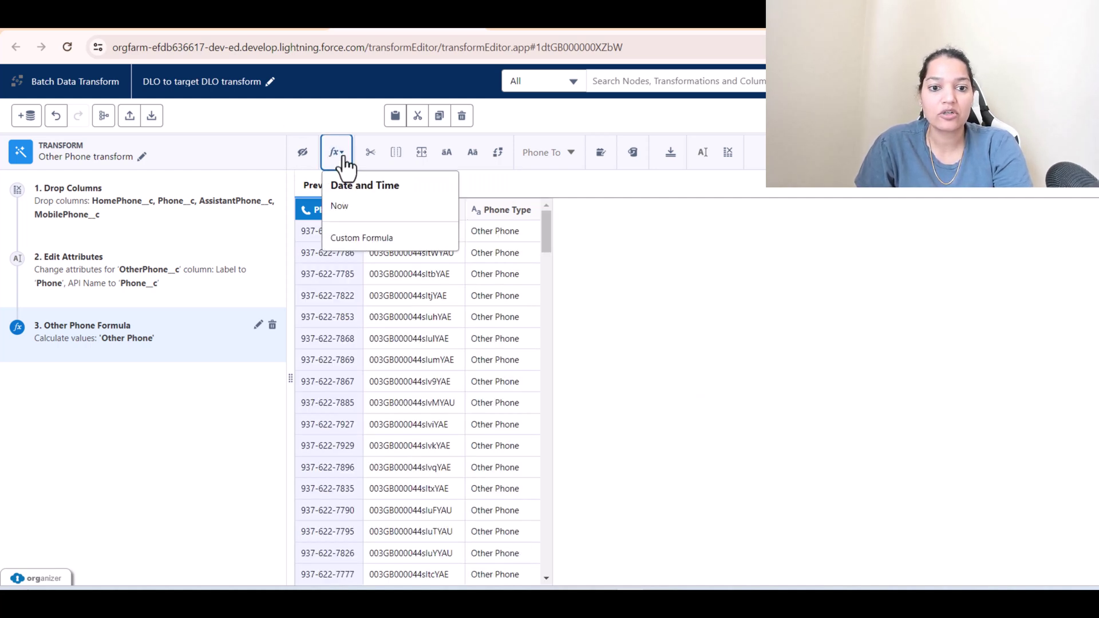
{"action": "left_click", "coordinate": [361, 241]}
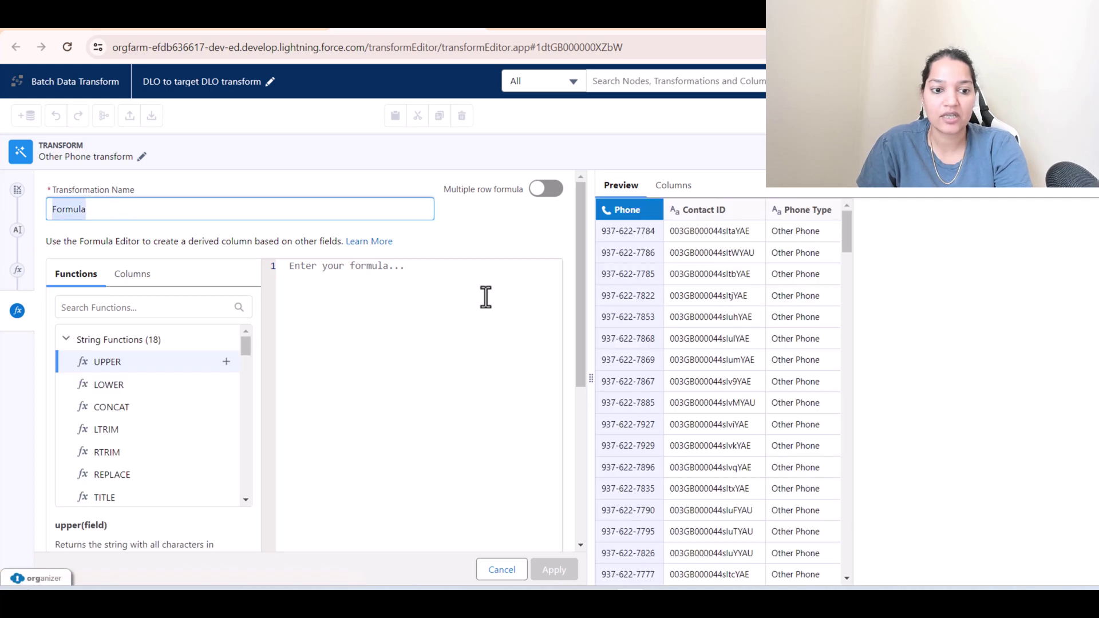
{"action": "type", "text": "Contact Id Phone type"}
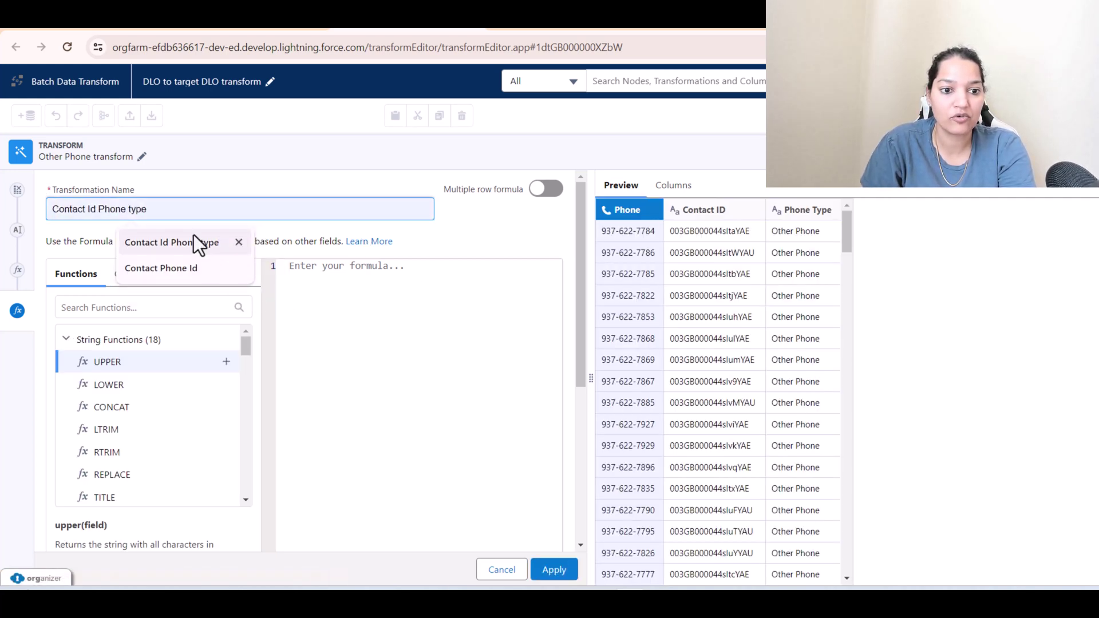
{"action": "left_click", "coordinate": [196, 241]}
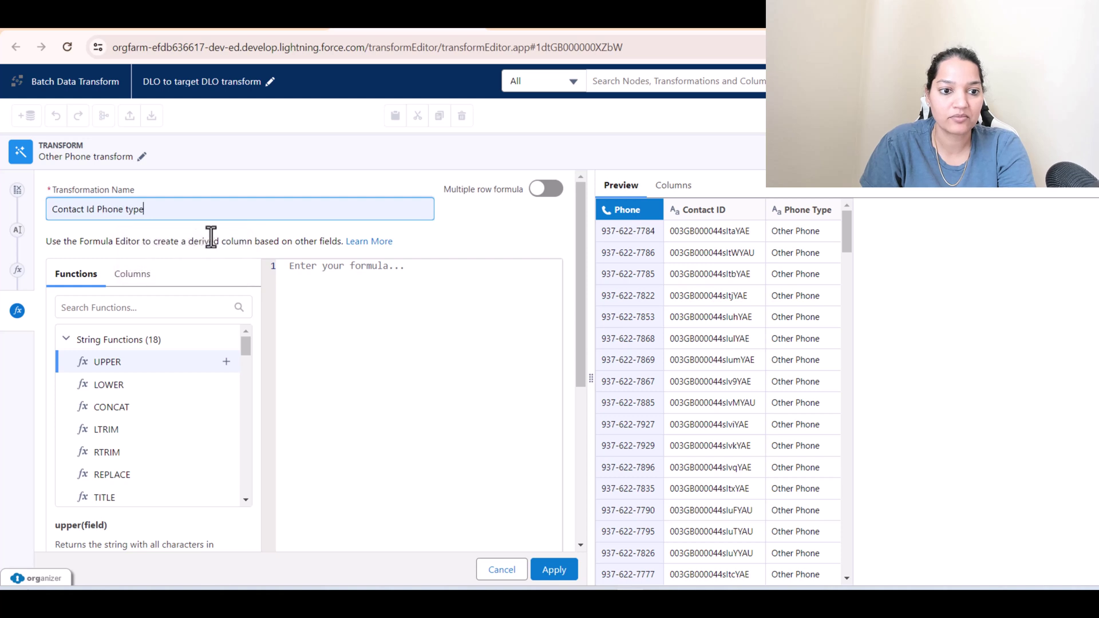
Build the formula expression concat(Id__c,Phone_Type) from the CONCAT function and apply it
{"action": "left_click", "coordinate": [150, 297]}
{"action": "type", "text": "Con"}
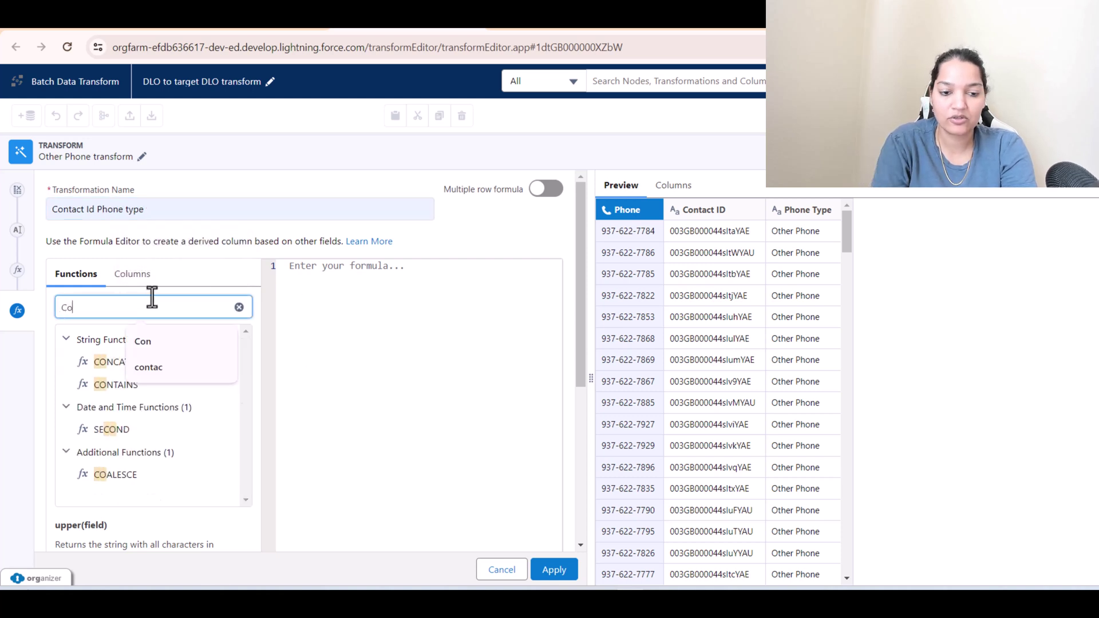
{"action": "left_click", "coordinate": [120, 365]}
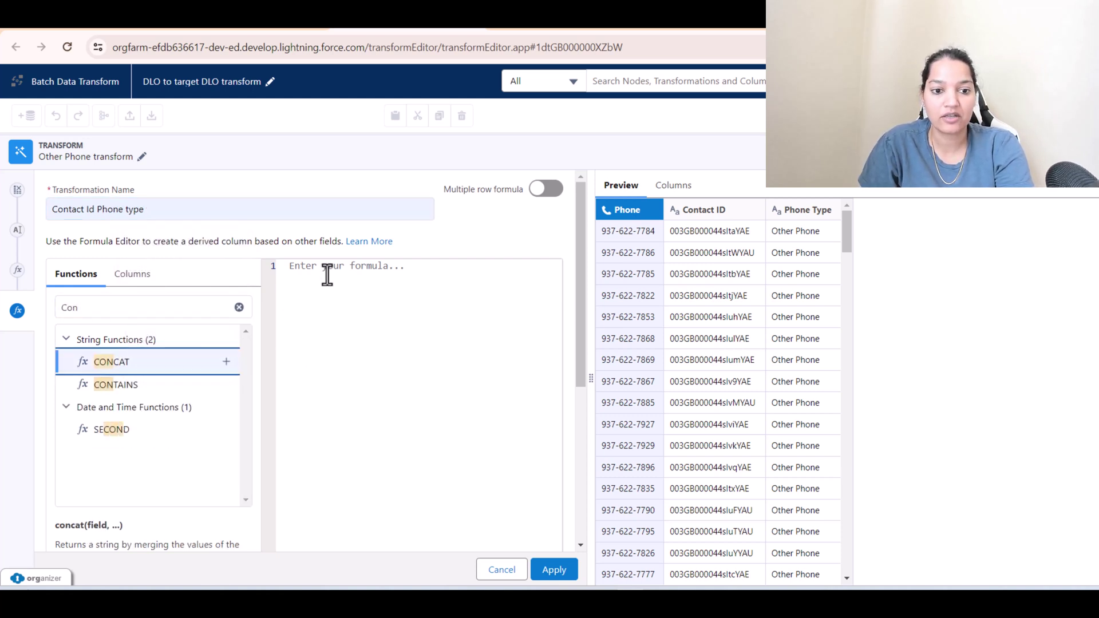
{"action": "left_click", "coordinate": [226, 362]}
{"action": "double_click", "coordinate": [342, 266]}
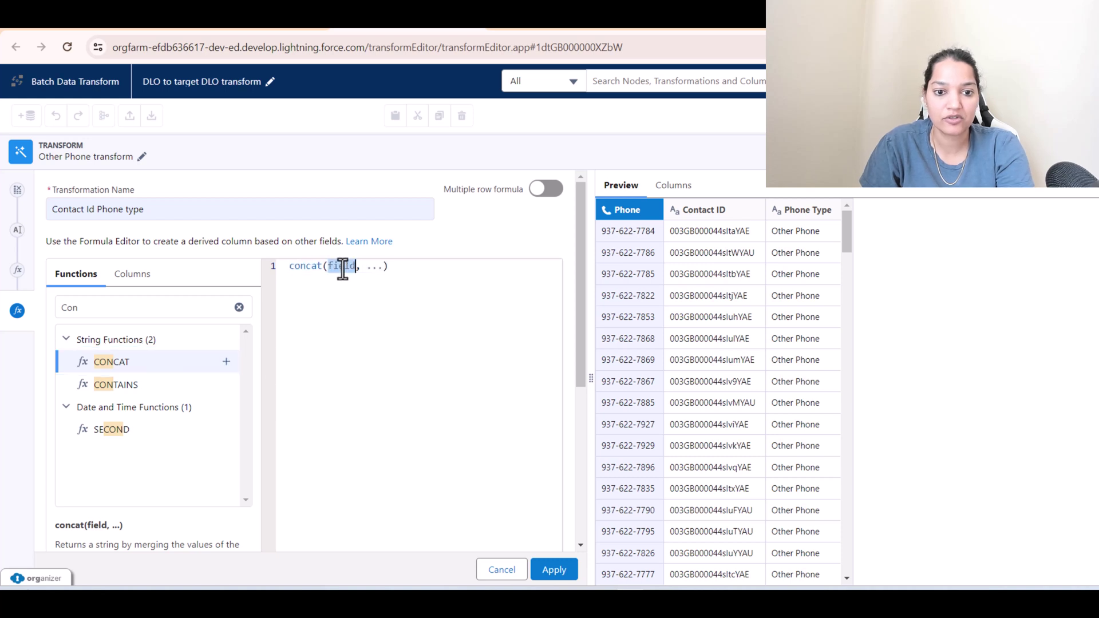
{"action": "type", "text": "Id"}
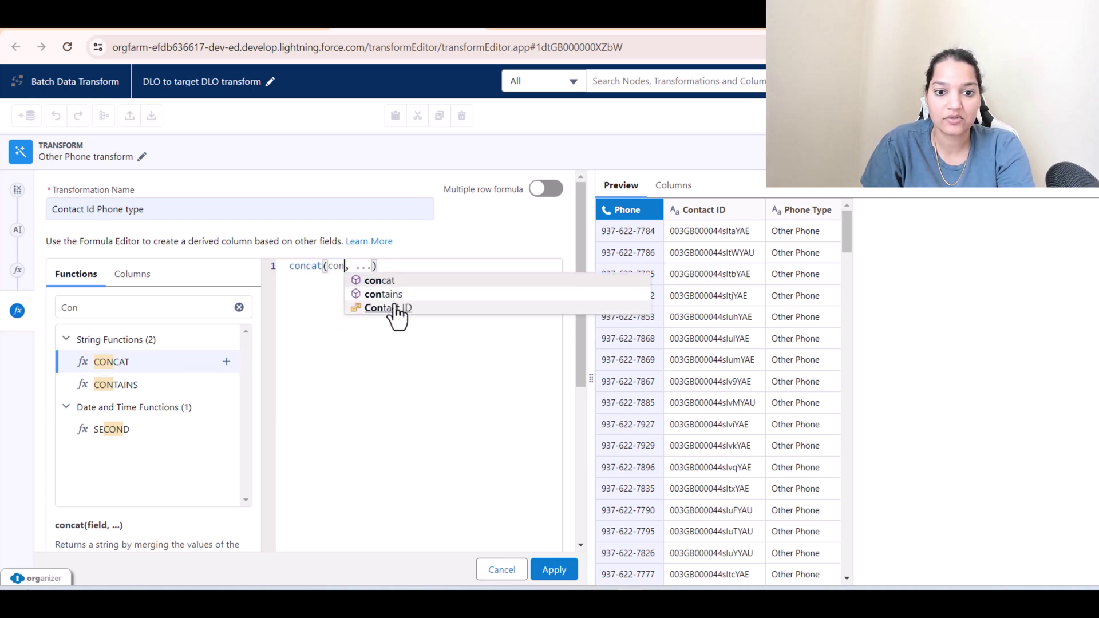
{"action": "left_click", "coordinate": [393, 310]}
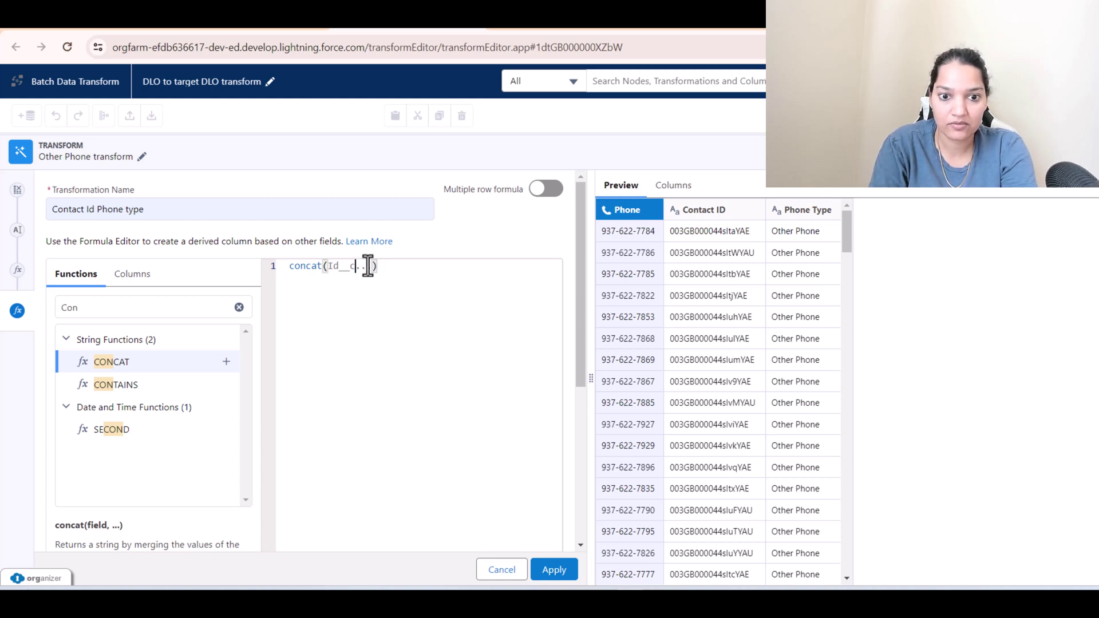
{"action": "type", "text": "Pho"}
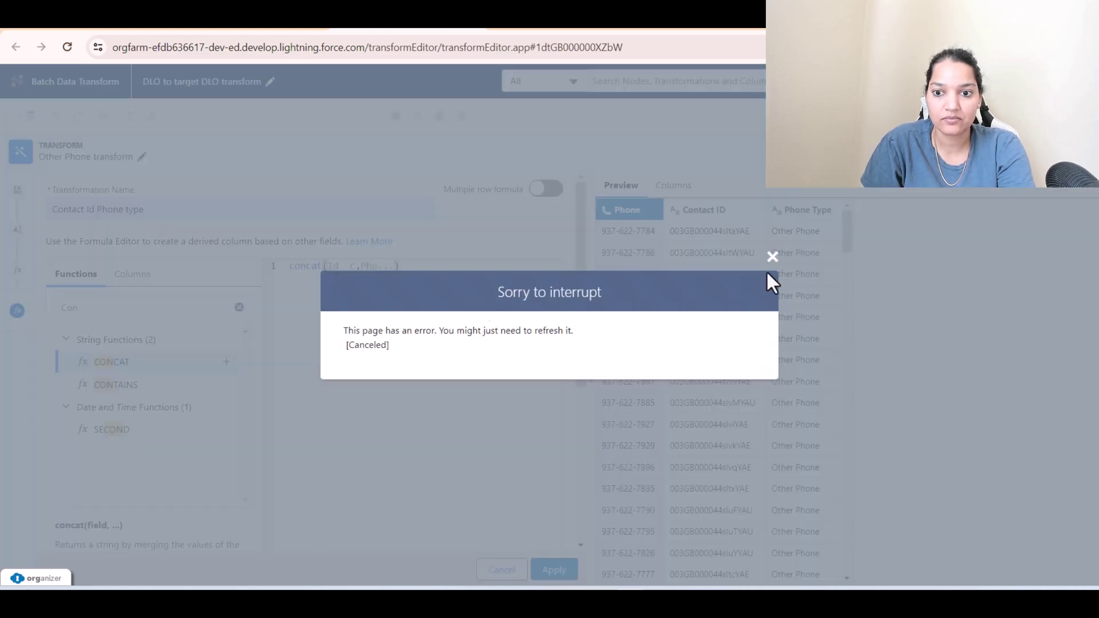
{"action": "left_click", "coordinate": [772, 256]}
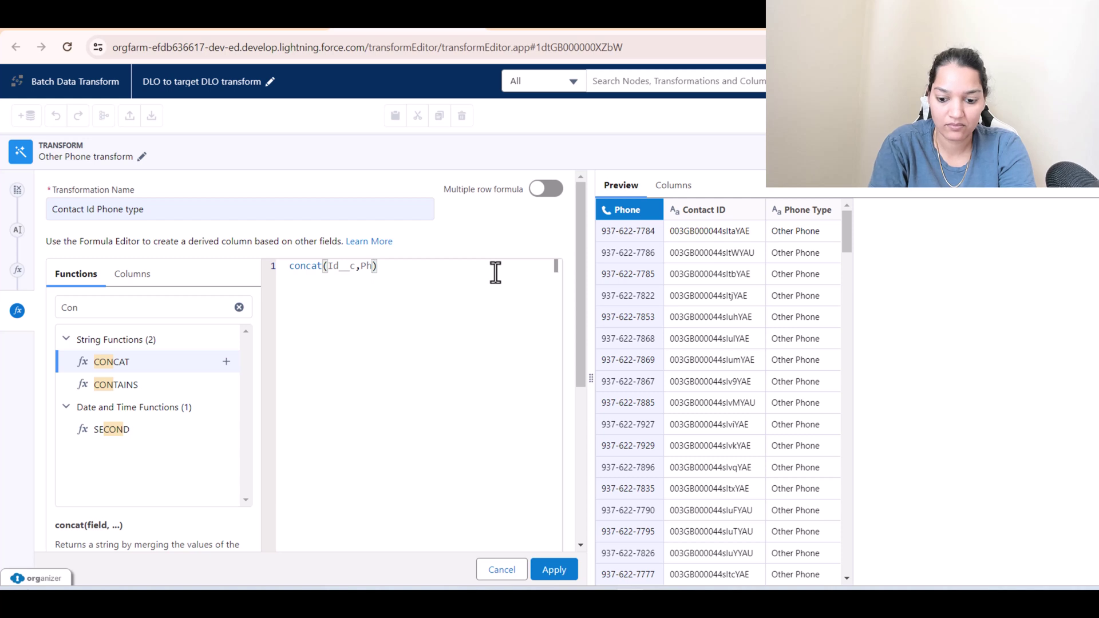
{"action": "type", "text": "on"}
{"action": "left_click", "coordinate": [473, 291]}
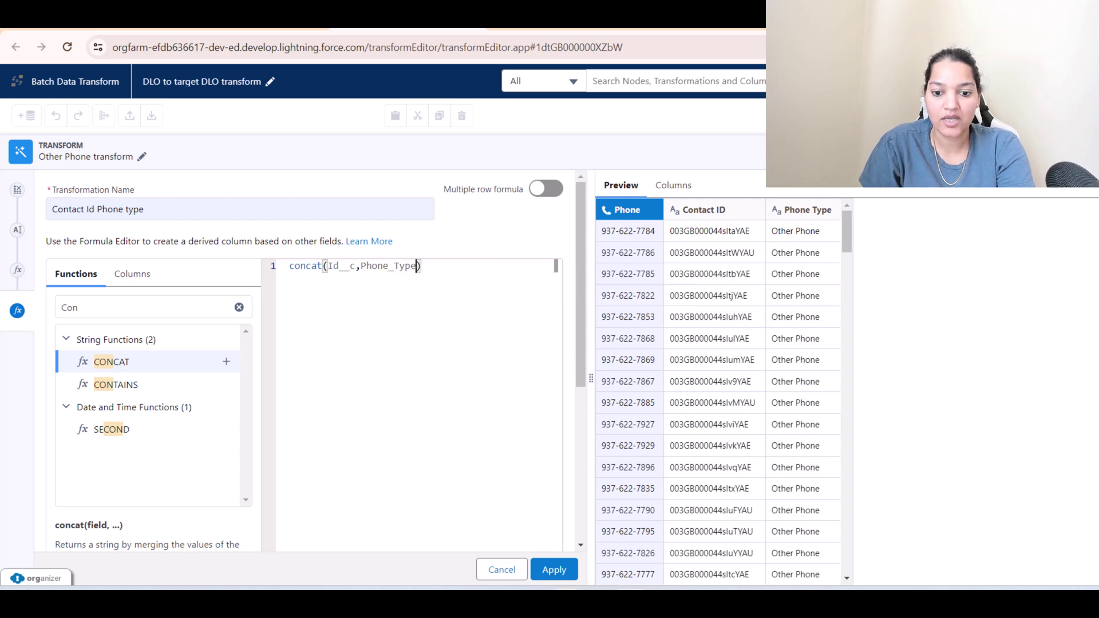
{"action": "left_click", "coordinate": [559, 572]}
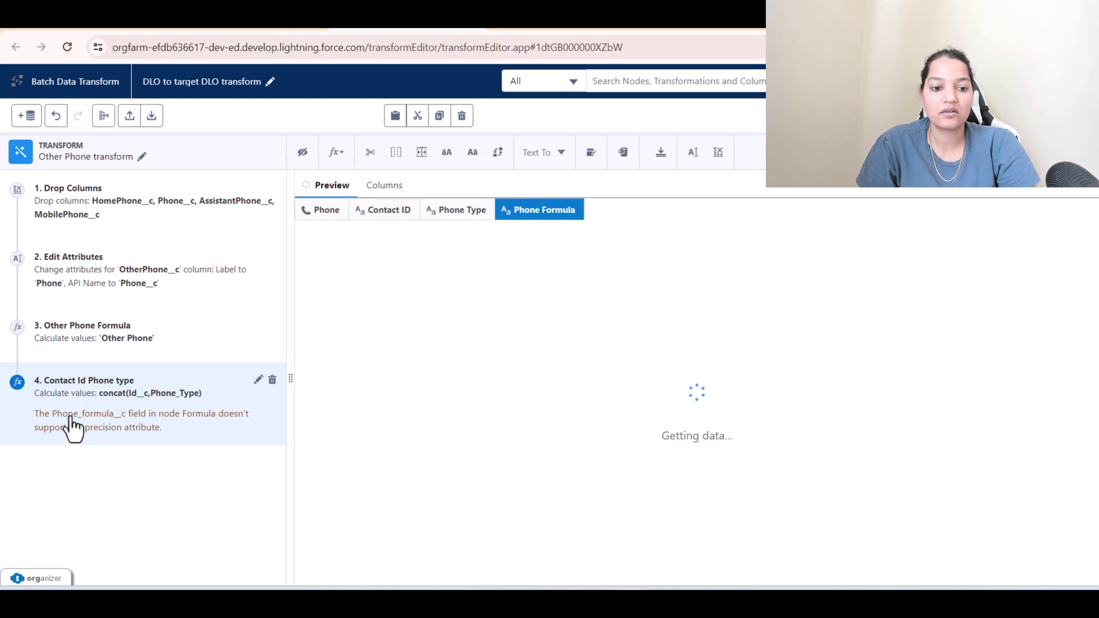
Reopen the Contact Id Phone type formula for editing and set its output type to Text
{"action": "left_click", "coordinate": [259, 380]}
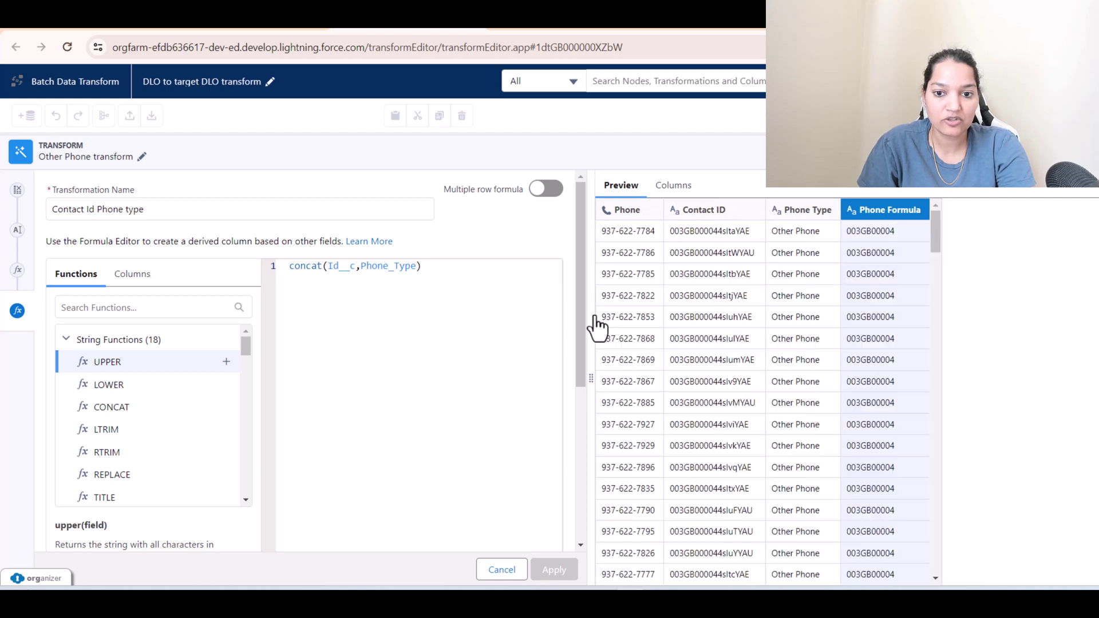
{"action": "left_click_drag", "start_coordinate": [584, 304], "coordinate": [575, 458]}
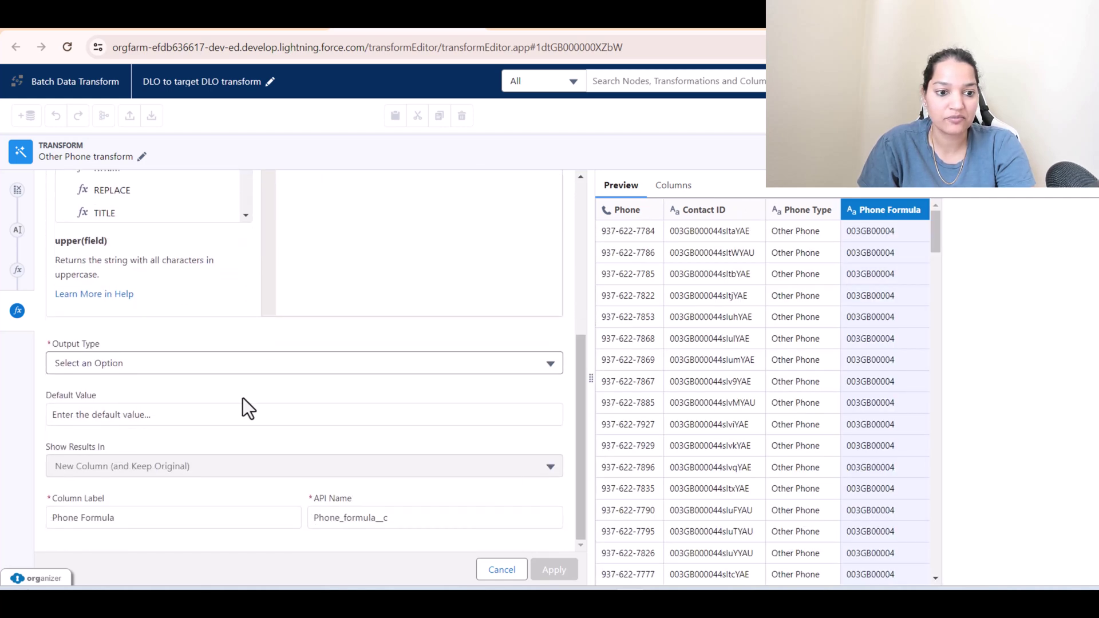
{"action": "left_click", "coordinate": [144, 362]}
{"action": "left_click", "coordinate": [78, 392]}
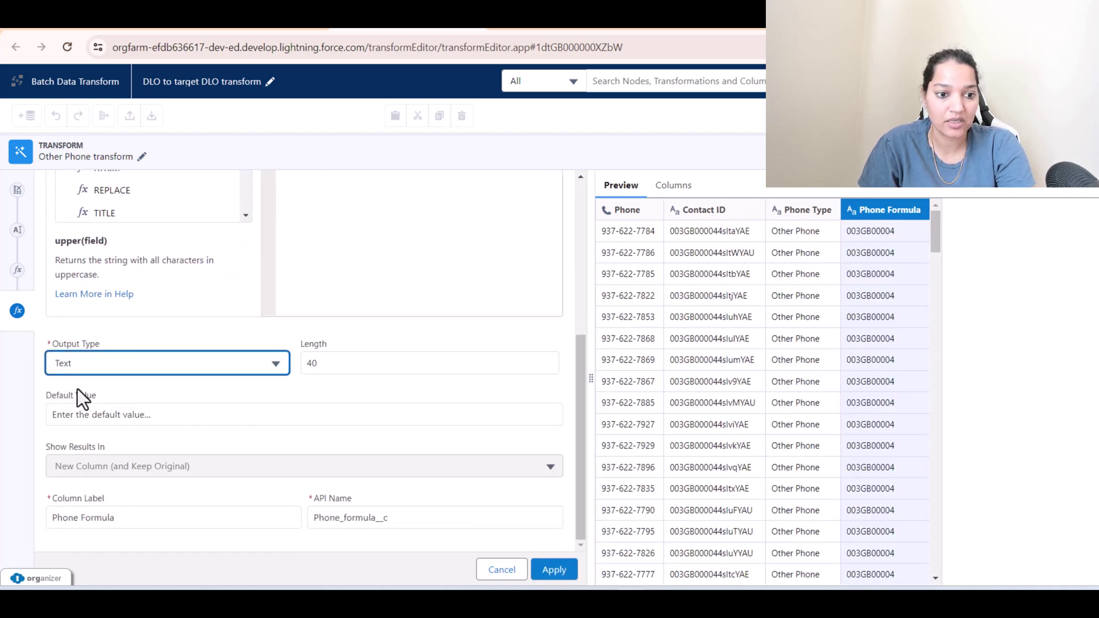
Label the formula's output column Contact Phone Id, set its API name to Contact_Phone_Id, and apply the formula
{"action": "left_click_drag", "start_coordinate": [134, 519], "coordinate": [47, 504]}
{"action": "type", "text": "Contact"}
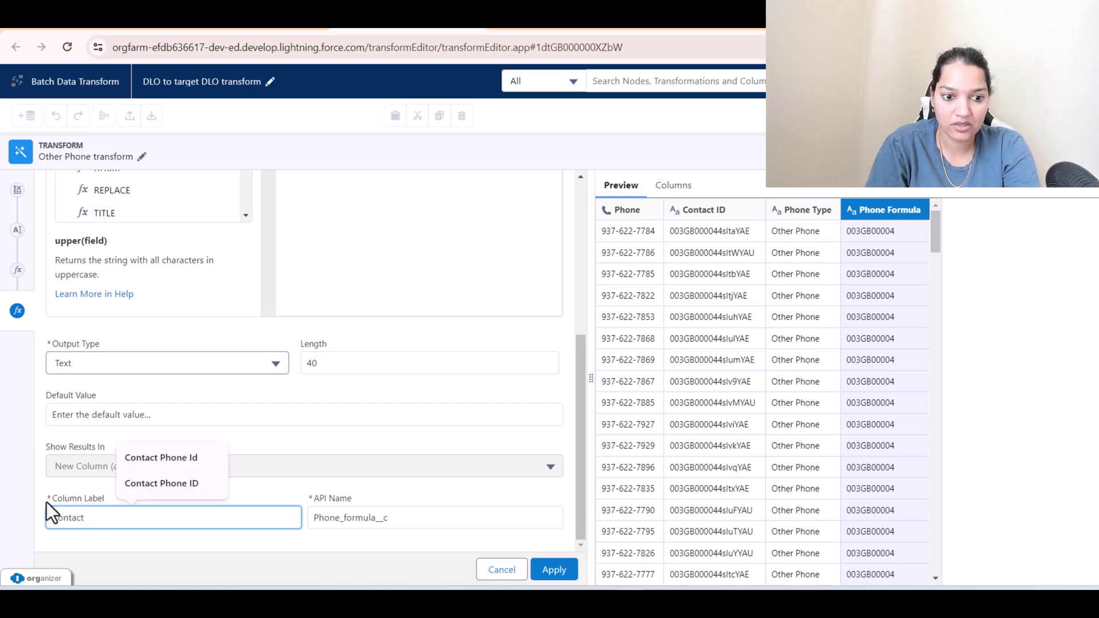
{"action": "left_click", "coordinate": [169, 459]}
{"action": "double_click", "coordinate": [365, 521]}
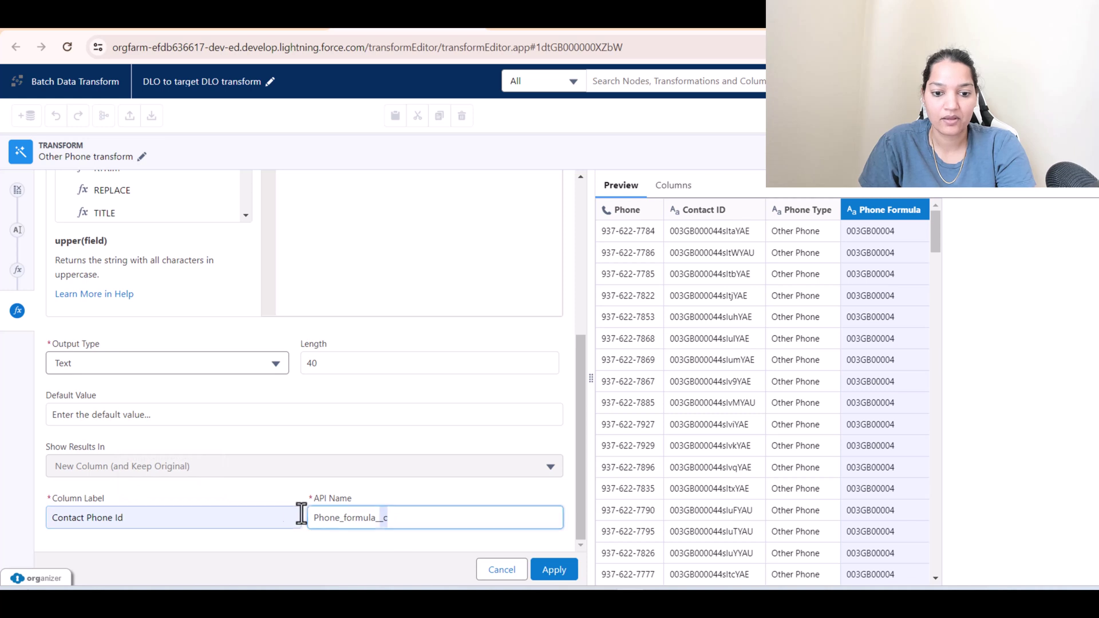
{"action": "key", "text": "BackSpace"}
{"action": "type", "text": "Cont"}
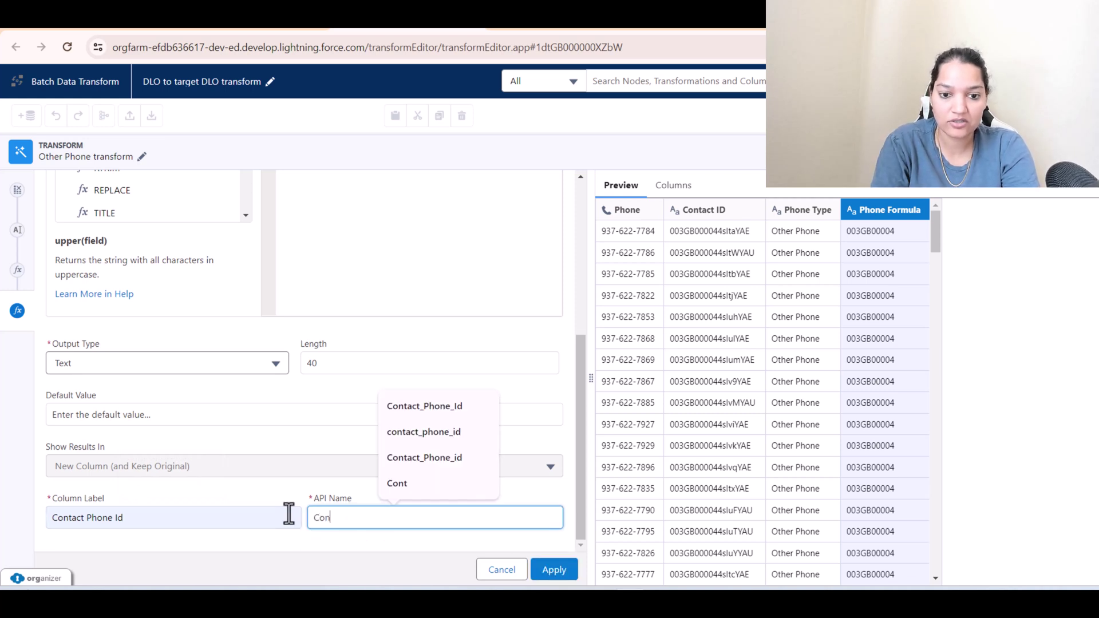
{"action": "left_click", "coordinate": [432, 406]}
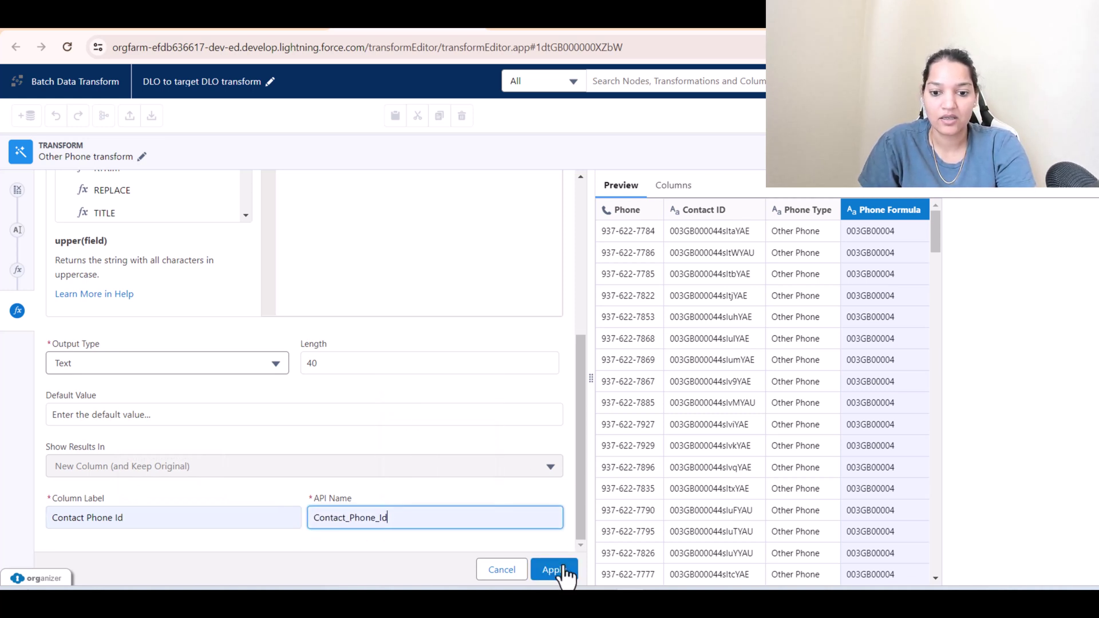
{"action": "left_click", "coordinate": [562, 567]}
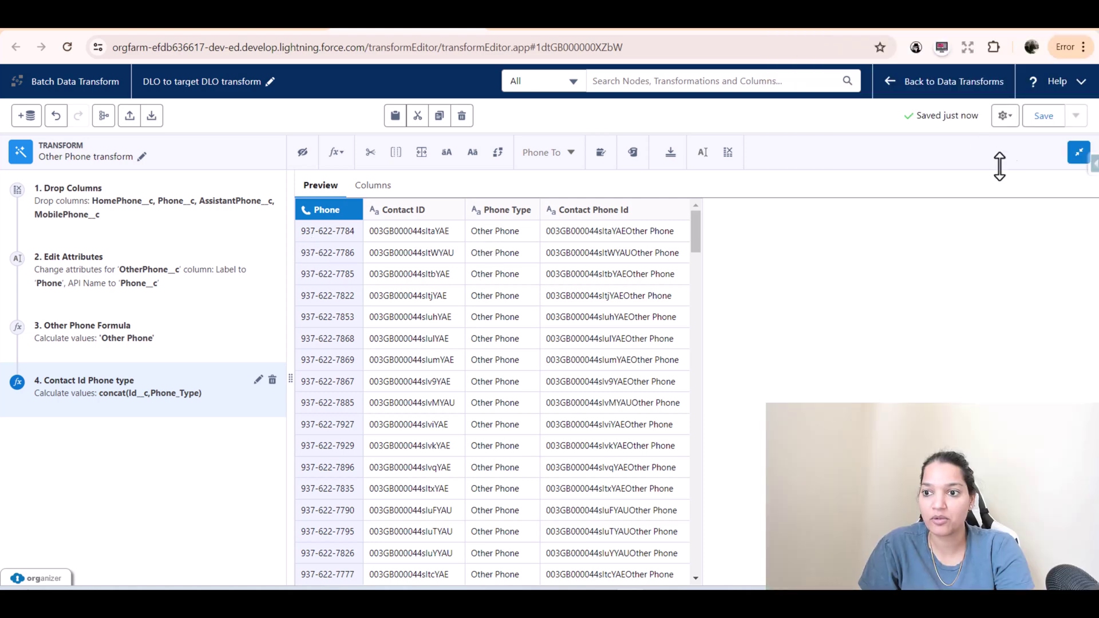
Collapse the Other Phone transform's details to show the node canvas and save the batch transform
{"action": "left_click", "coordinate": [1079, 154]}
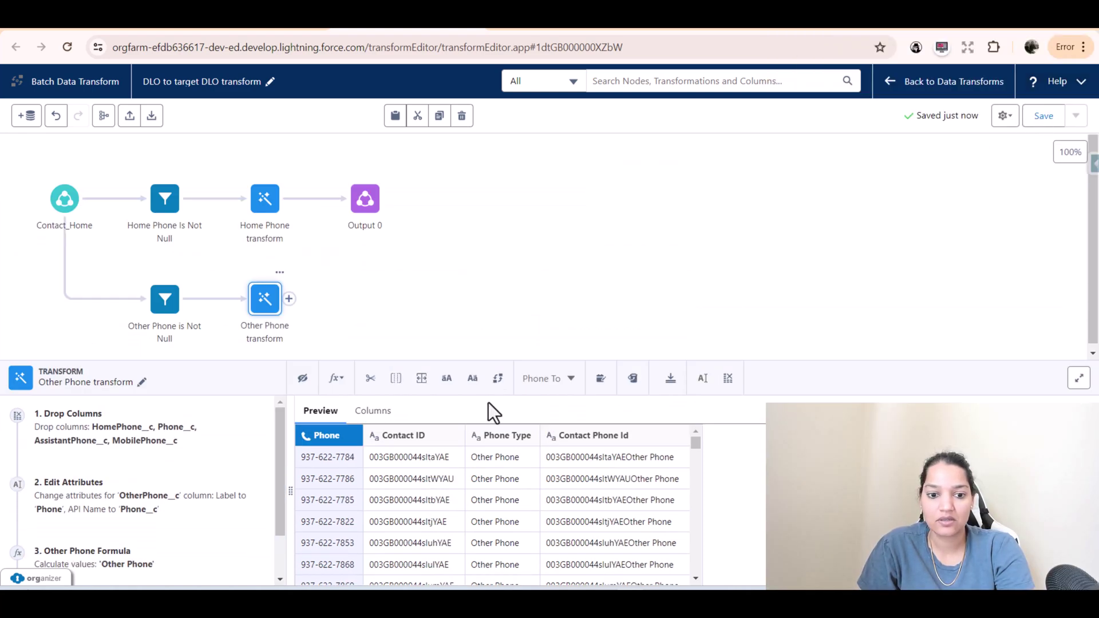
{"action": "scroll", "coordinate": [253, 508], "scroll_direction": "down", "scroll_amount": 1}
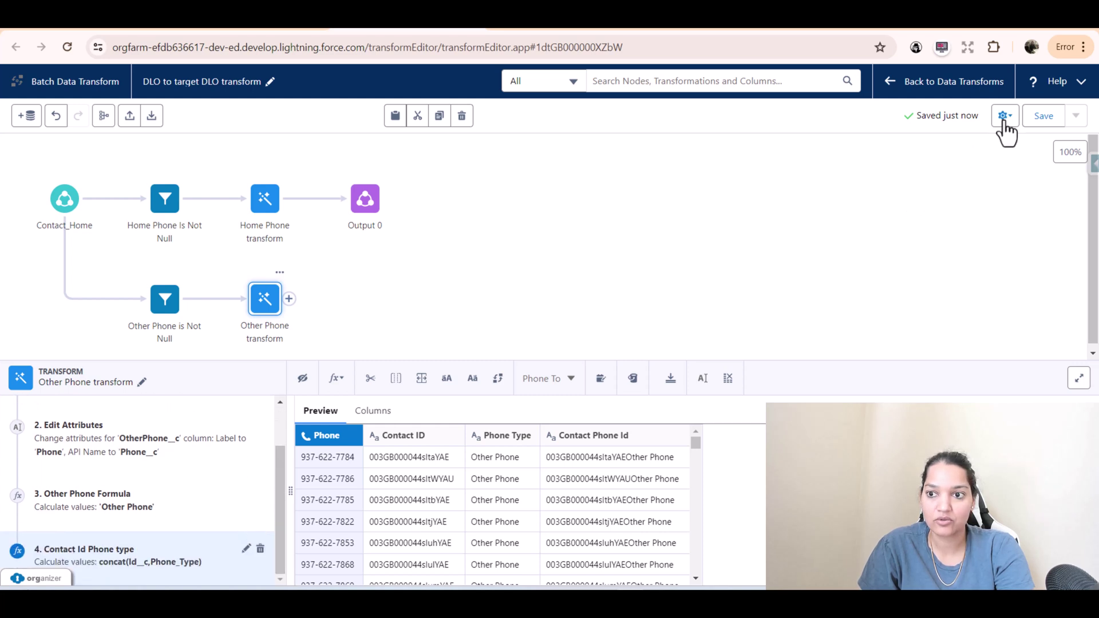
{"action": "left_click", "coordinate": [1045, 120]}
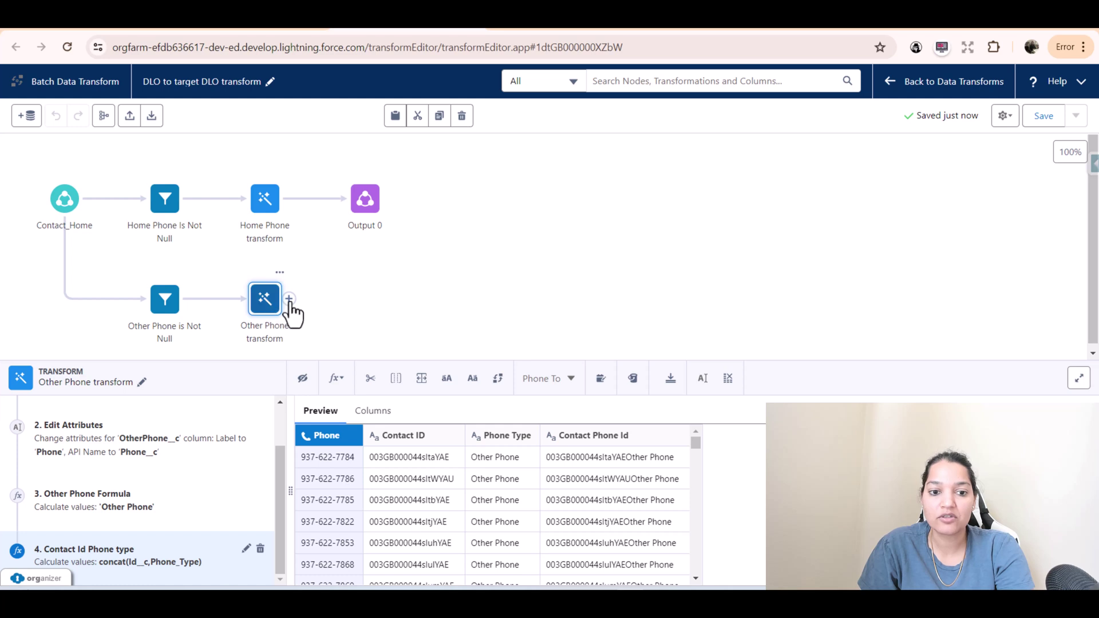
Connect the Other Phone transform to the Home Phone transform with an Append node and apply it
{"action": "left_click_drag", "start_coordinate": [290, 301], "coordinate": [280, 213]}
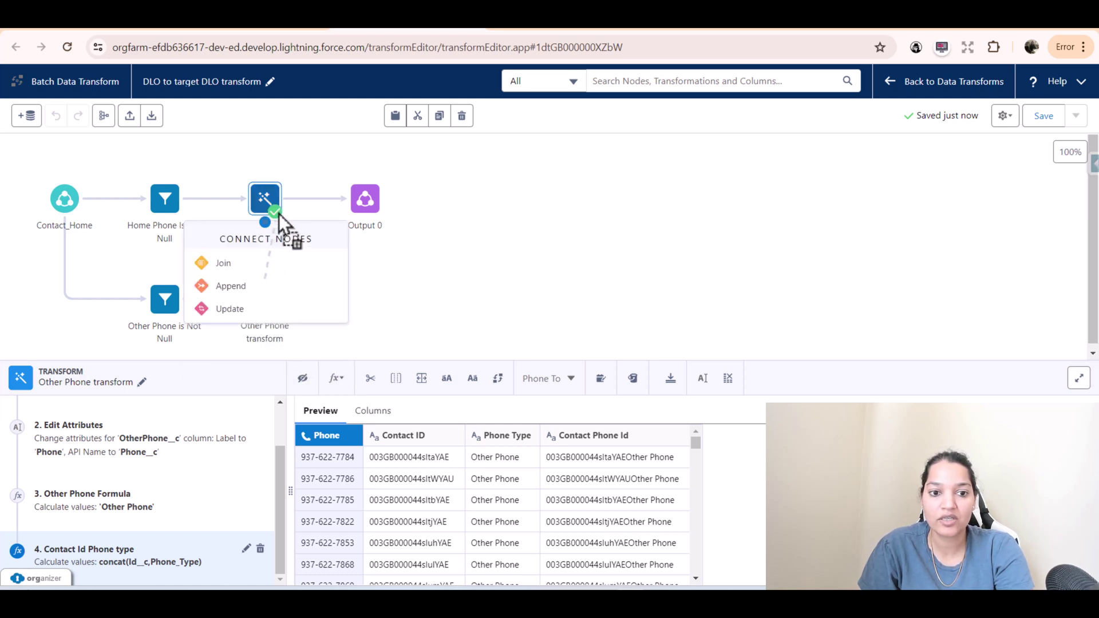
{"action": "left_click", "coordinate": [235, 287]}
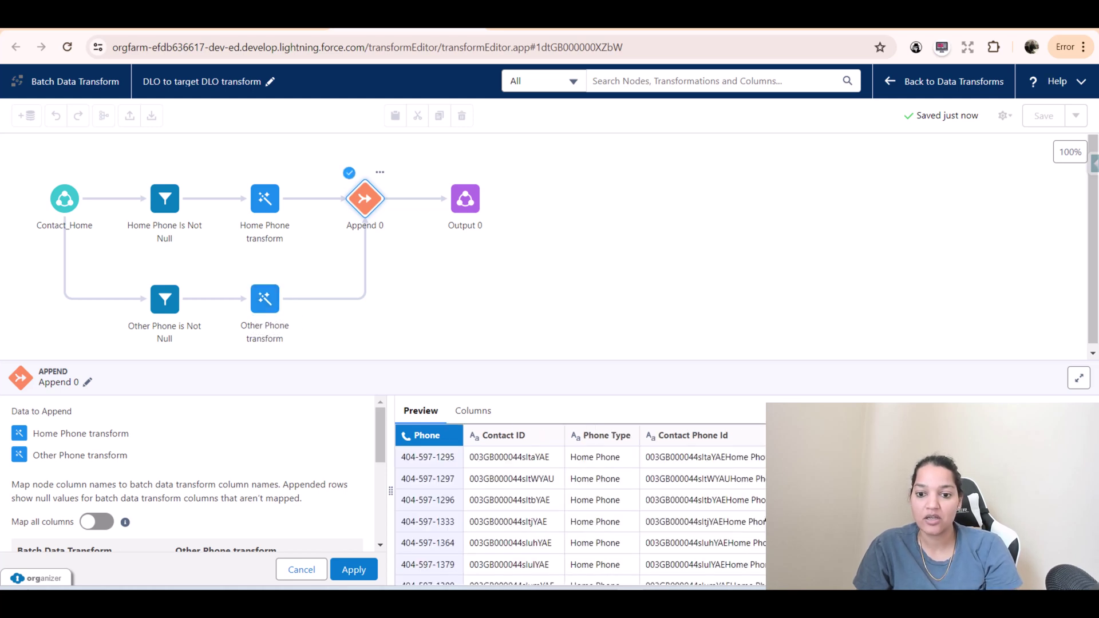
{"action": "left_click", "coordinate": [354, 570]}
Review Output 0's column mappings to Contact Phone Target and check its preview rows for Home Phone and Other Phone records
{"action": "left_click", "coordinate": [466, 202]}
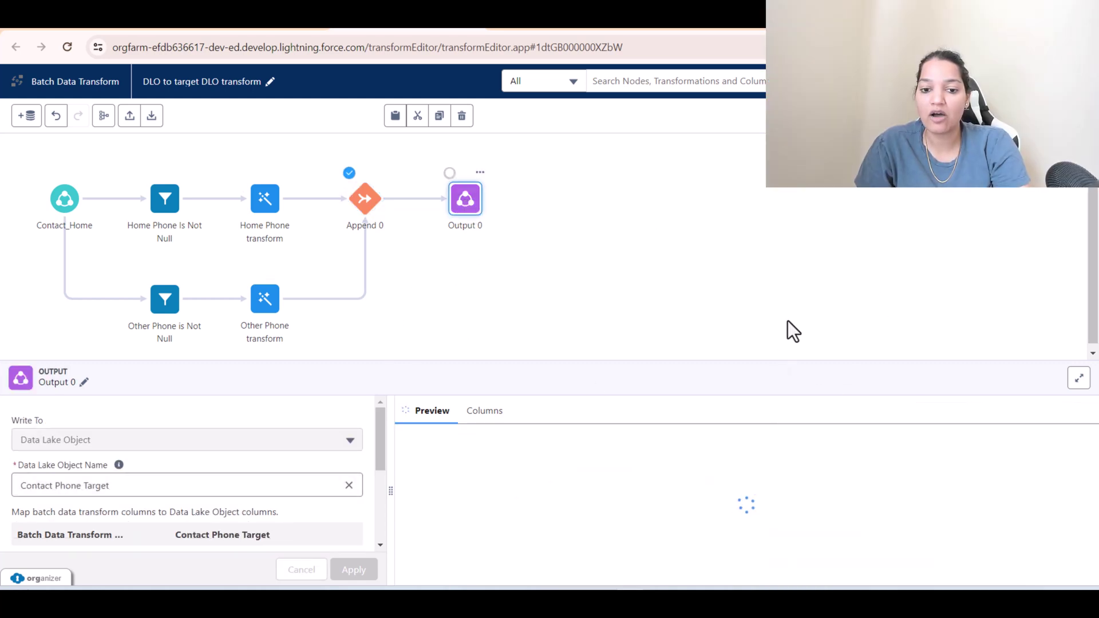
{"action": "left_click", "coordinate": [804, 275]}
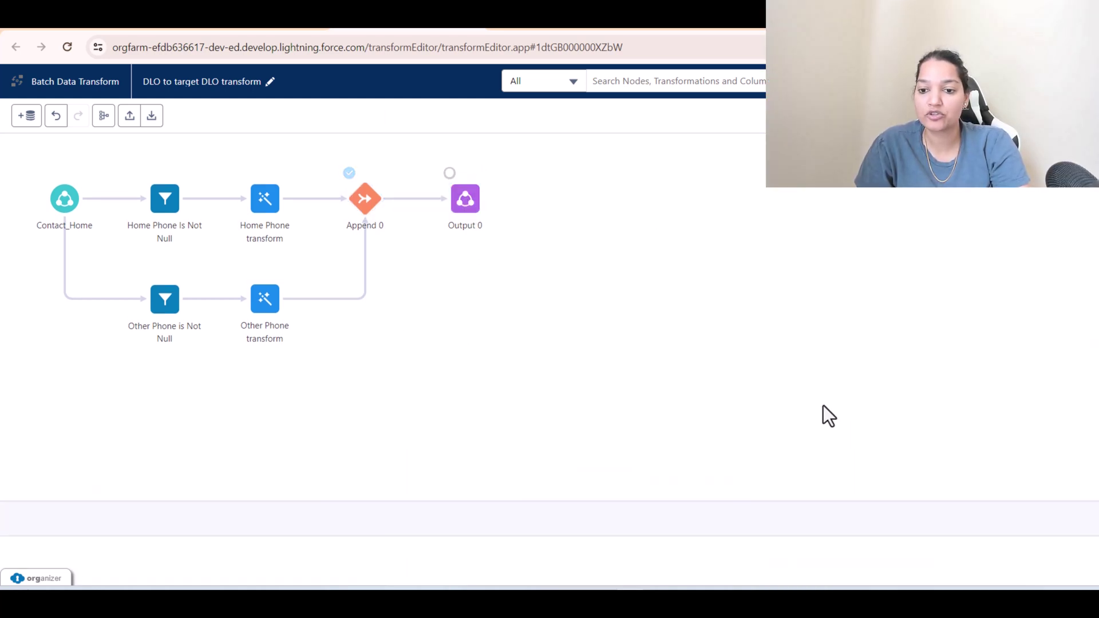
{"action": "left_click", "coordinate": [466, 207]}
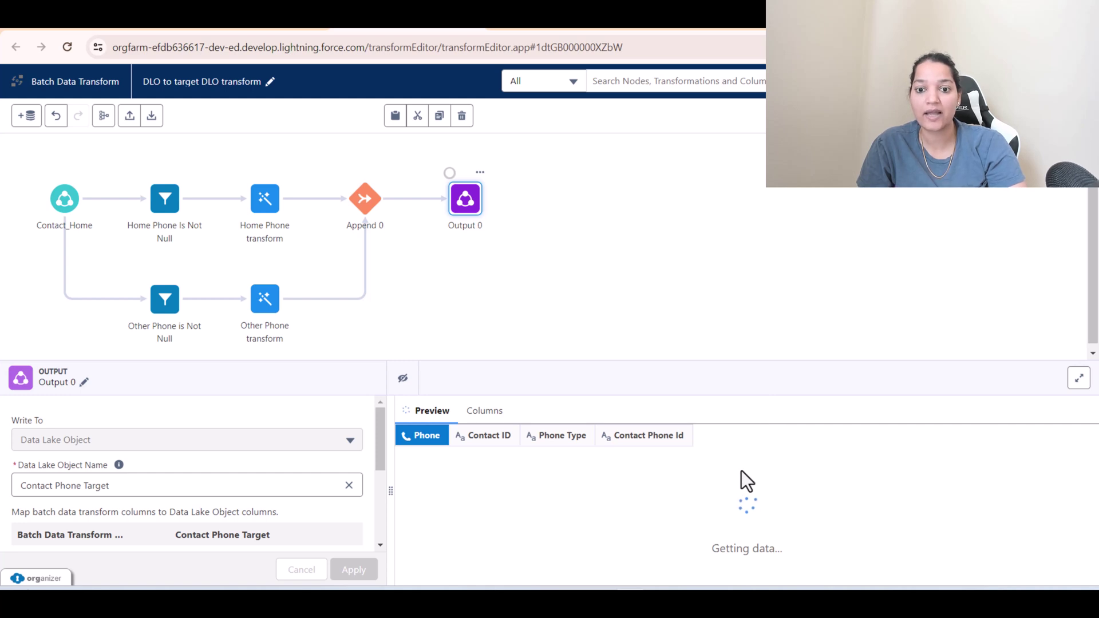
{"action": "left_click_drag", "start_coordinate": [810, 361], "coordinate": [810, 148]}
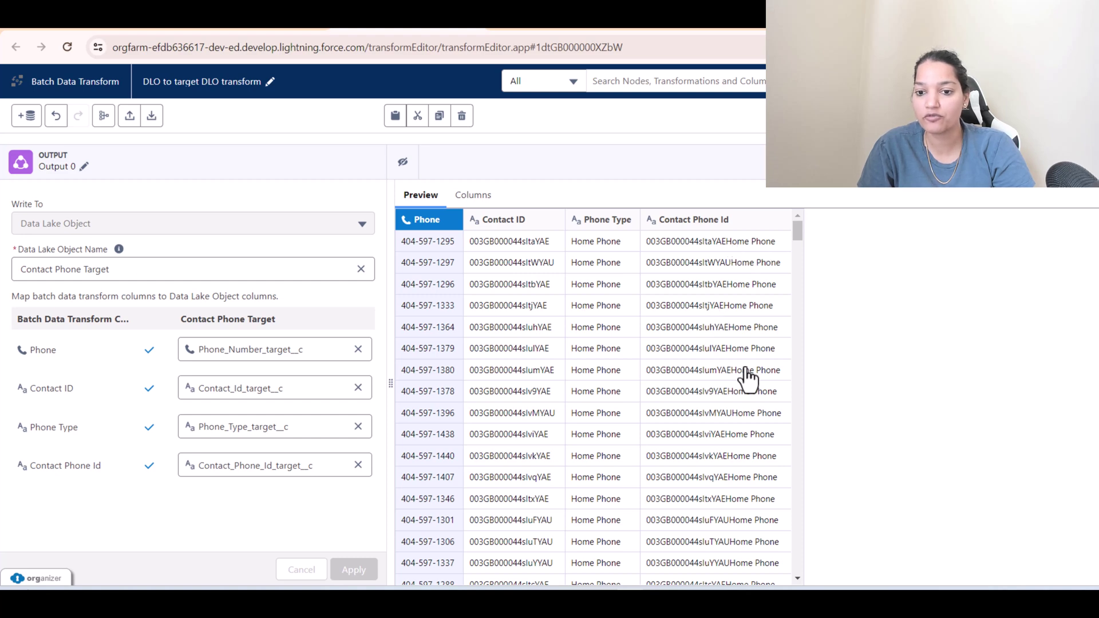
{"action": "left_click_drag", "start_coordinate": [794, 229], "coordinate": [801, 458]}
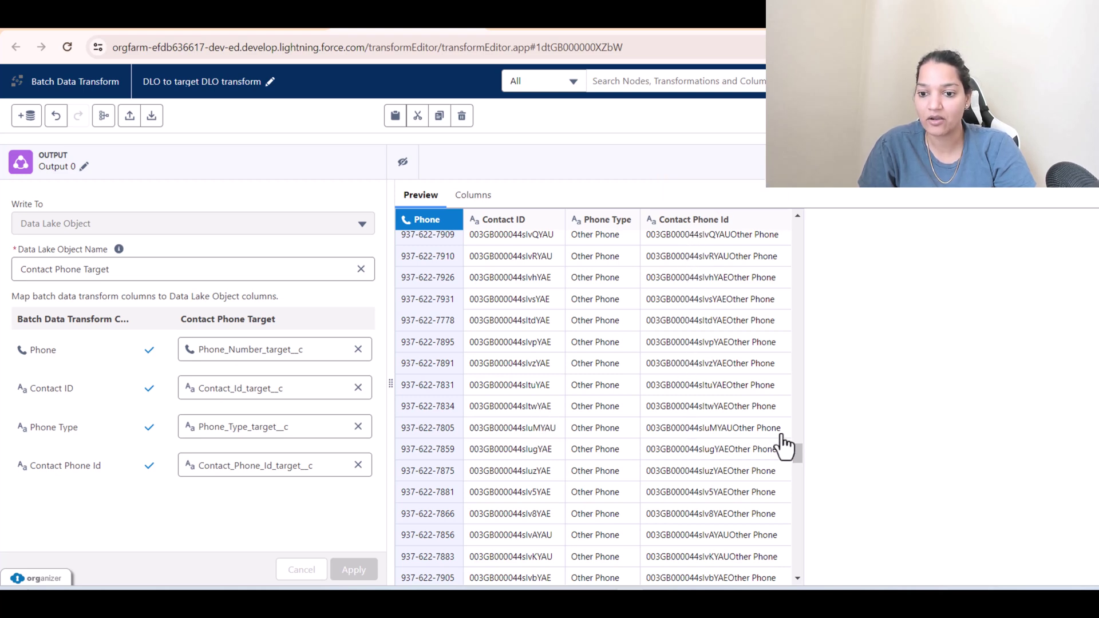
{"action": "left_click_drag", "start_coordinate": [798, 453], "coordinate": [800, 227]}
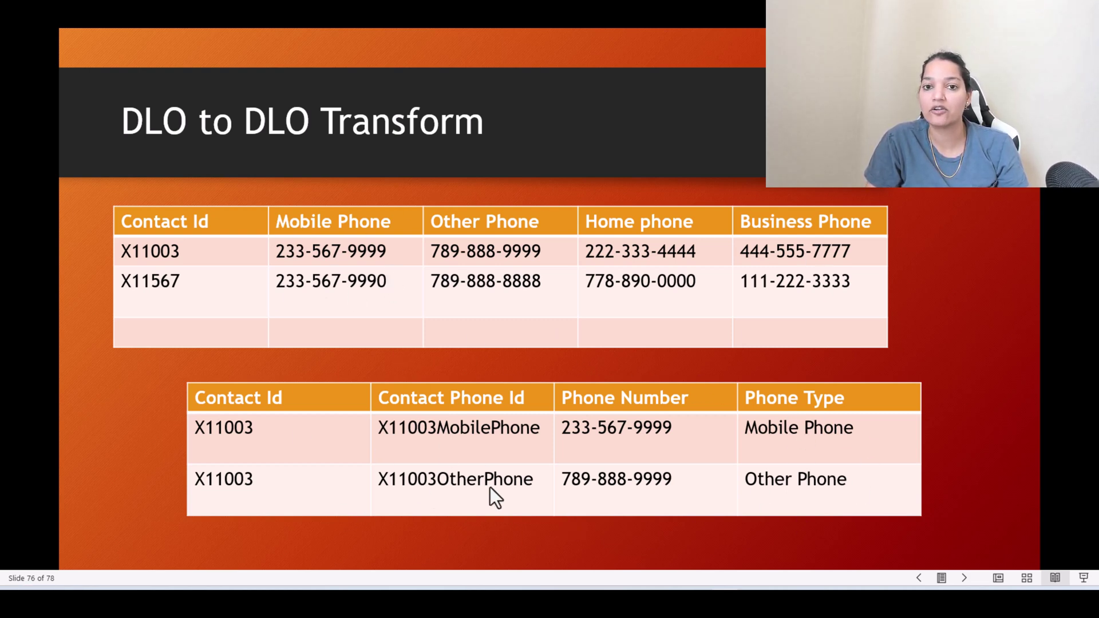
{"action": "key", "text": "alt+Tab"}
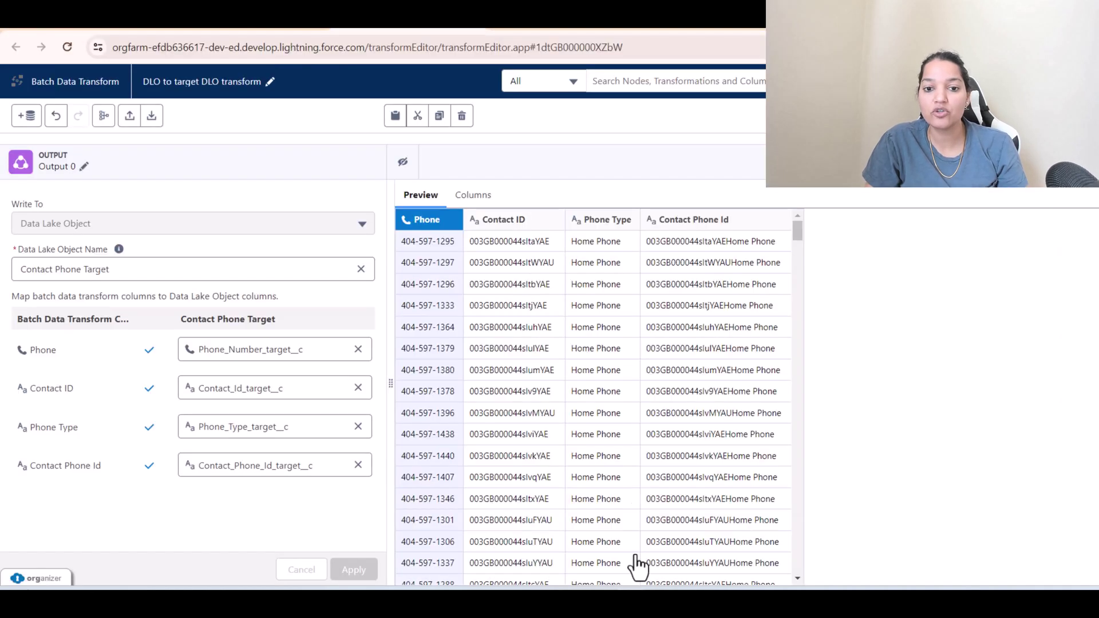